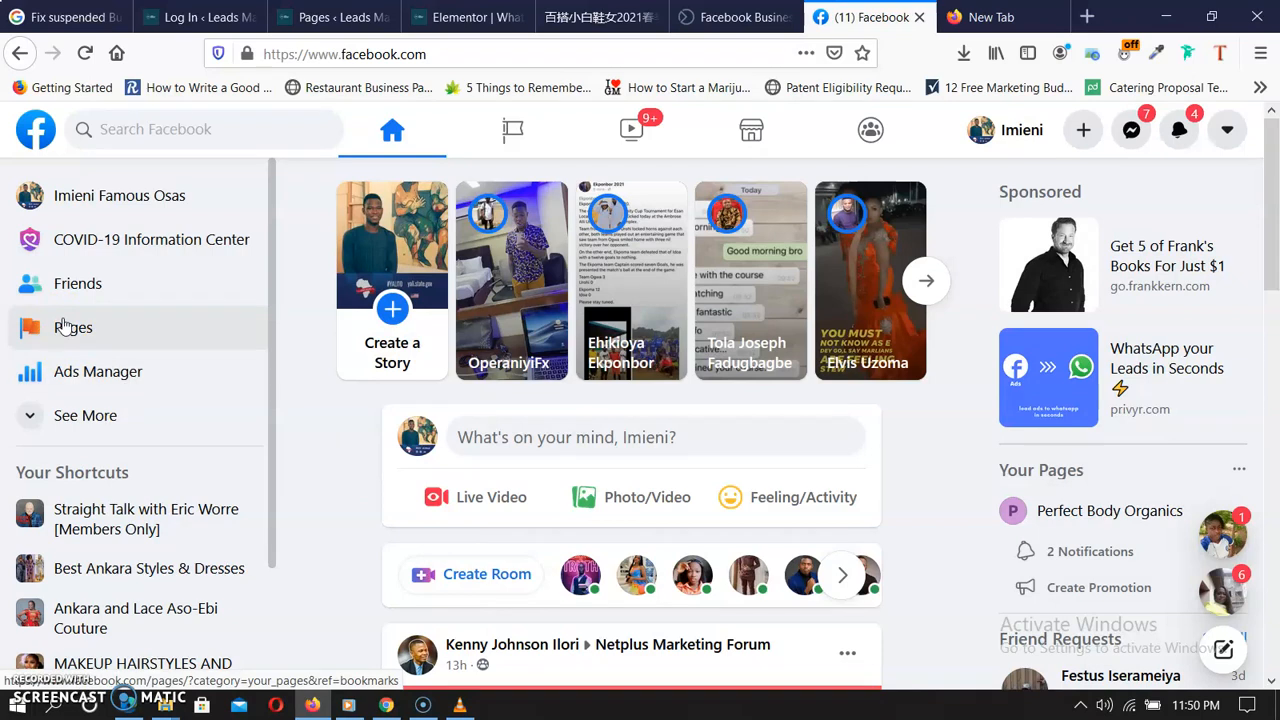
Open the list of Facebook pages managed by the account
left_click(62, 327)
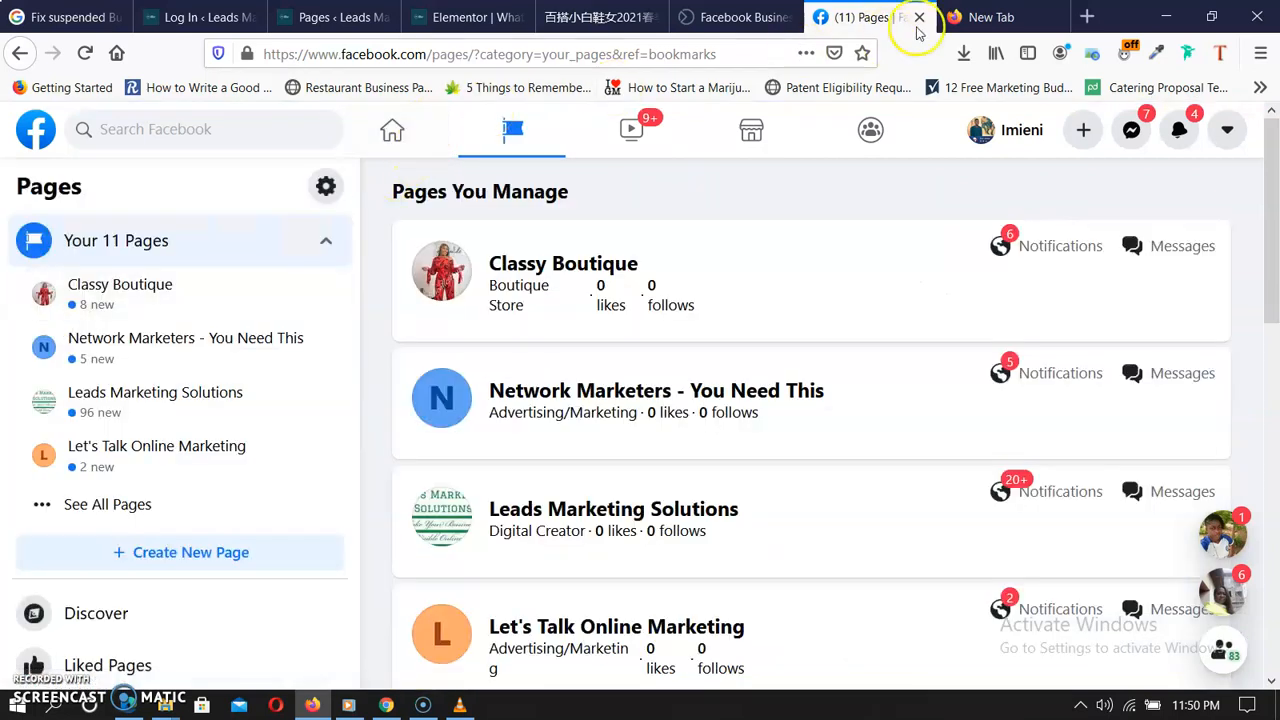
left_click(986, 17)
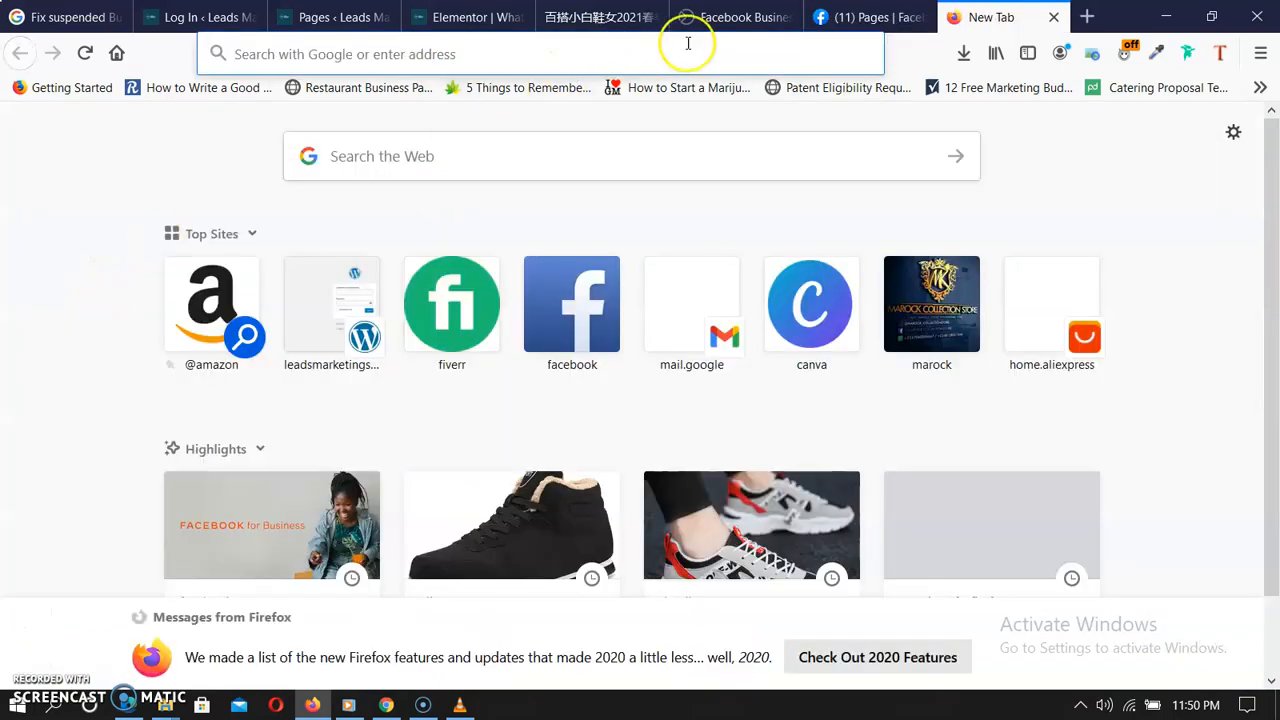
left_click(845, 17)
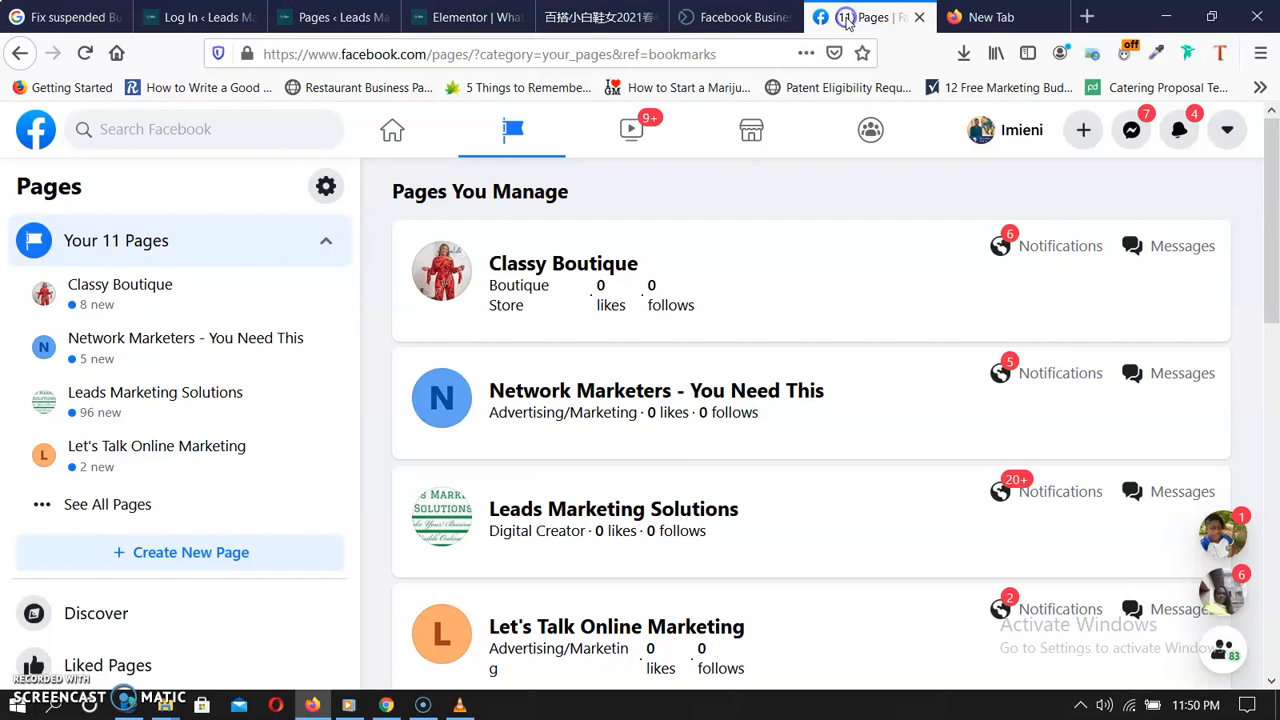
Search Facebook for "boutique" and filter the results to Pages
left_click(203, 129)
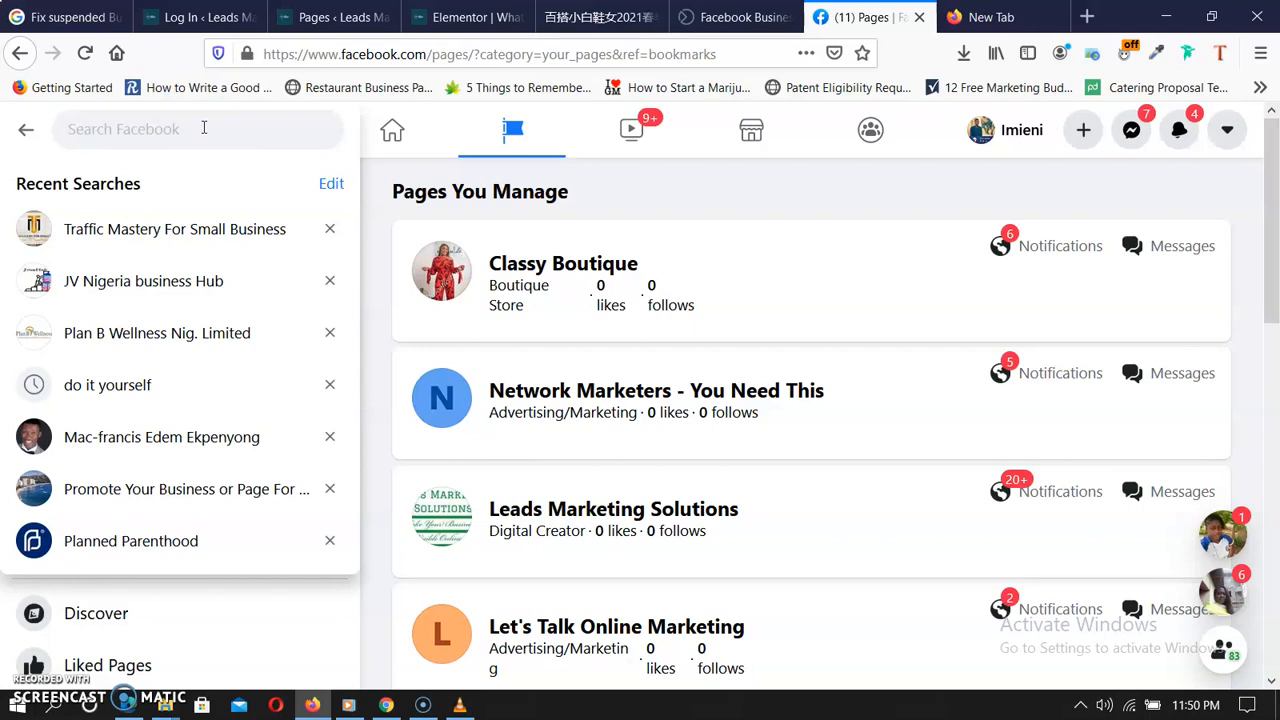
type("boutiqu")
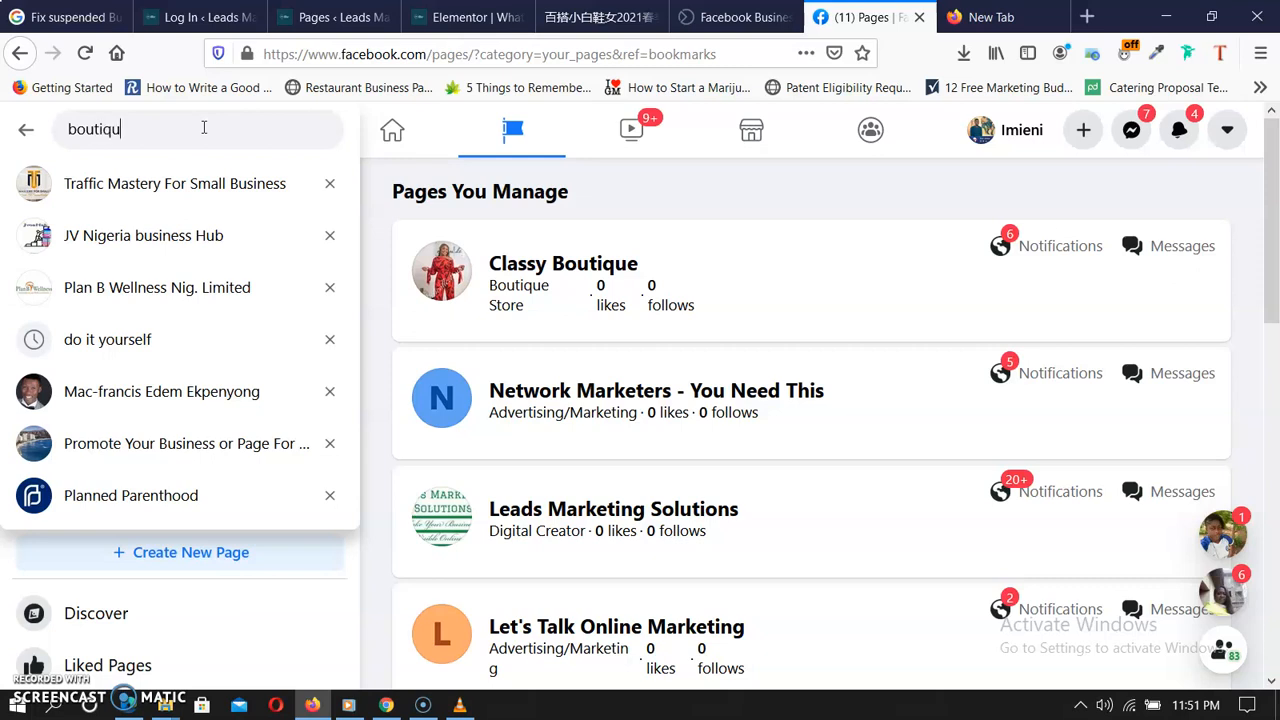
type("e")
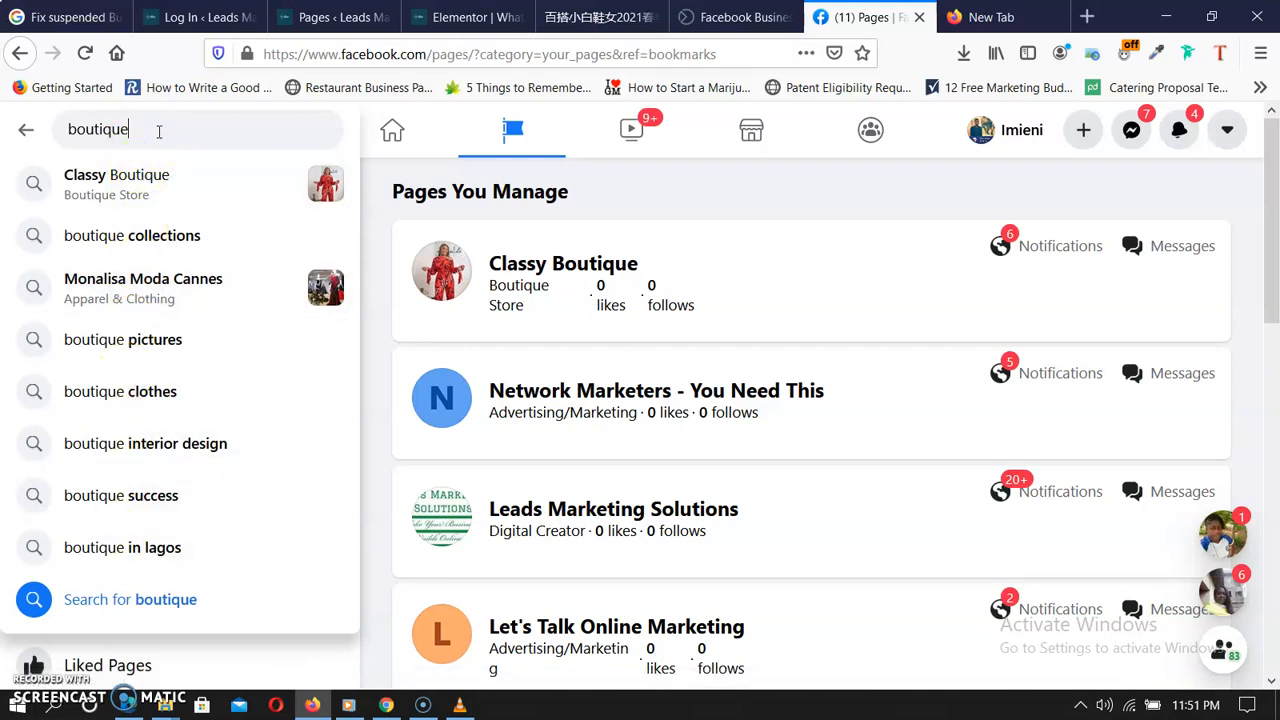
key("Return")
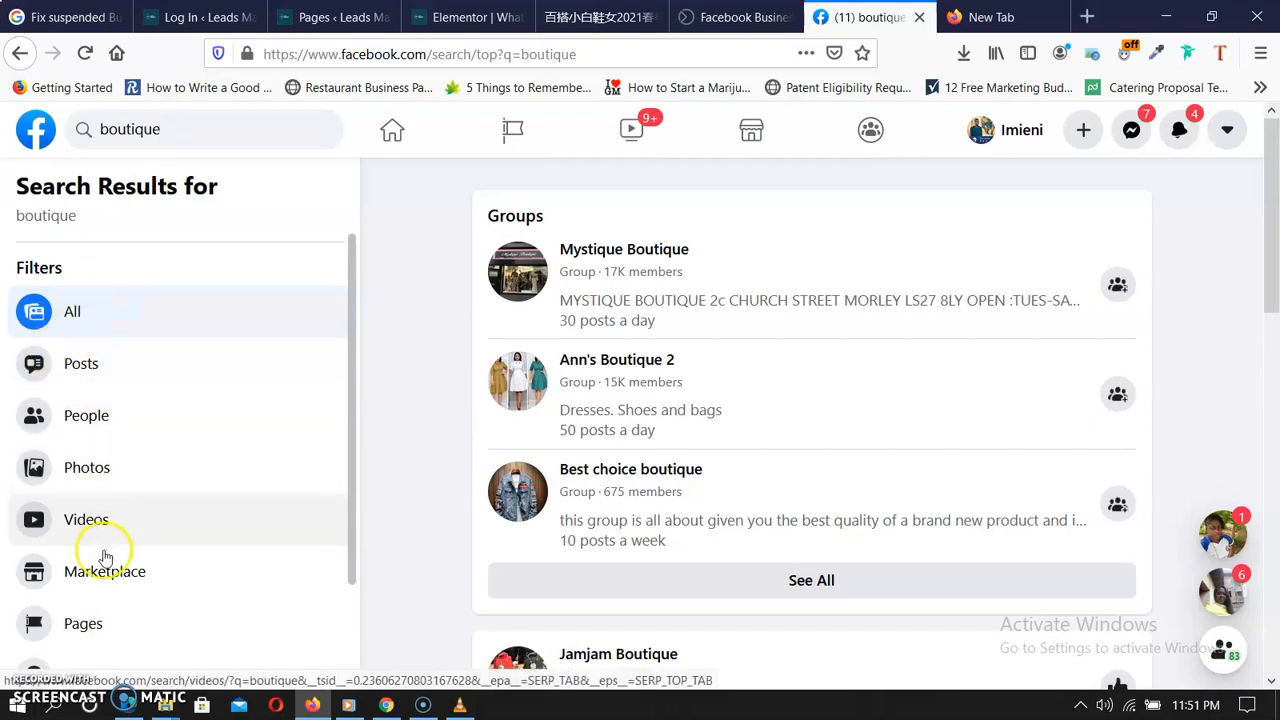
left_click(104, 632)
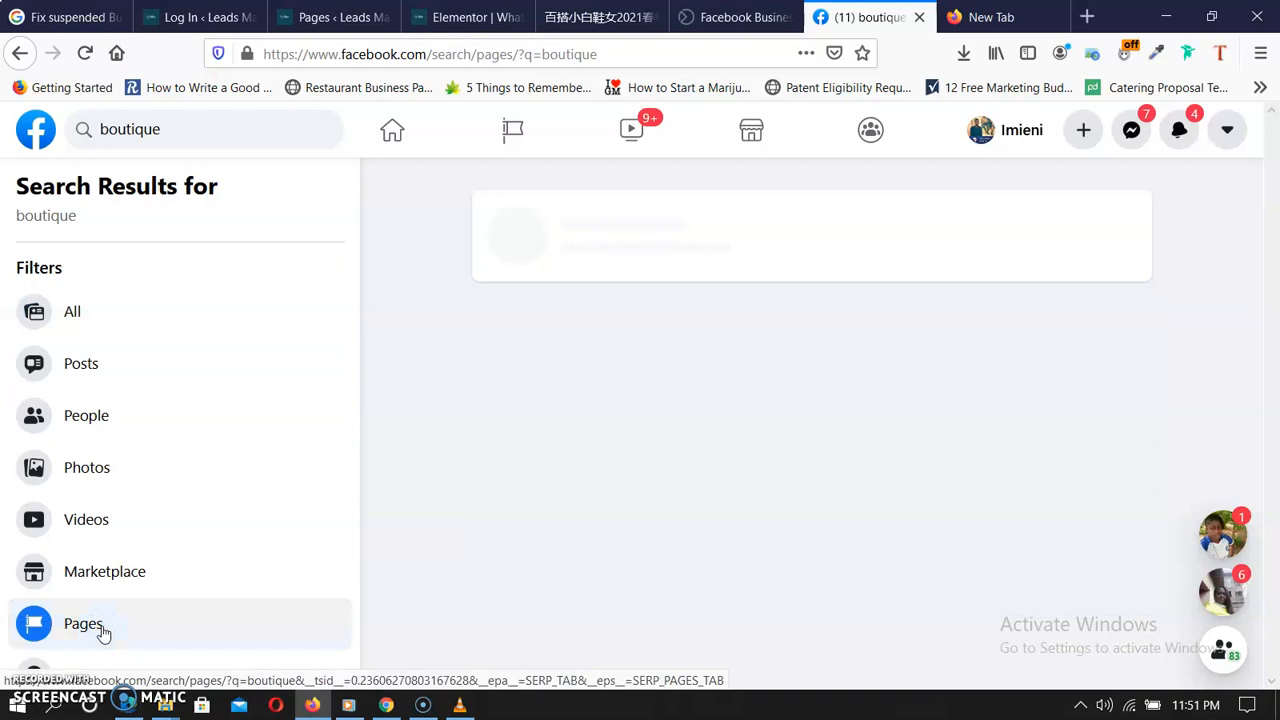
left_click(125, 623)
Open the CollectionssBoutique page from the search results in a new browser tab and switch to it
left_click(607, 328)
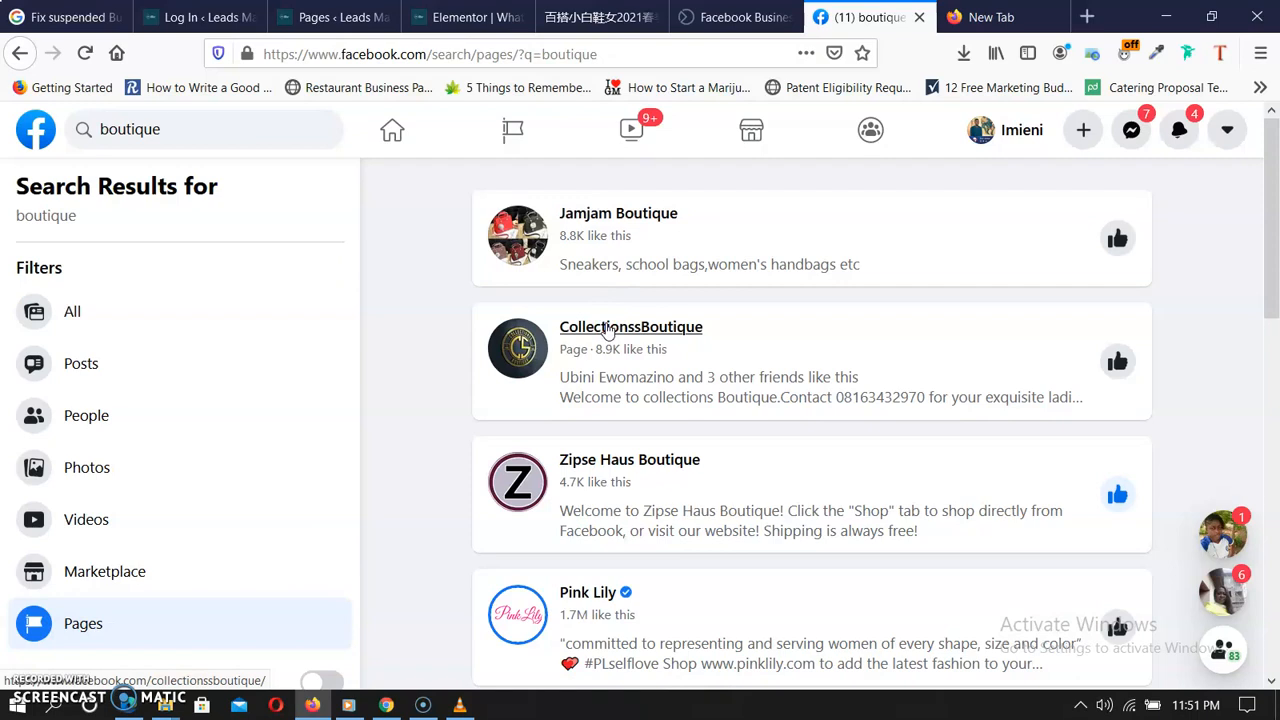
right_click(606, 327)
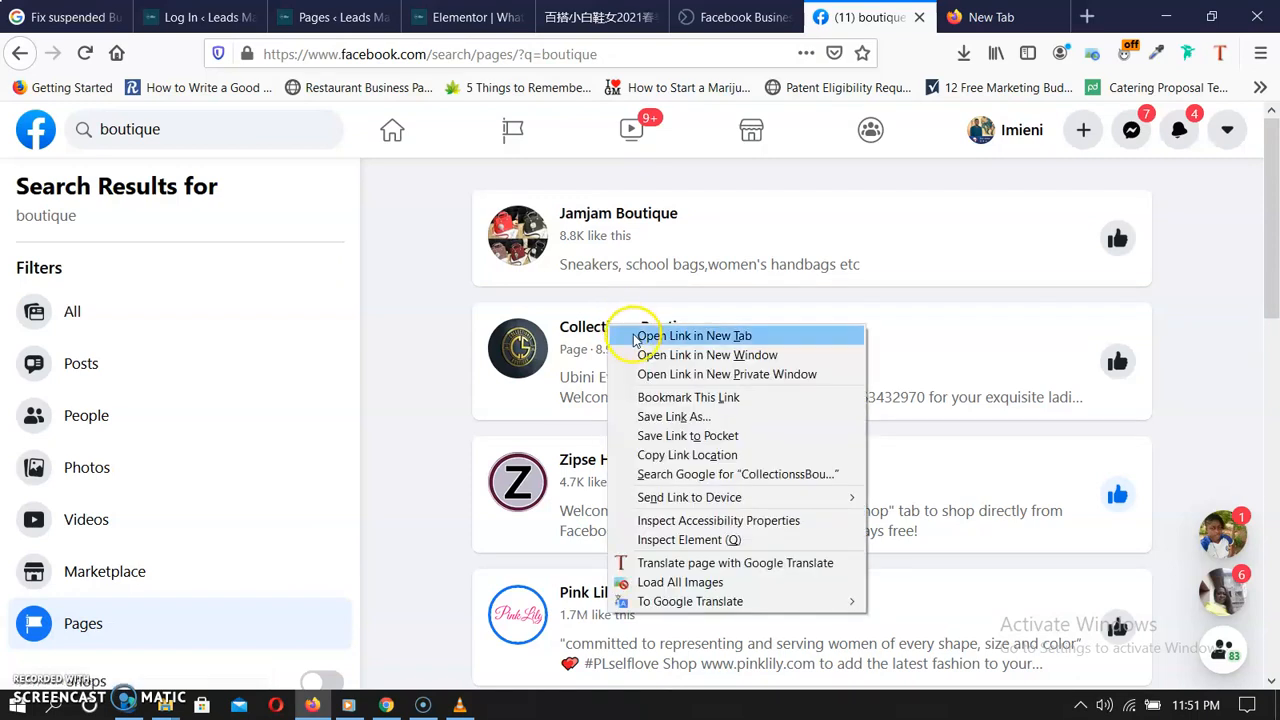
left_click(633, 335)
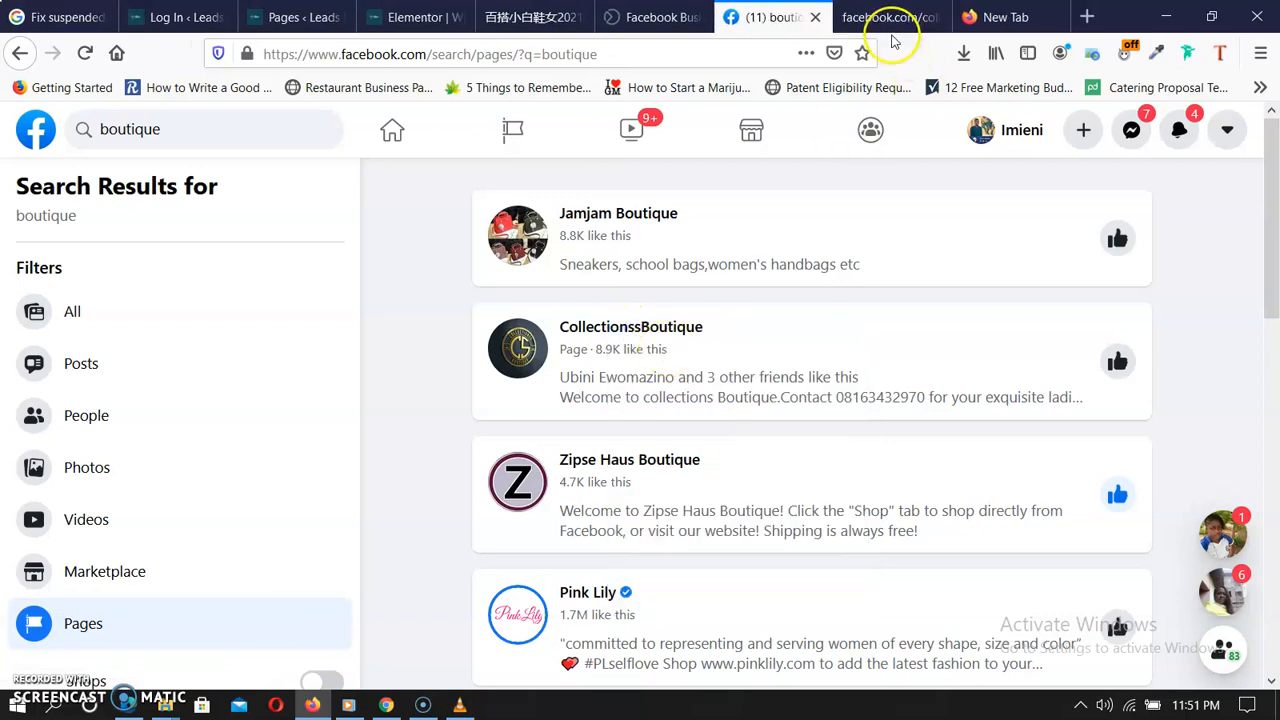
left_click(878, 20)
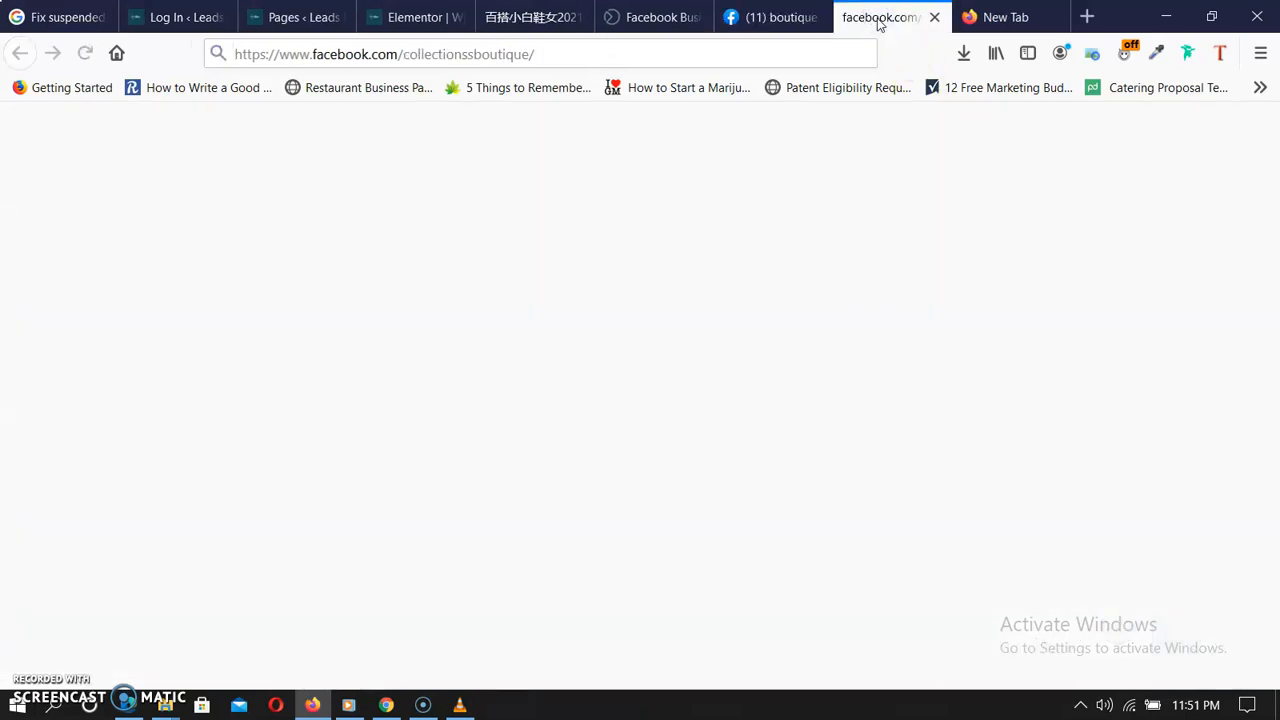
Return from the boutique search results to the home feed and open the managed Classy Boutique page
left_click(773, 18)
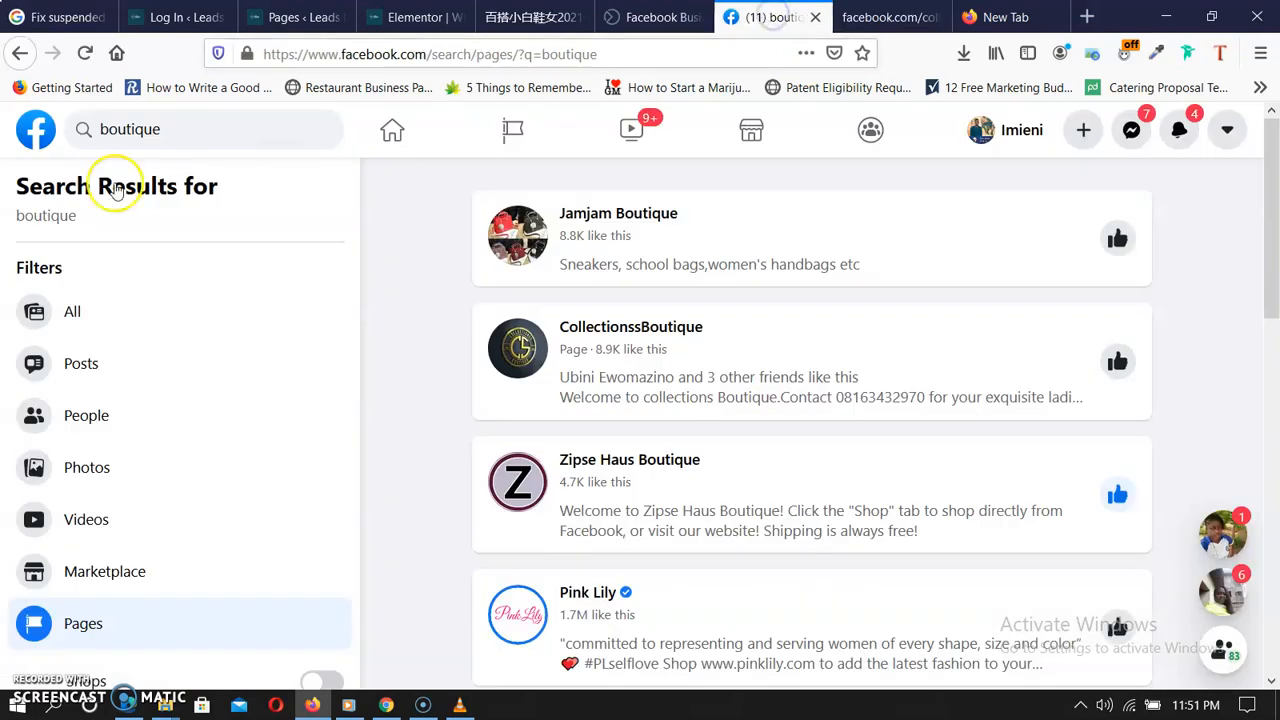
left_click(12, 51)
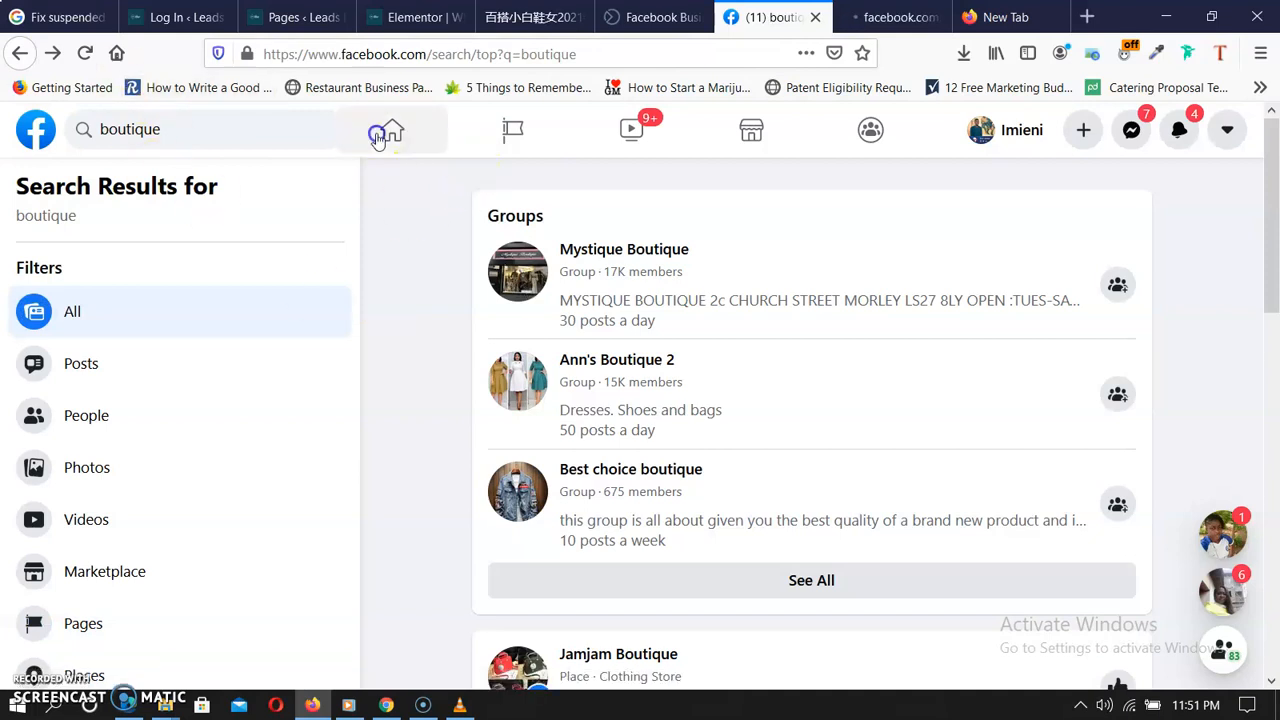
left_click(880, 22)
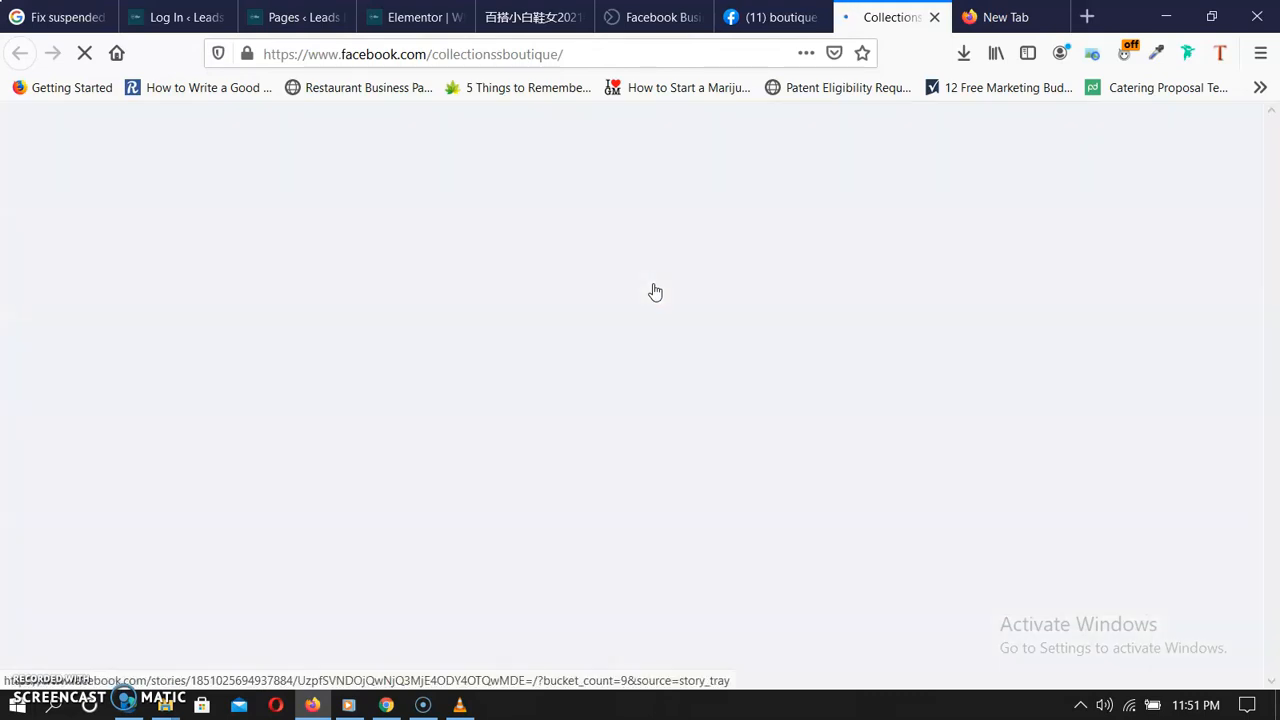
left_click(762, 16)
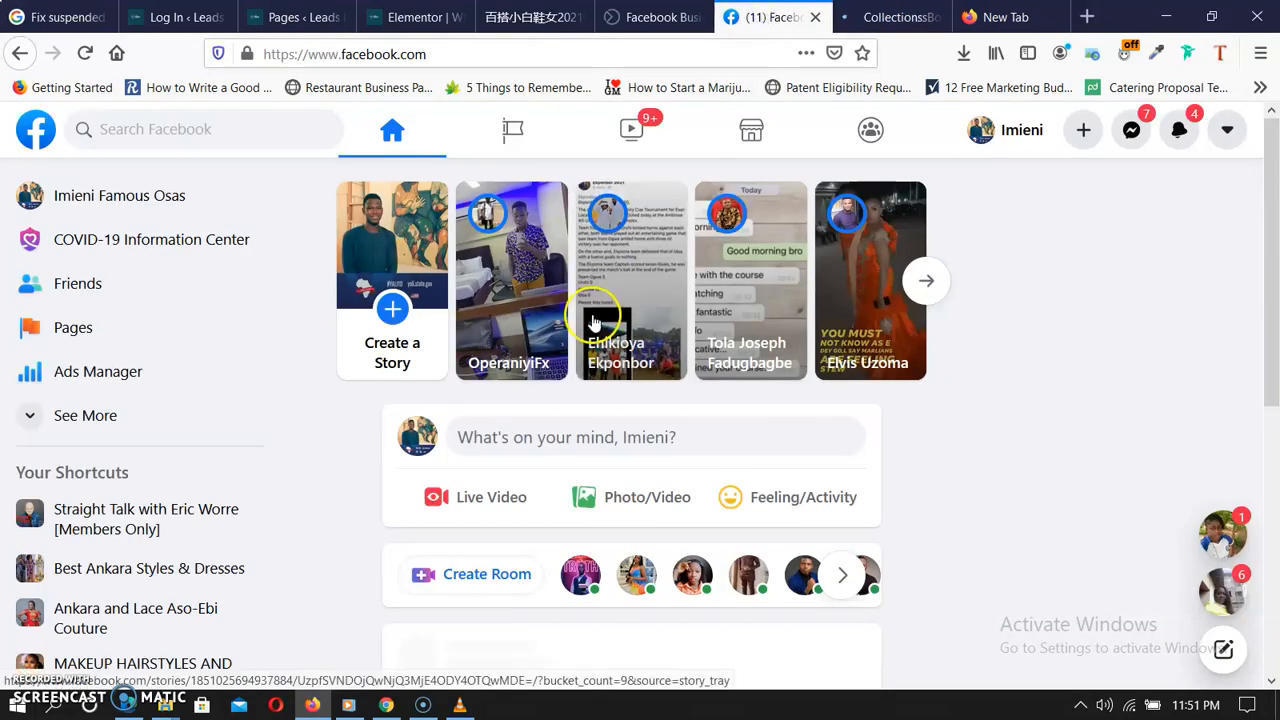
left_click(80, 328)
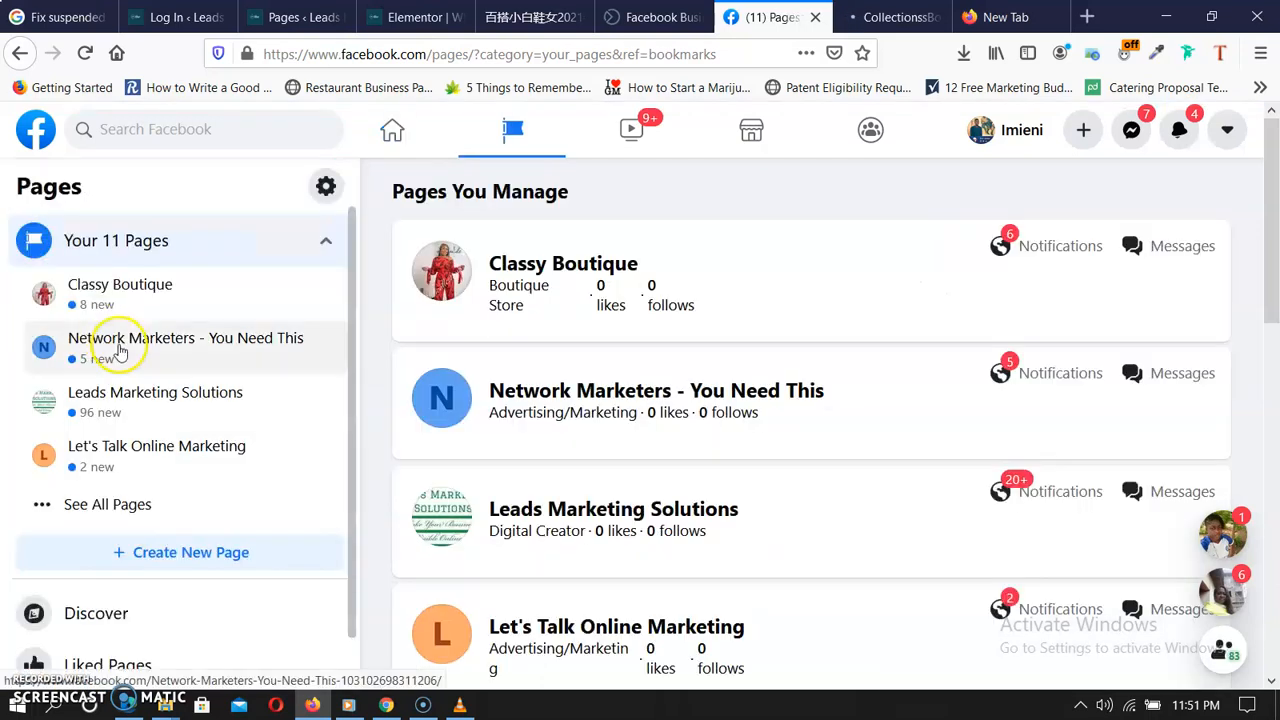
left_click(136, 285)
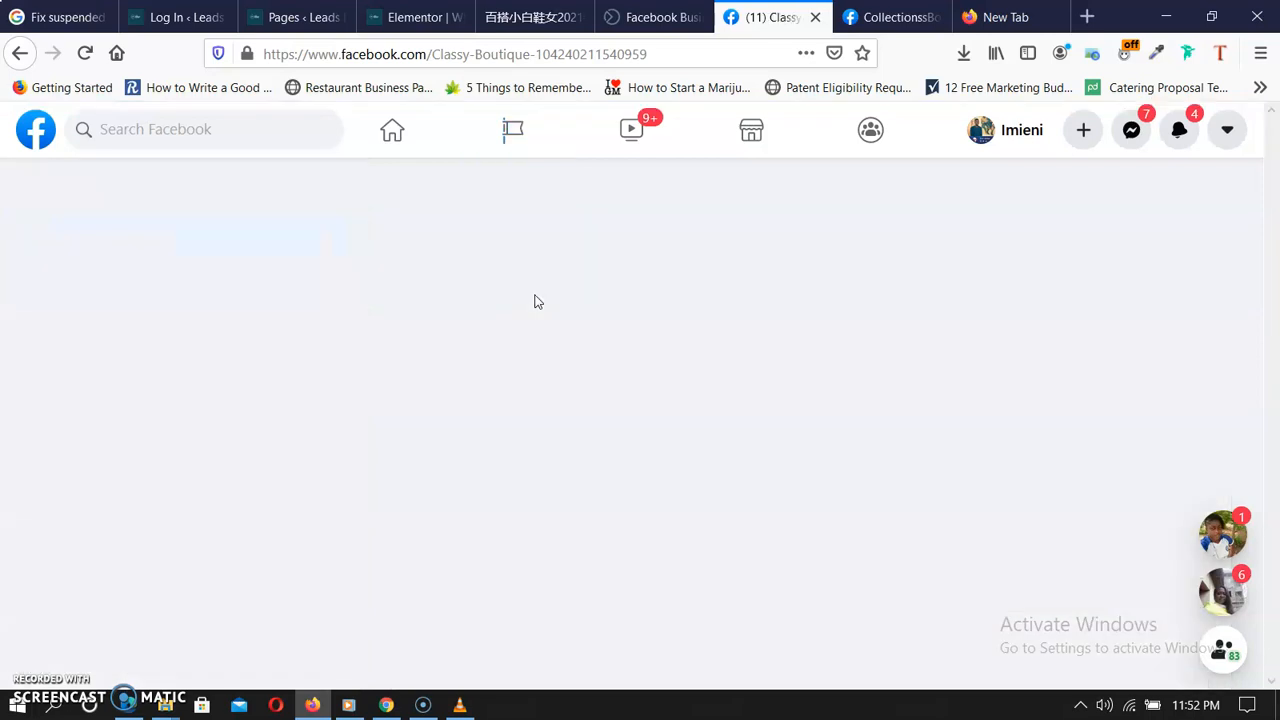
left_click(884, 14)
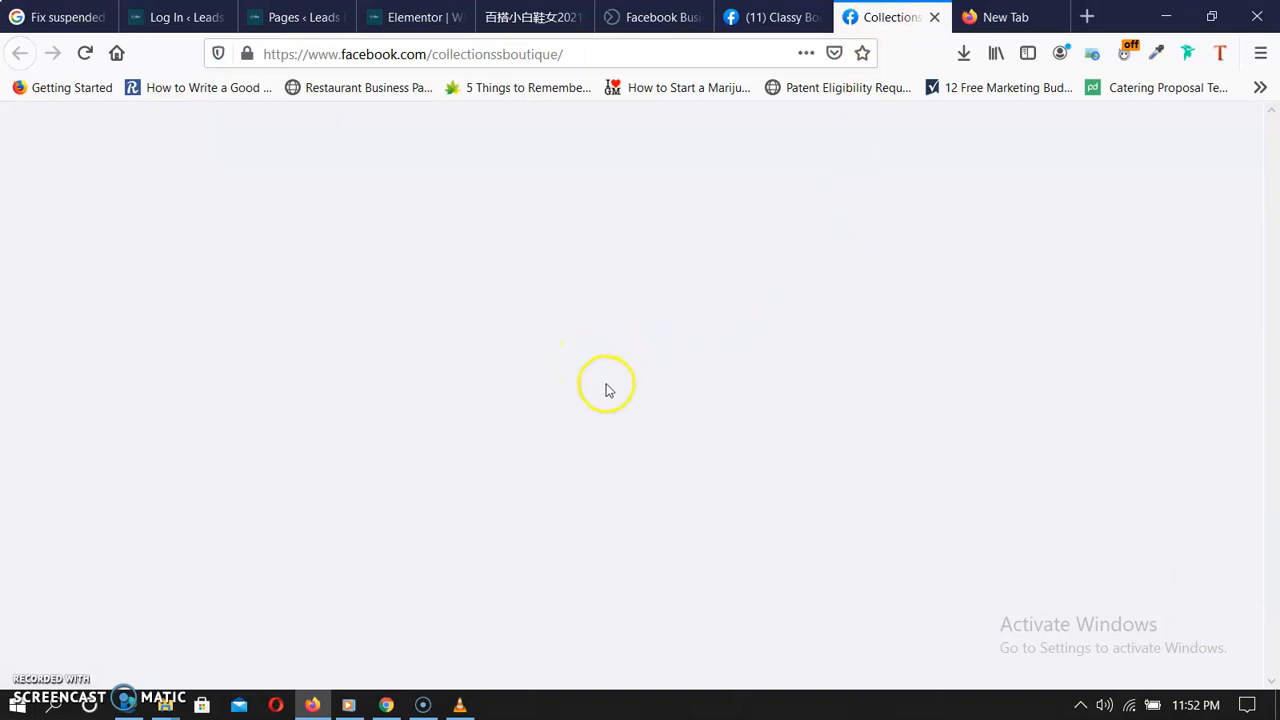
left_click(776, 16)
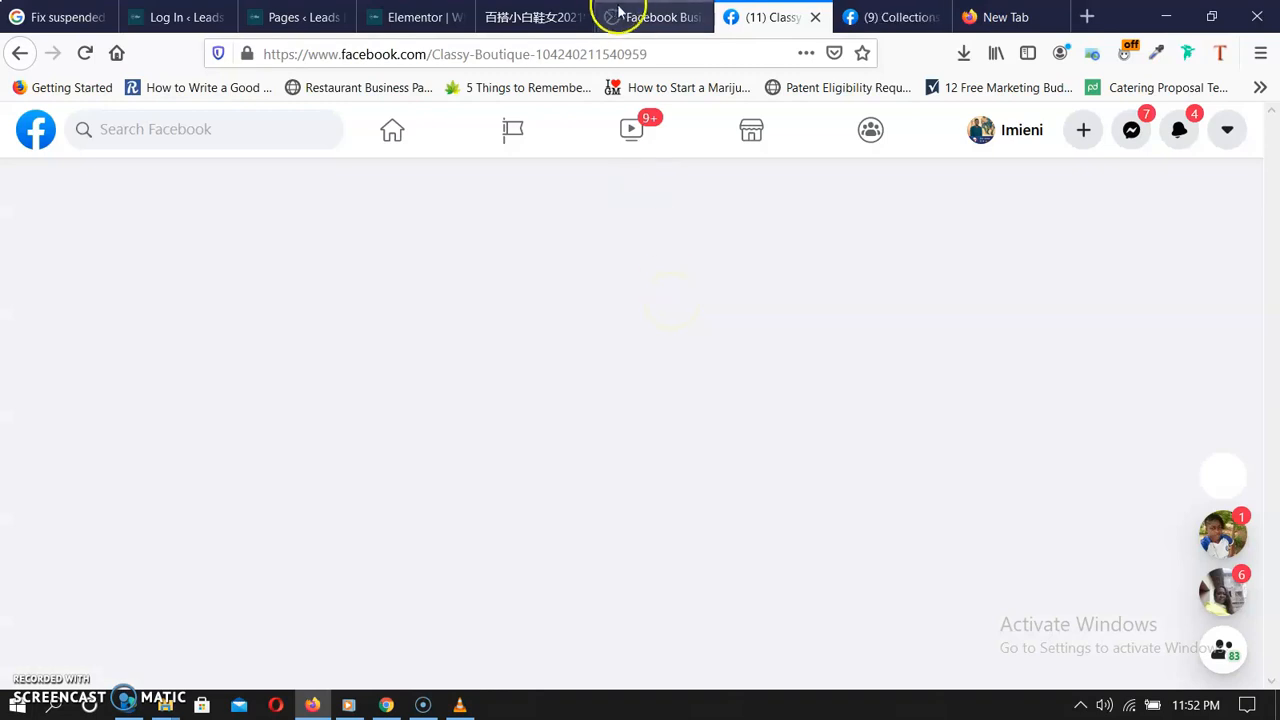
Review Classy Boutique's updates and recent posts in Facebook Business Suite and close that browser tab
left_click(638, 17)
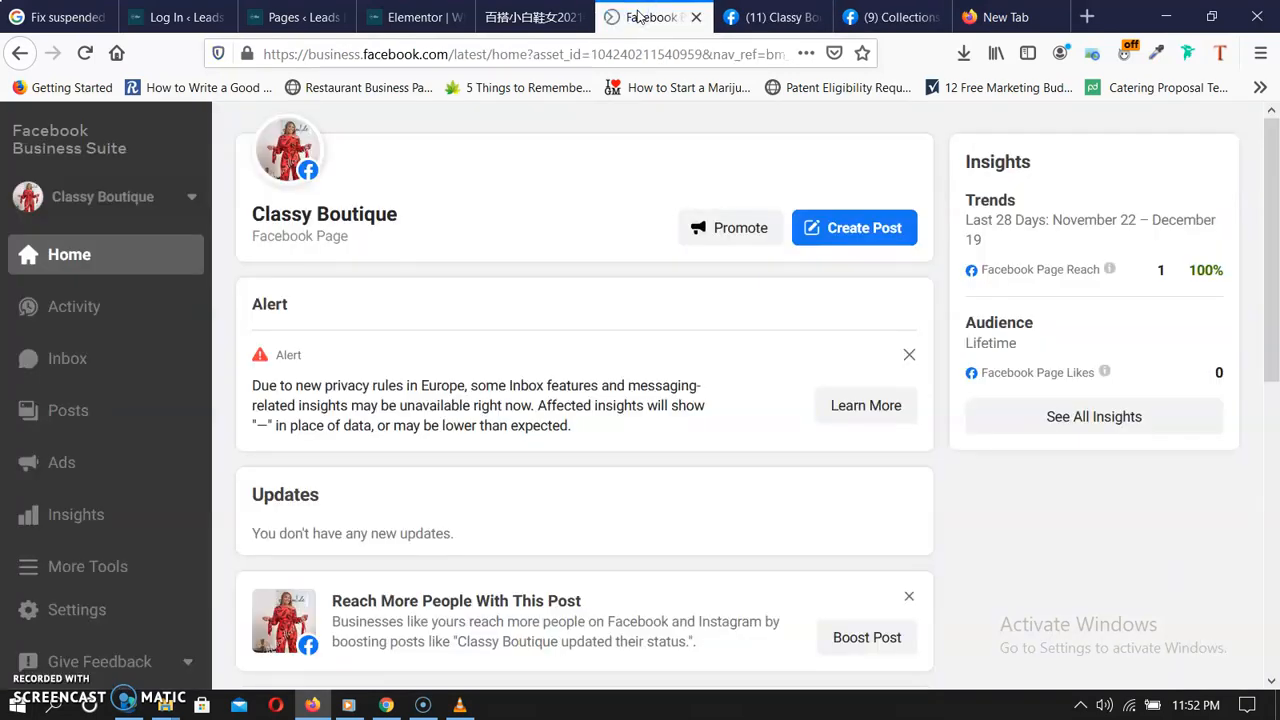
scroll(449, 357, "down", 3)
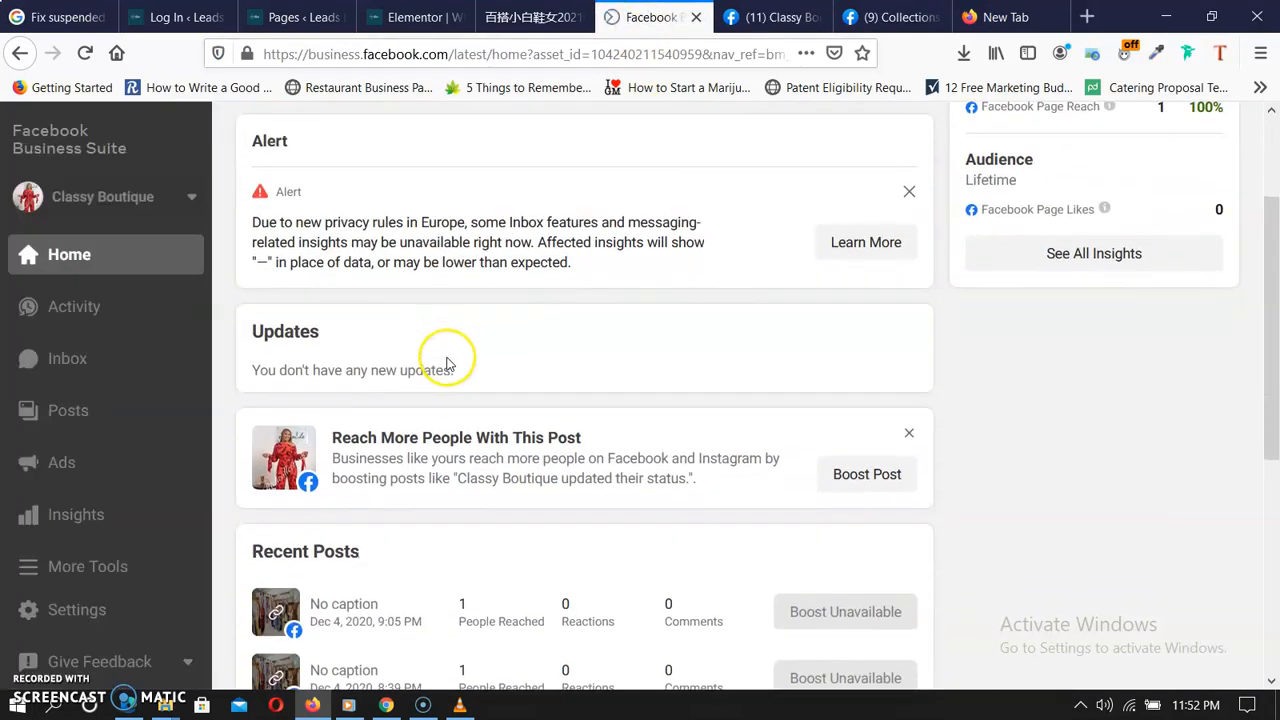
scroll(449, 363, "down", 3)
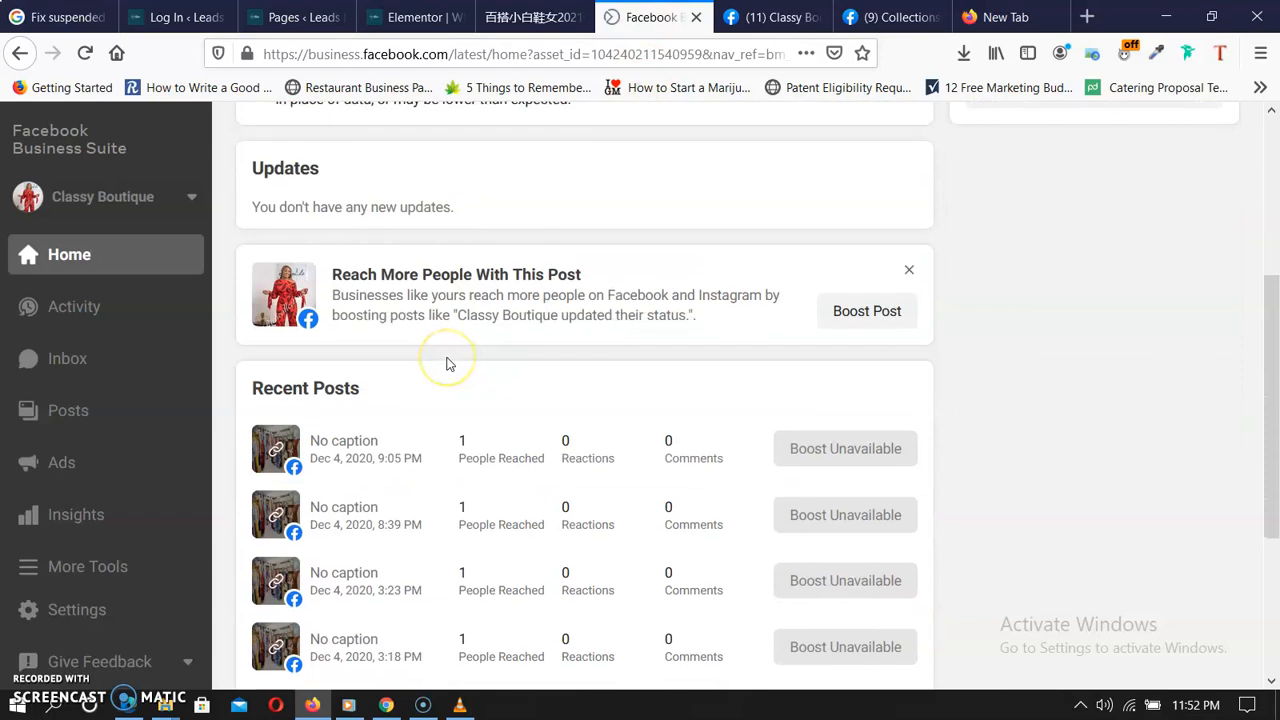
left_click(697, 19)
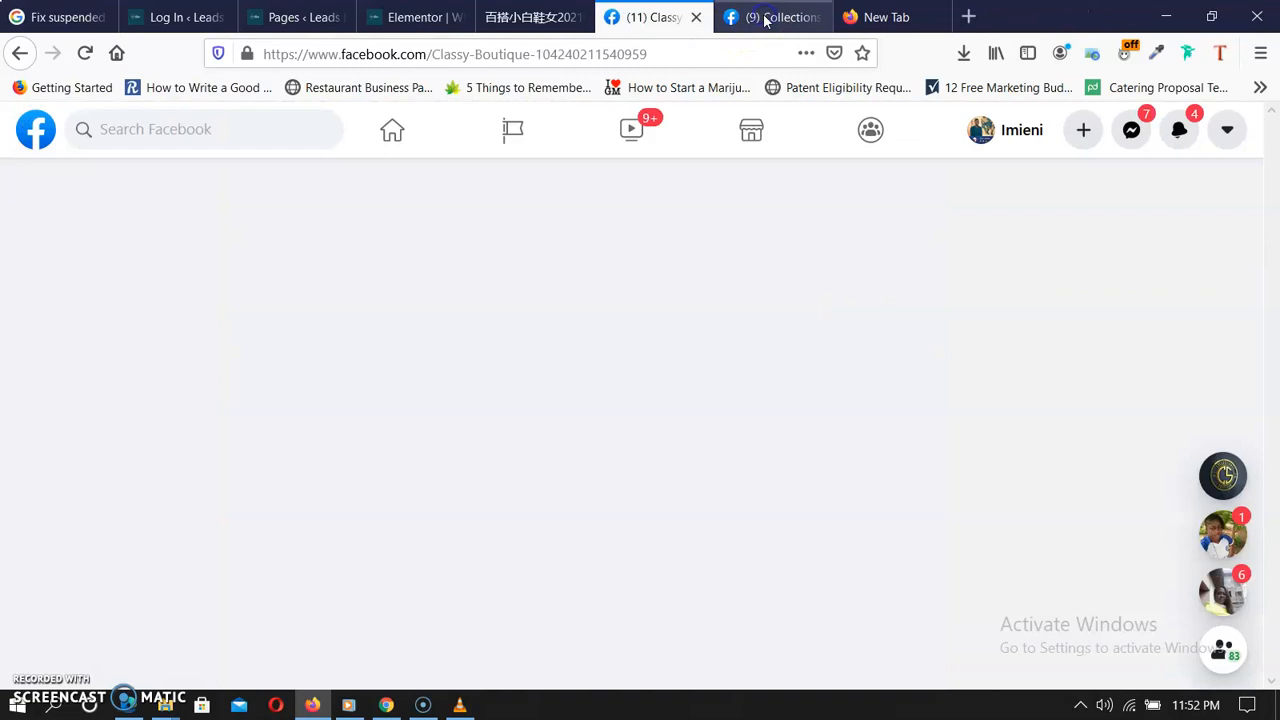
Examine the contact details, photos, videos and Shop section on the CollectionssBoutique page
left_click(765, 18)
scroll(471, 371, "down", 3)
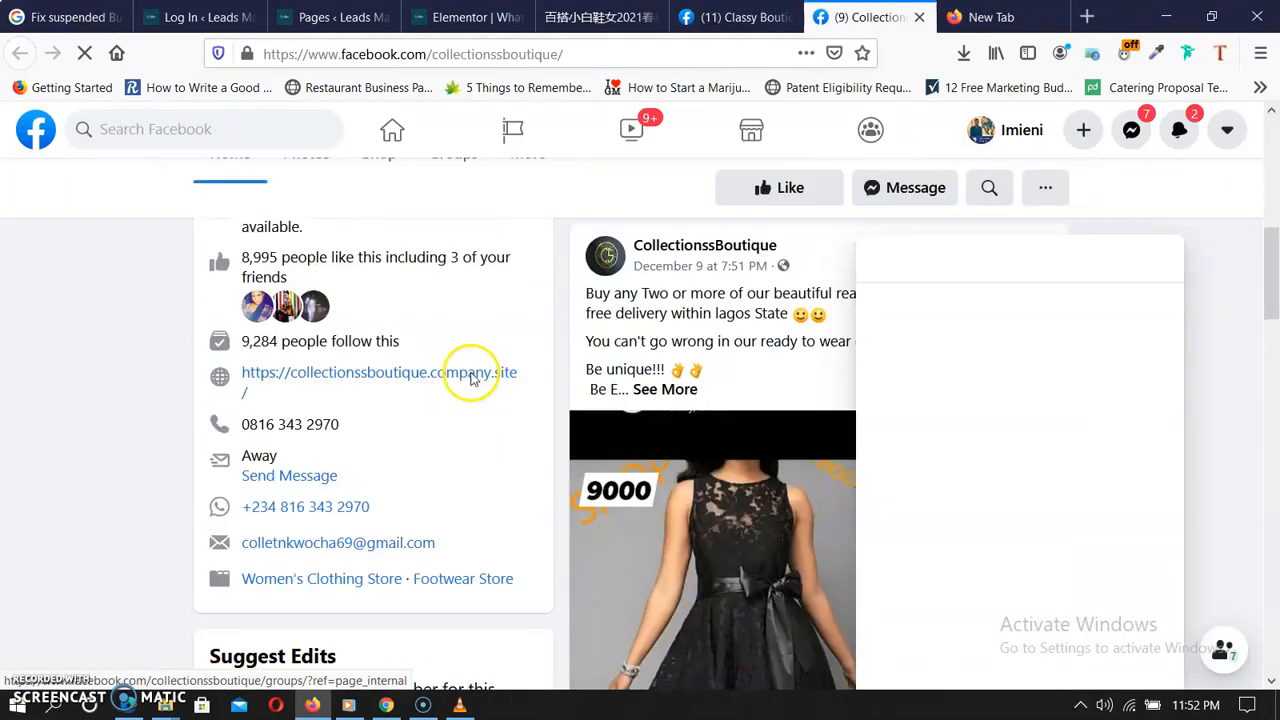
scroll(471, 378, "down", 6)
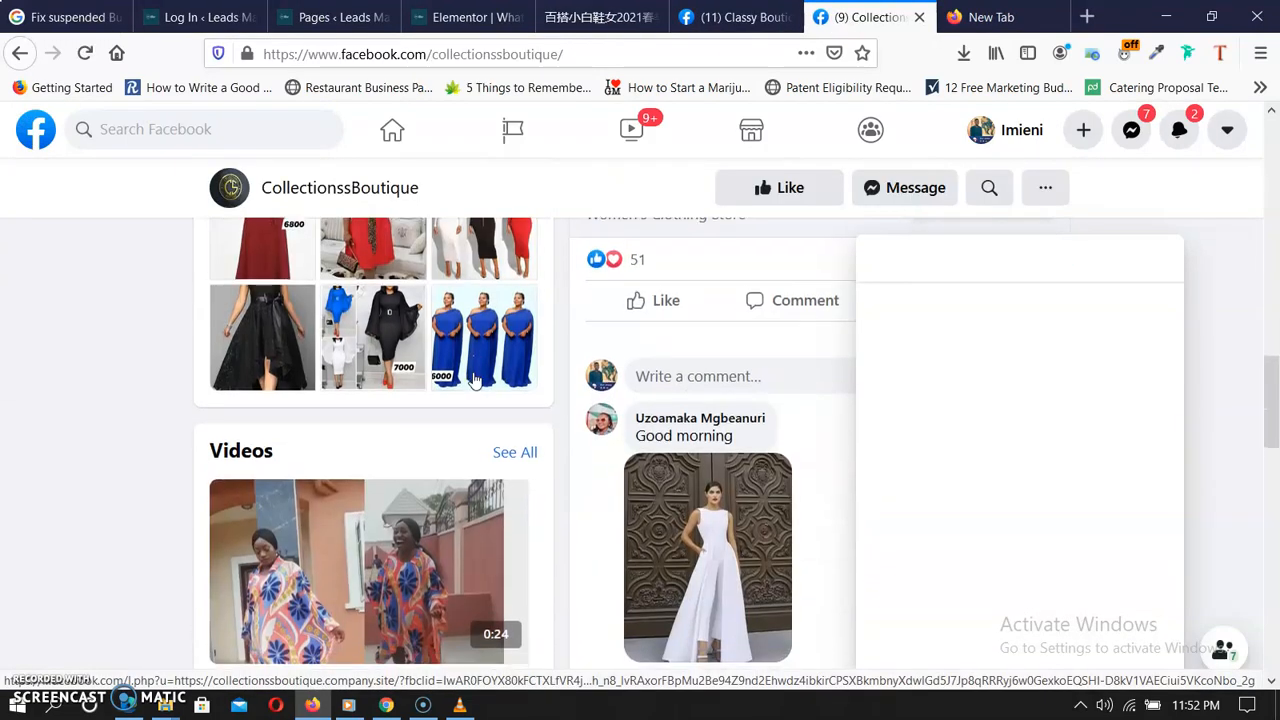
scroll(473, 375, "down", 9)
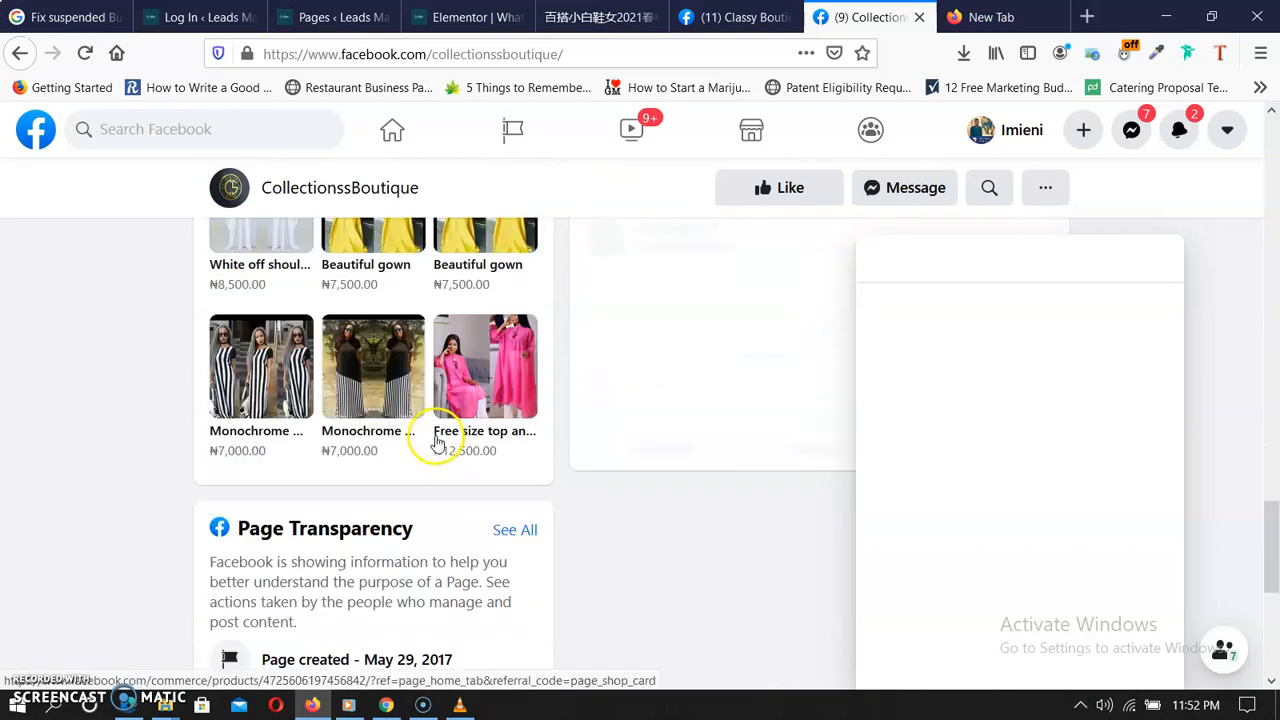
scroll(360, 455, "up", 4)
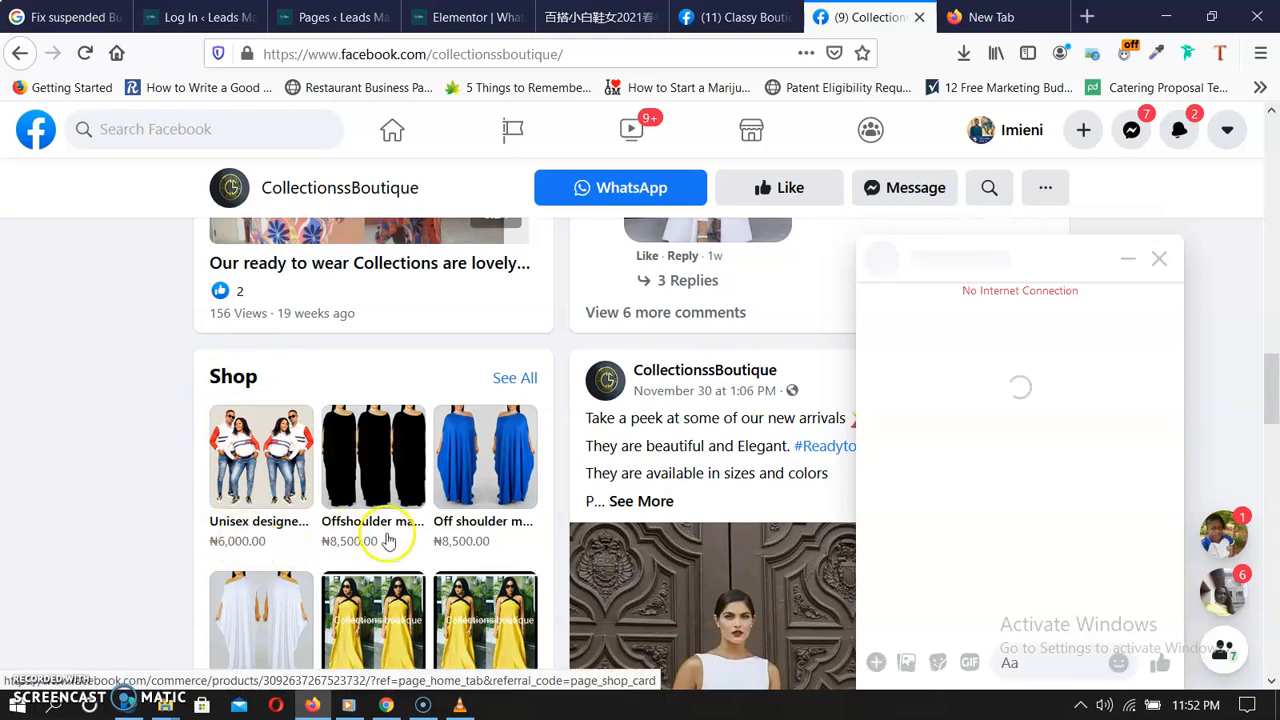
scroll(388, 540, "down", 2)
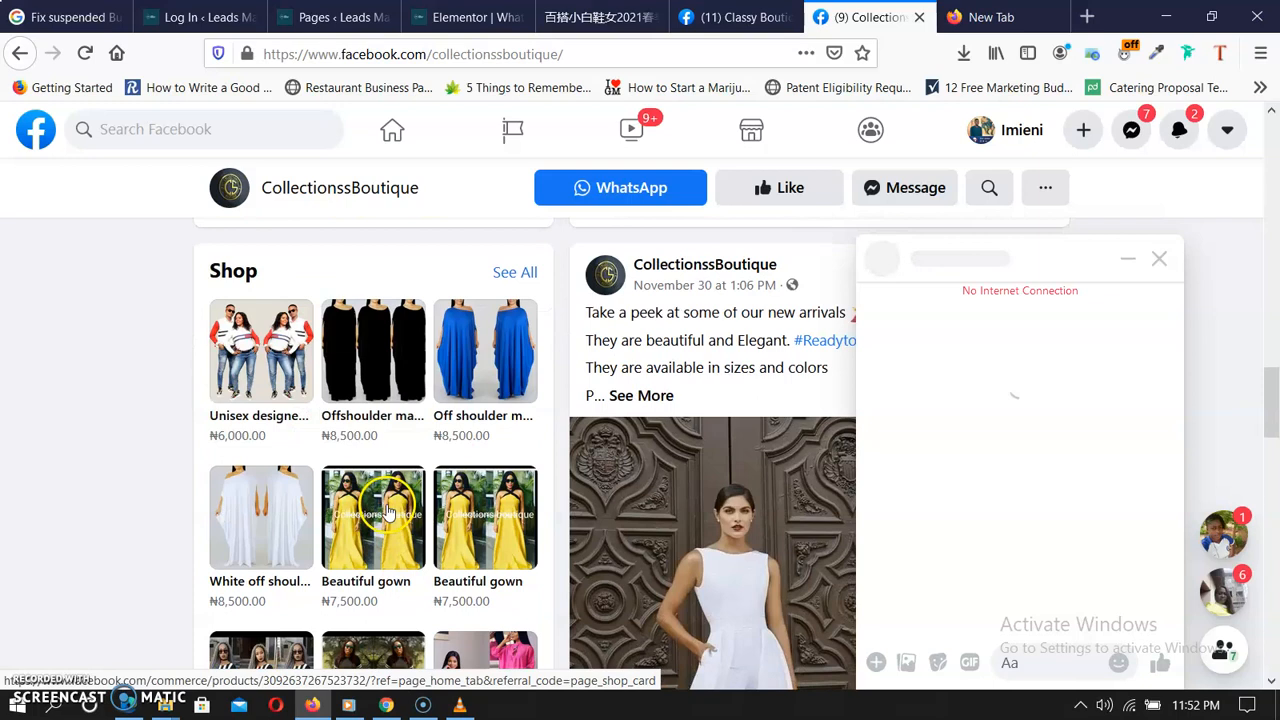
Minimise the CollectionssBoutique chat window and review the page's shop items, Page Transparency and Related Pages sections
left_click(730, 14)
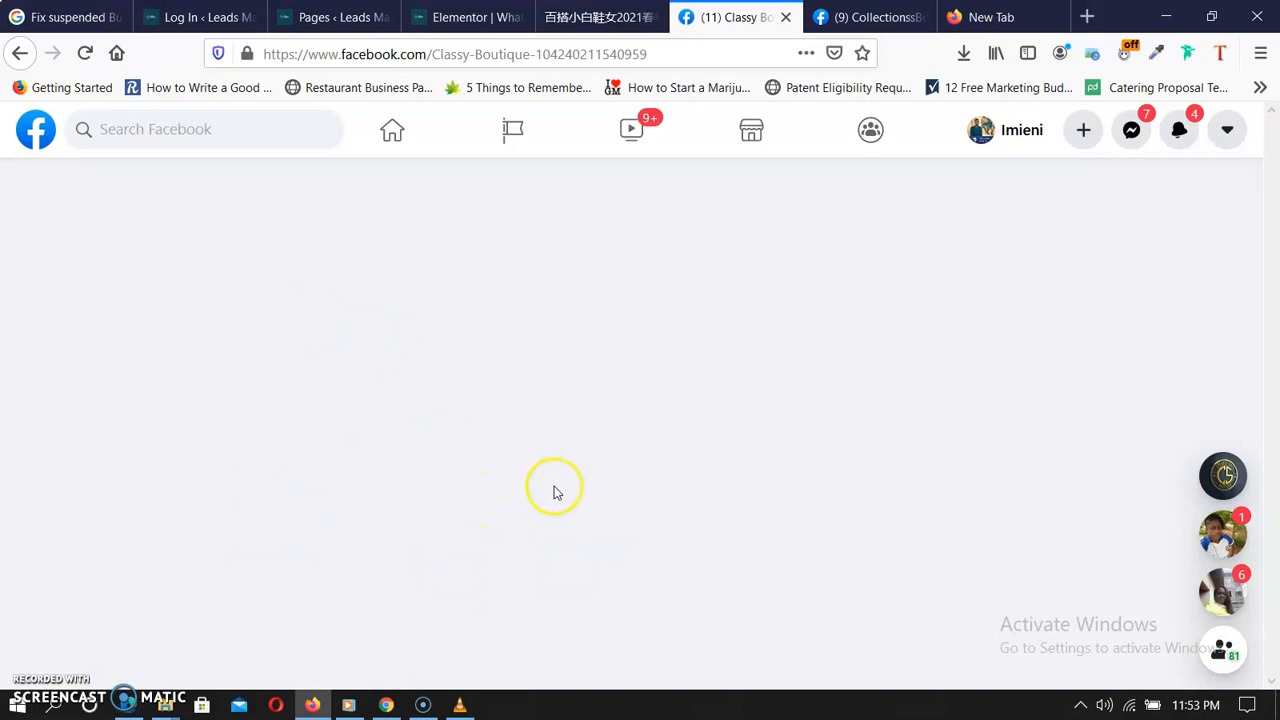
left_click(845, 18)
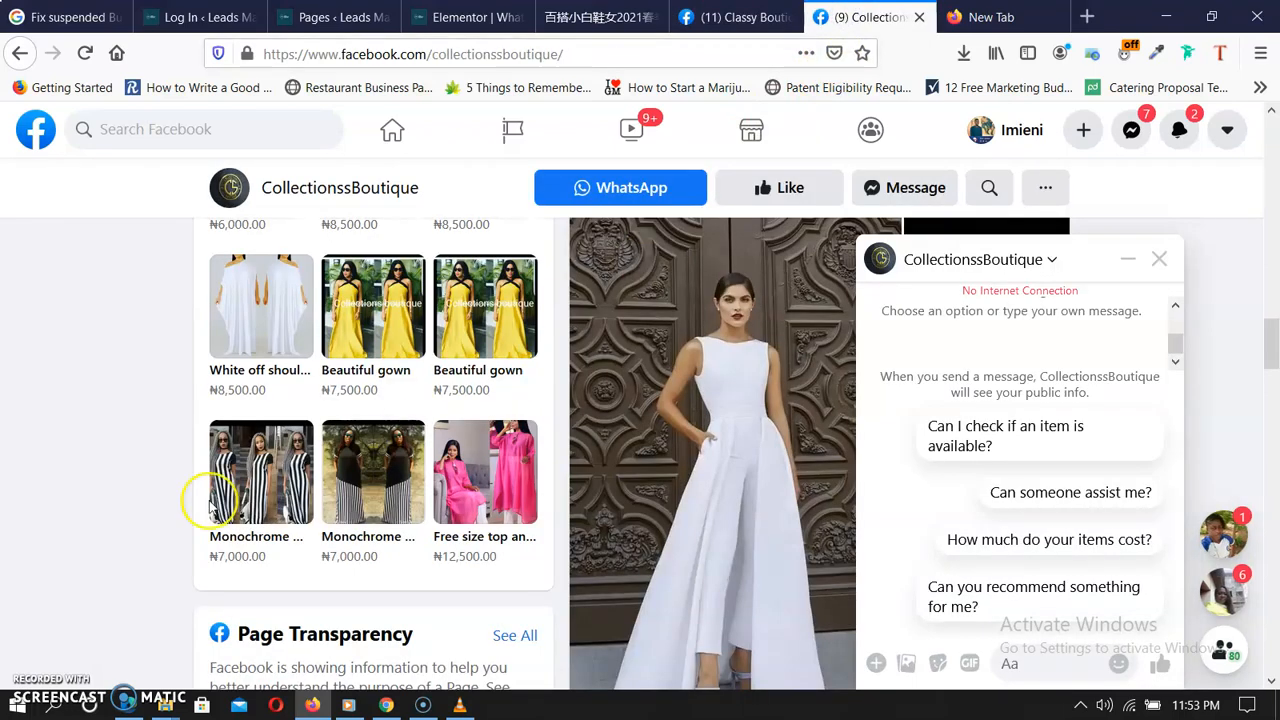
left_click(1121, 259)
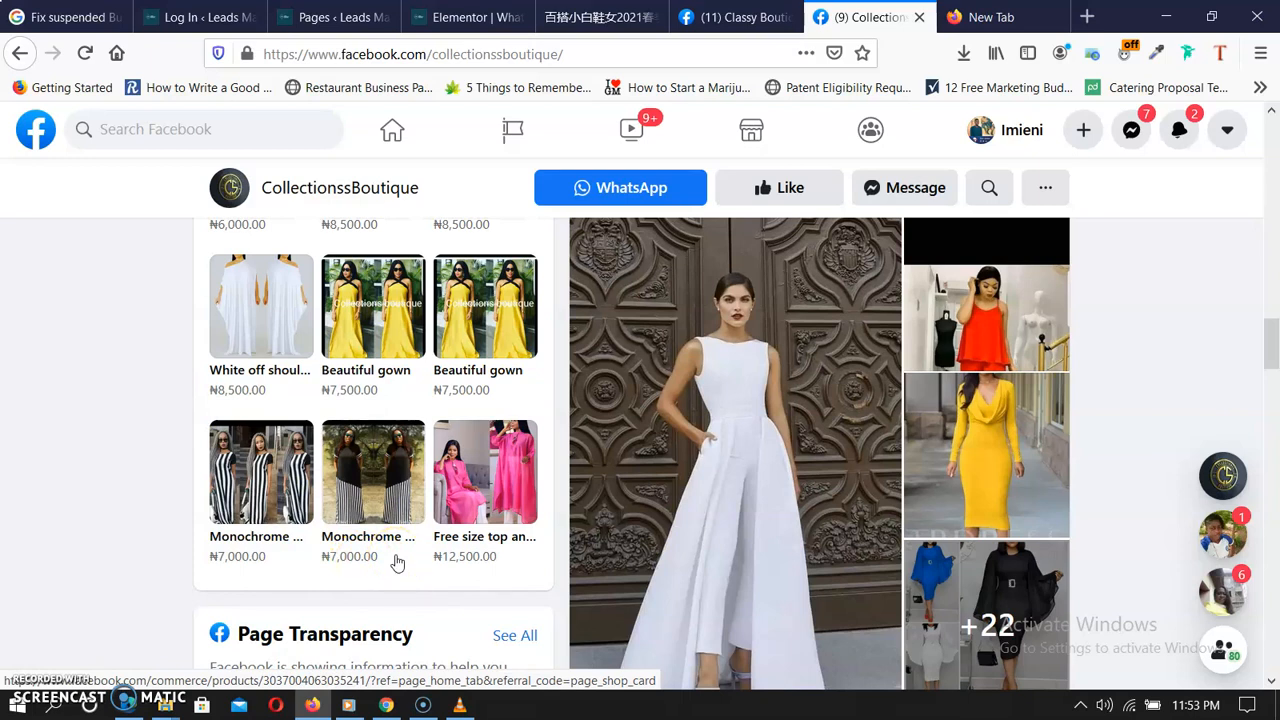
scroll(320, 570, "down", 3)
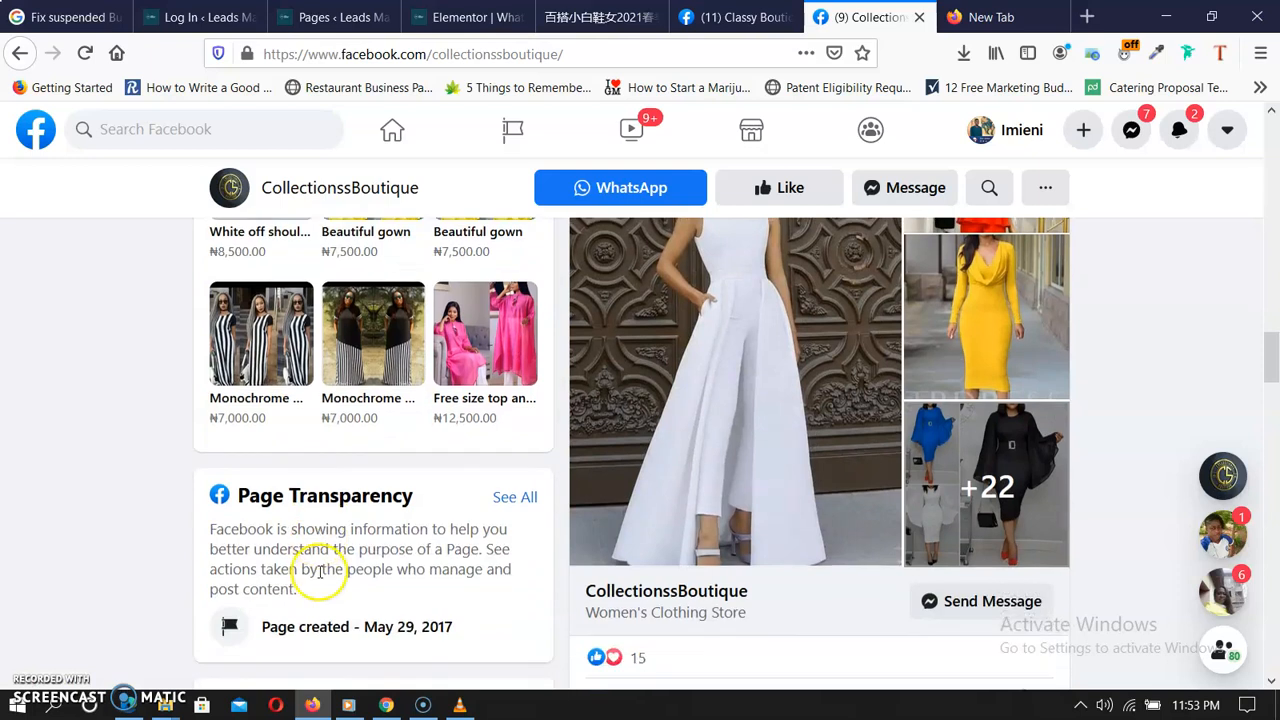
scroll(320, 572, "down", 4)
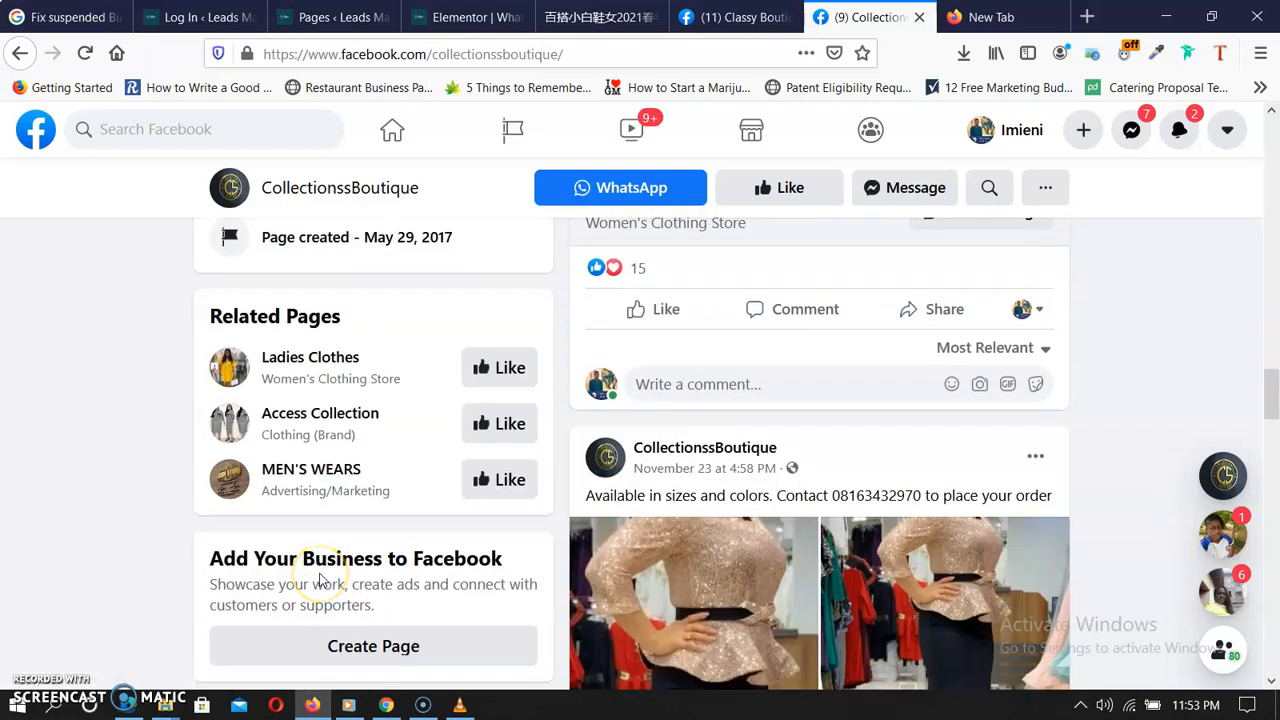
scroll(322, 580, "down", 3)
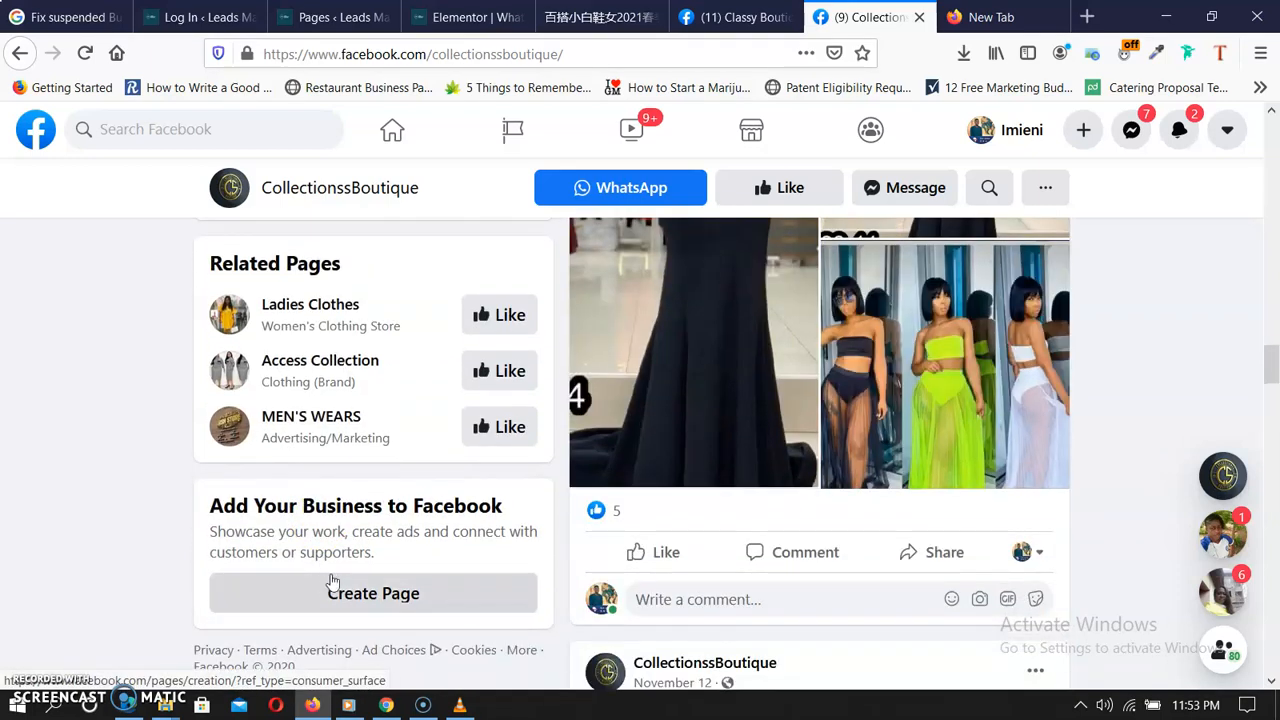
Finish browsing the CollectionssBoutique posts, switch to the managed Classy Boutique page and reload it
scroll(335, 585, "down", 6)
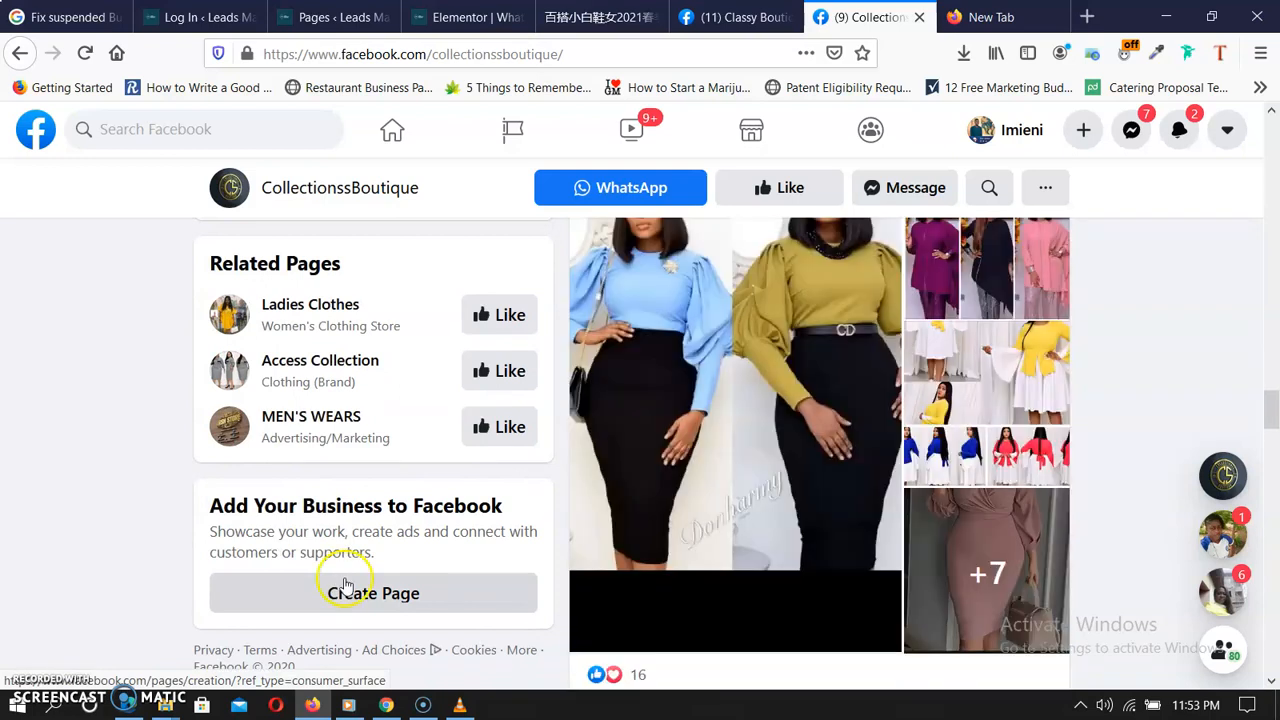
scroll(449, 571, "up", 5)
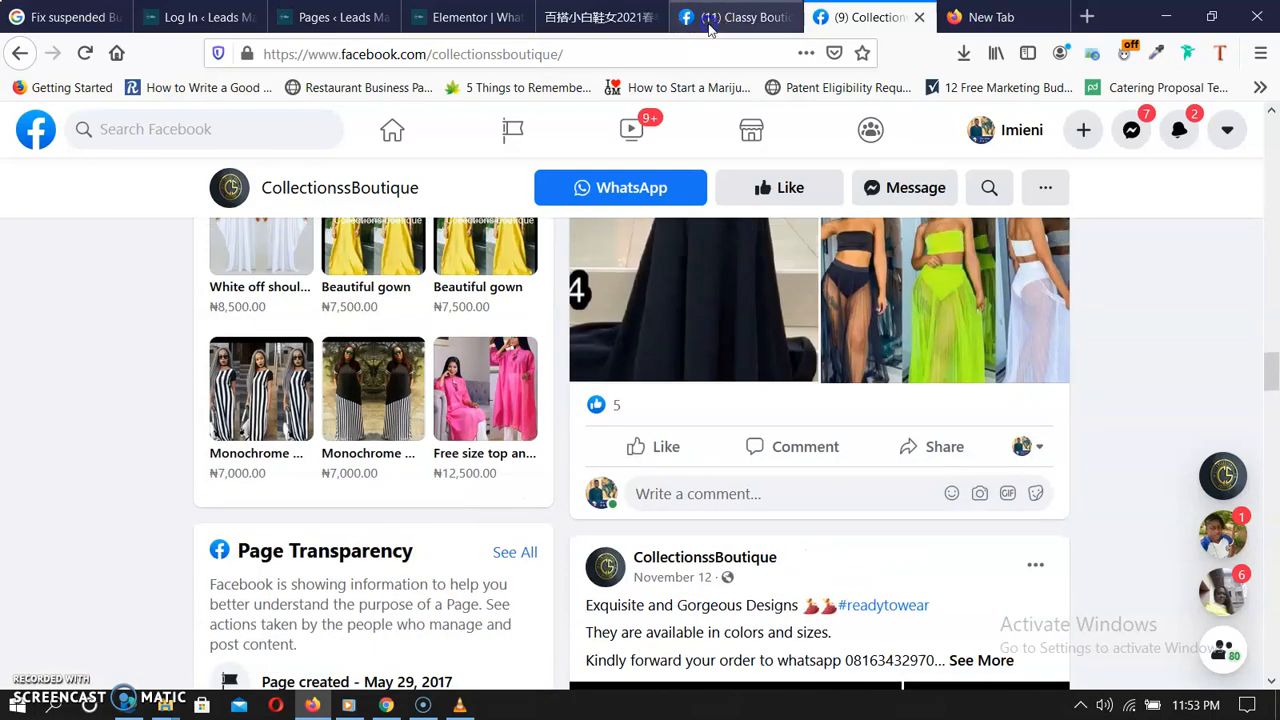
left_click(708, 20)
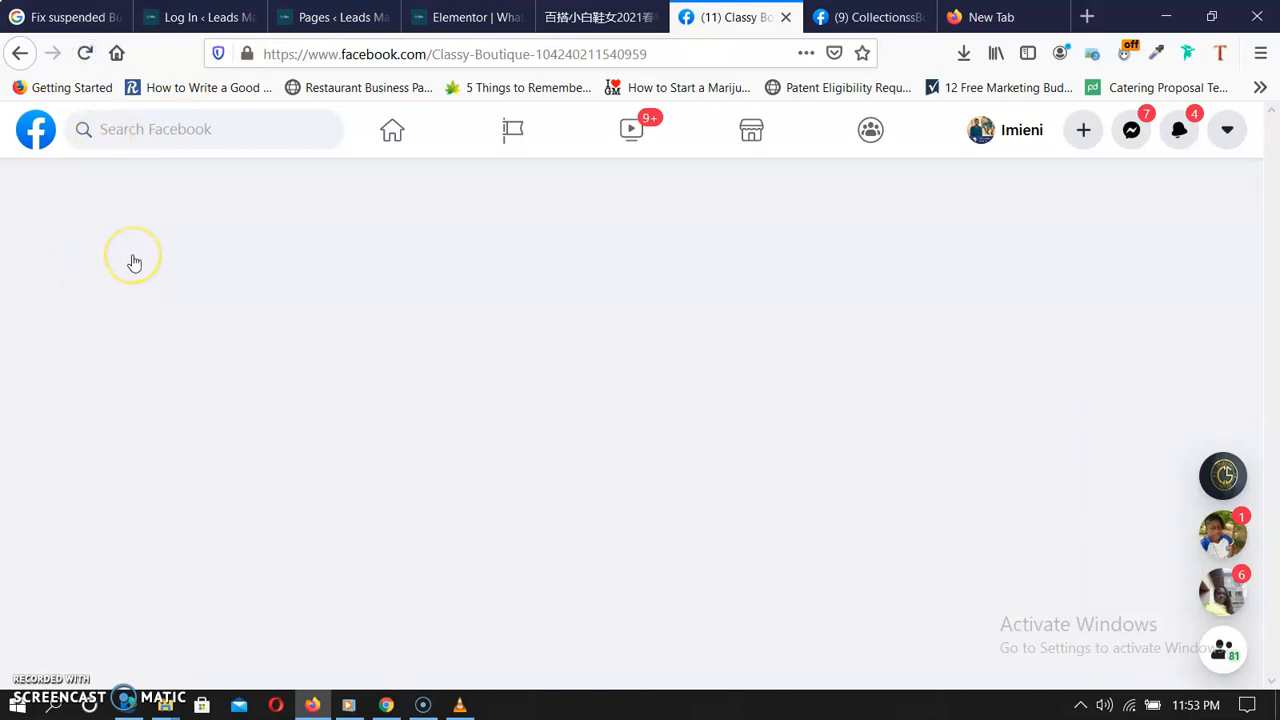
key("F5")
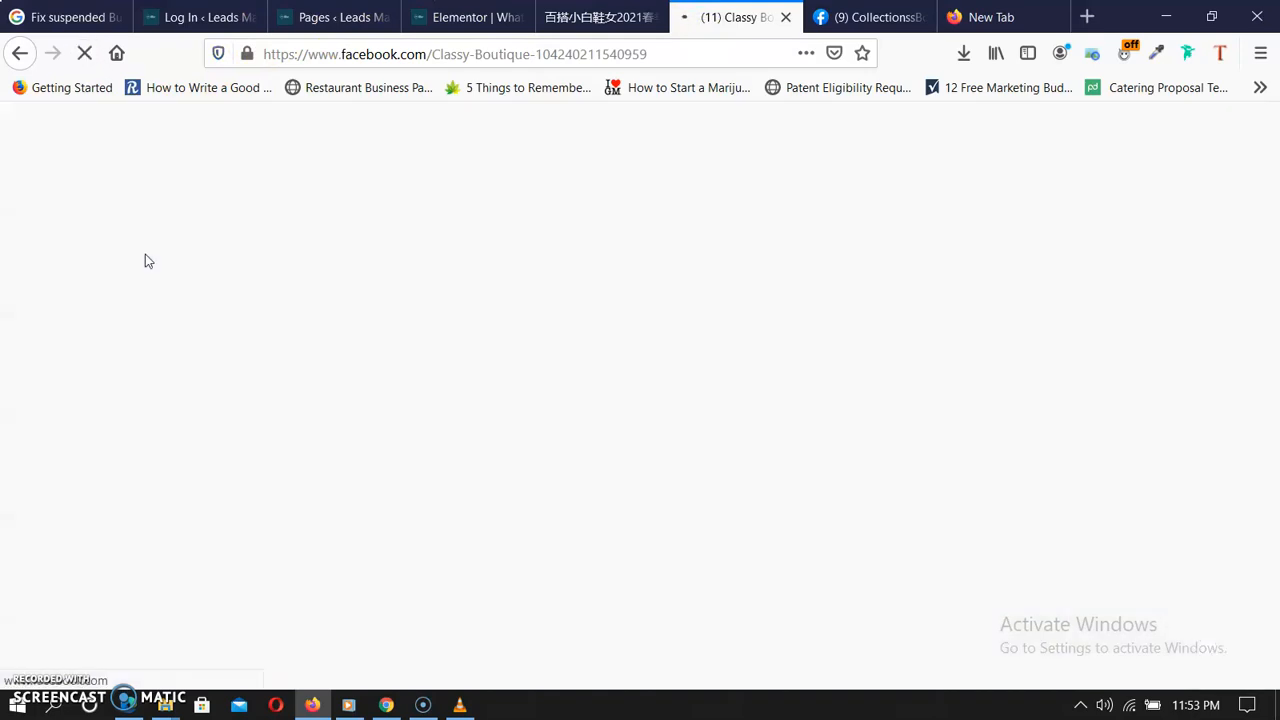
left_click(98, 567)
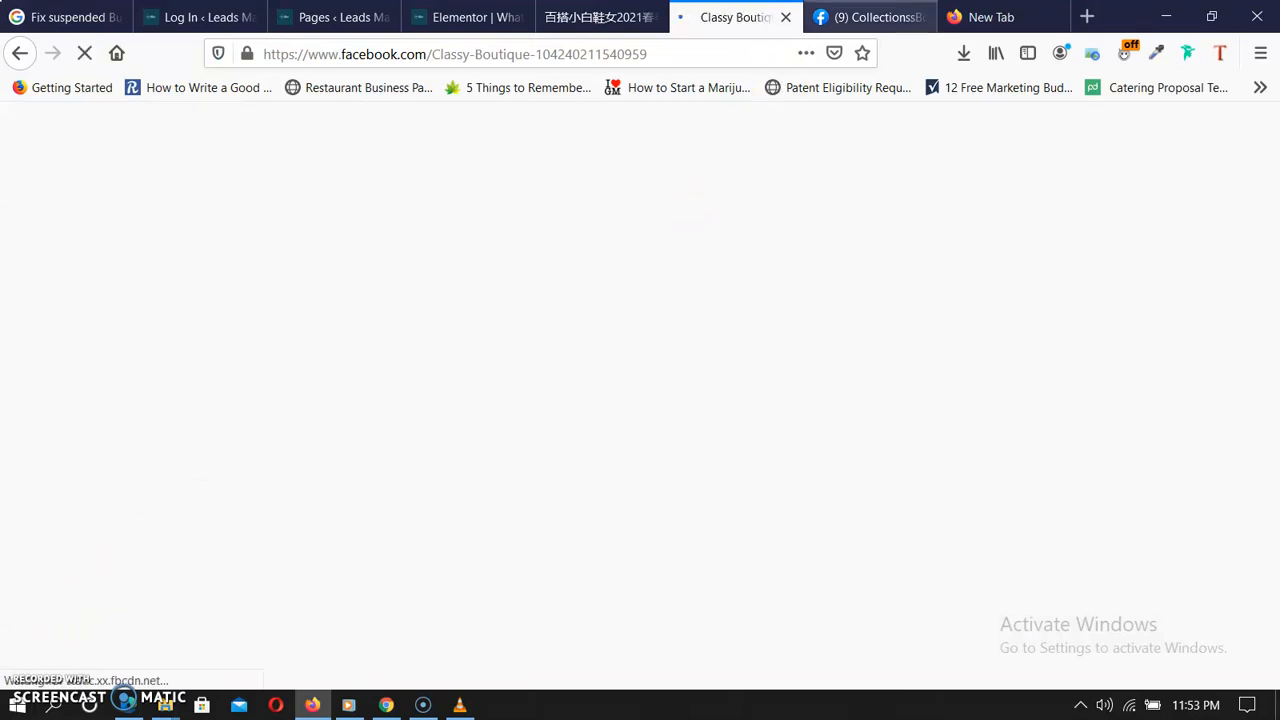
Examine the Shop section on the CollectionssBoutique page and return to the managed Classy Boutique page
left_click(855, 16)
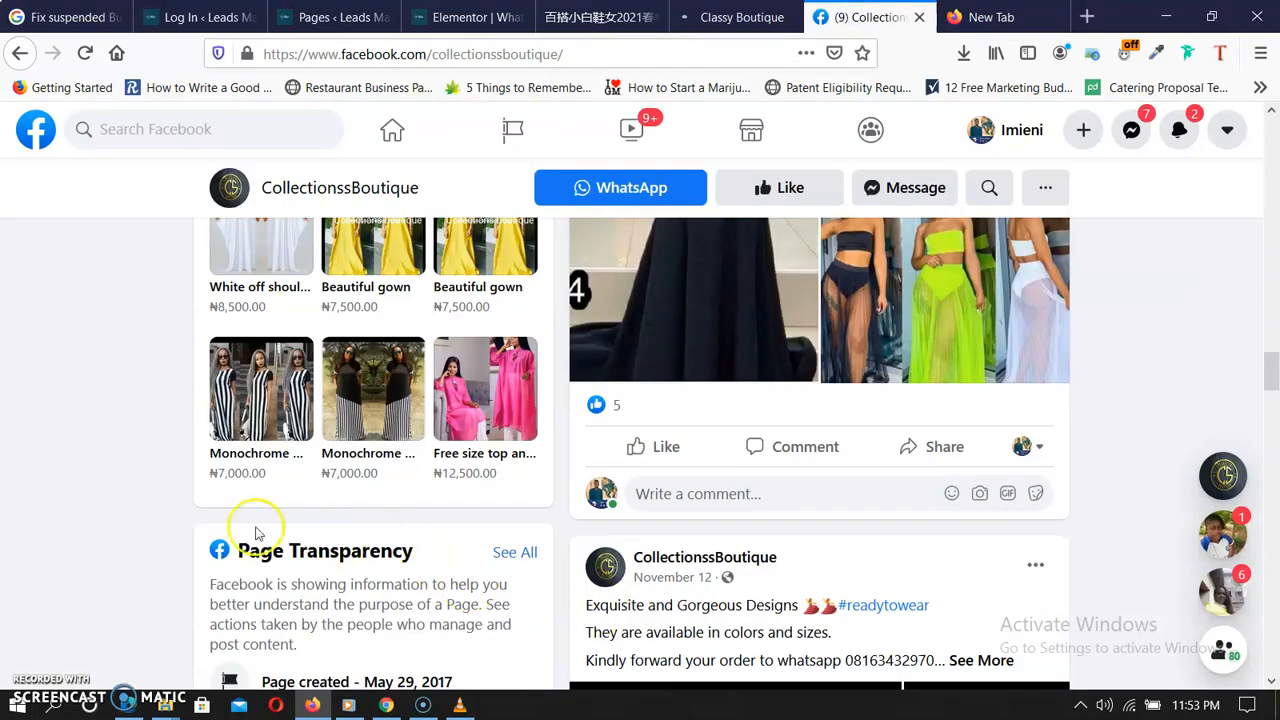
scroll(529, 468, "up", 3)
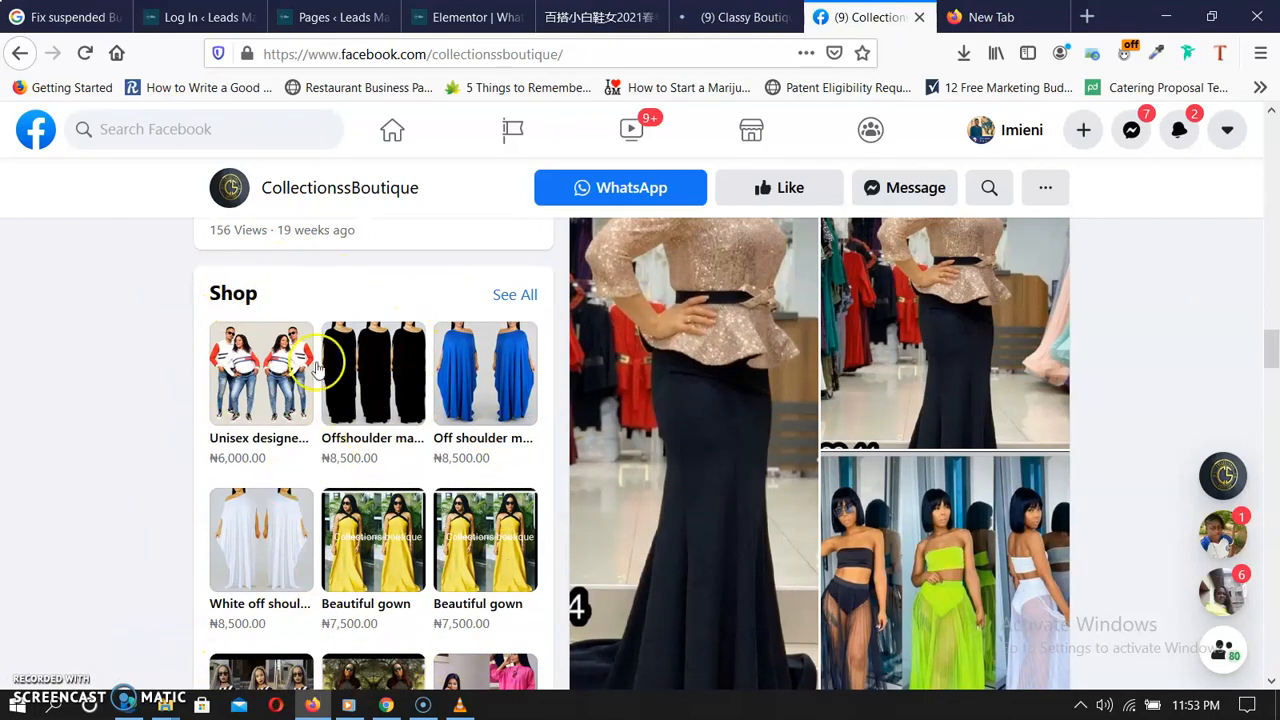
left_click(721, 27)
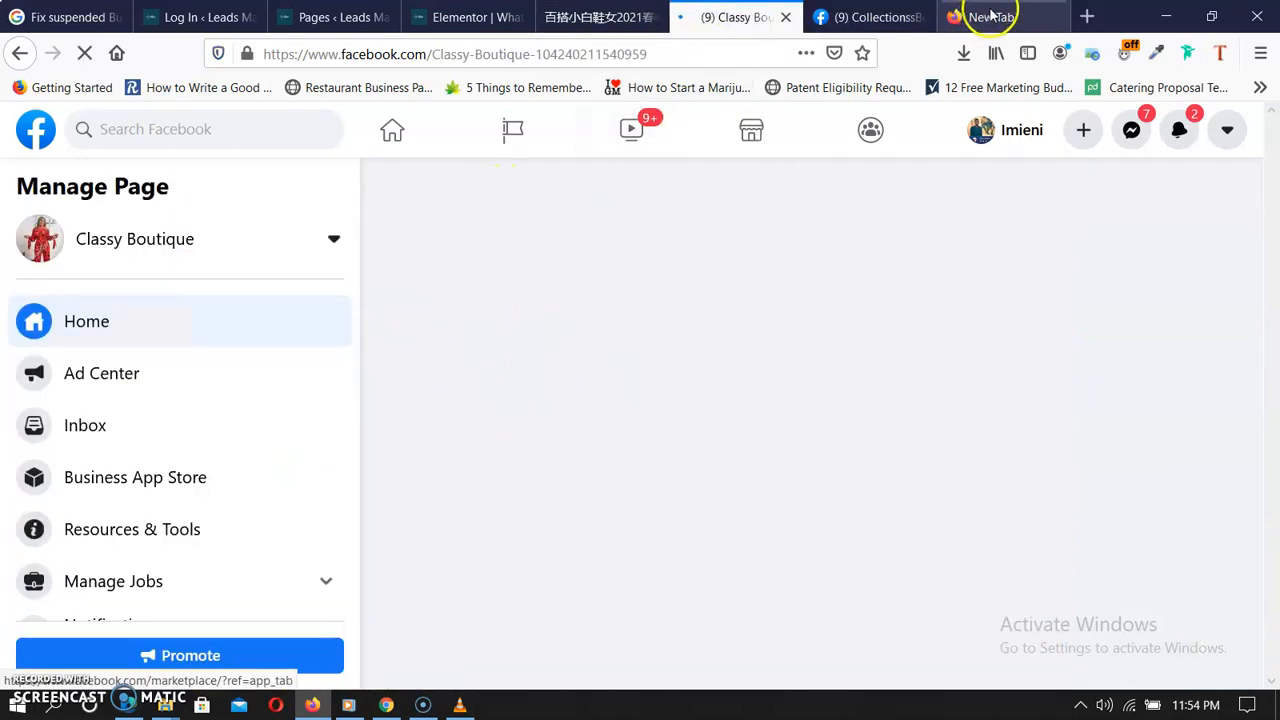
left_click(887, 14)
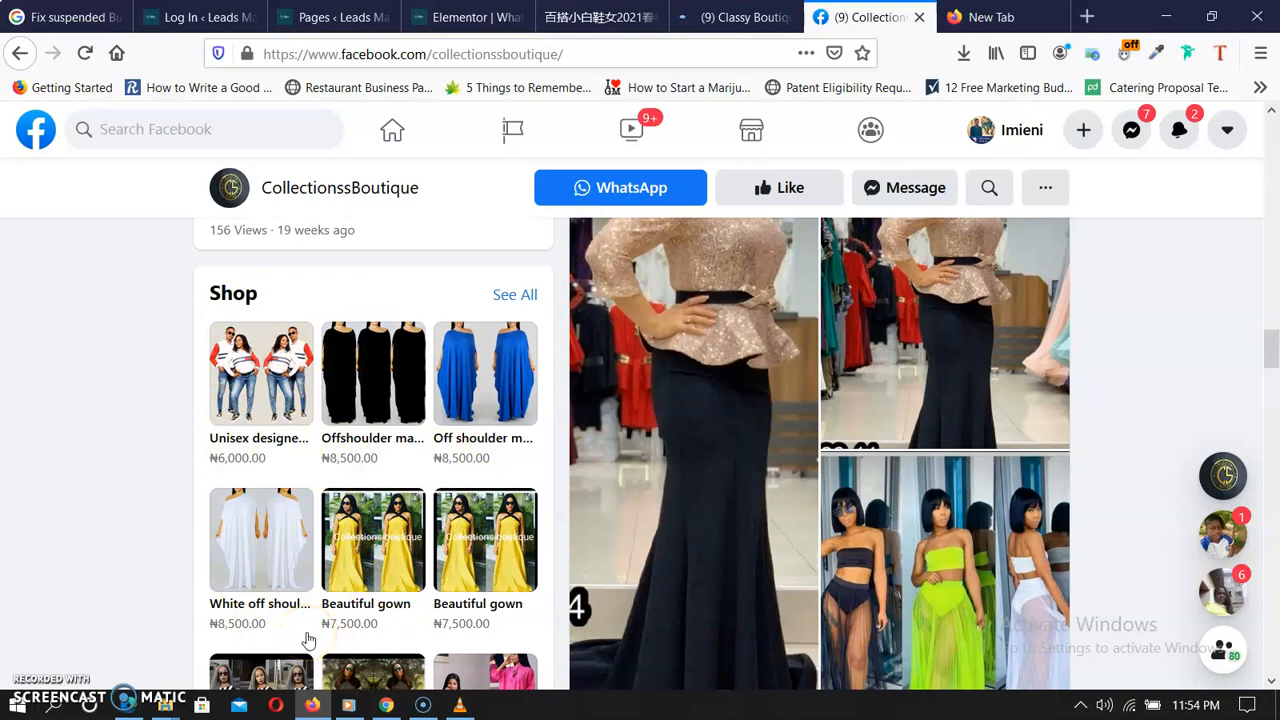
key("ctrl+shift+Tab")
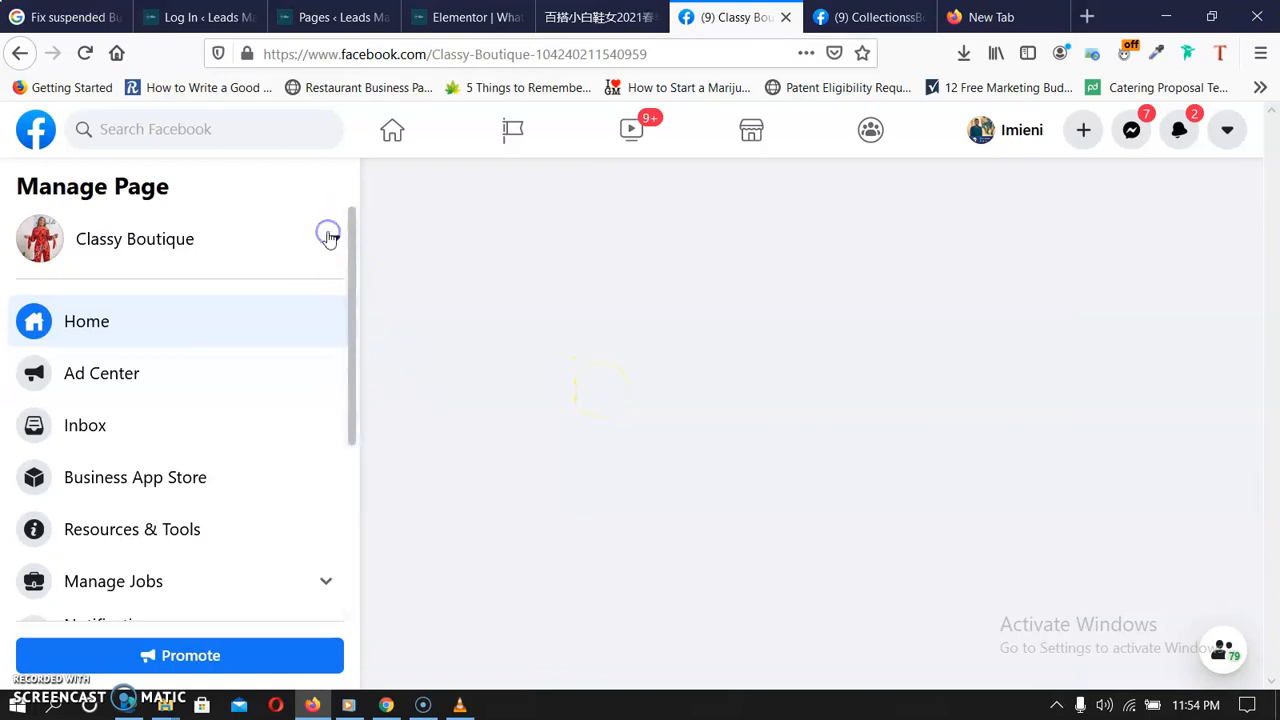
Review Classy Boutique's page management options and its Set Your Page up for Success checklist
left_click(330, 237)
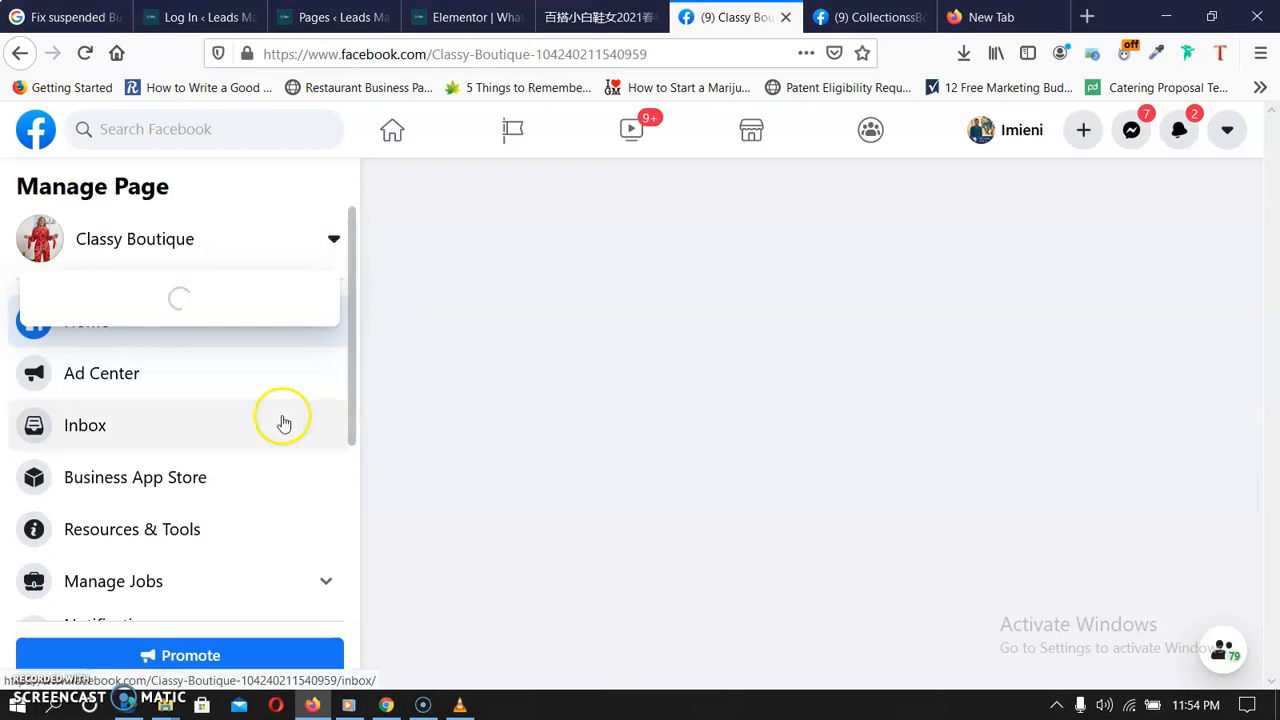
scroll(300, 440, "down", 3)
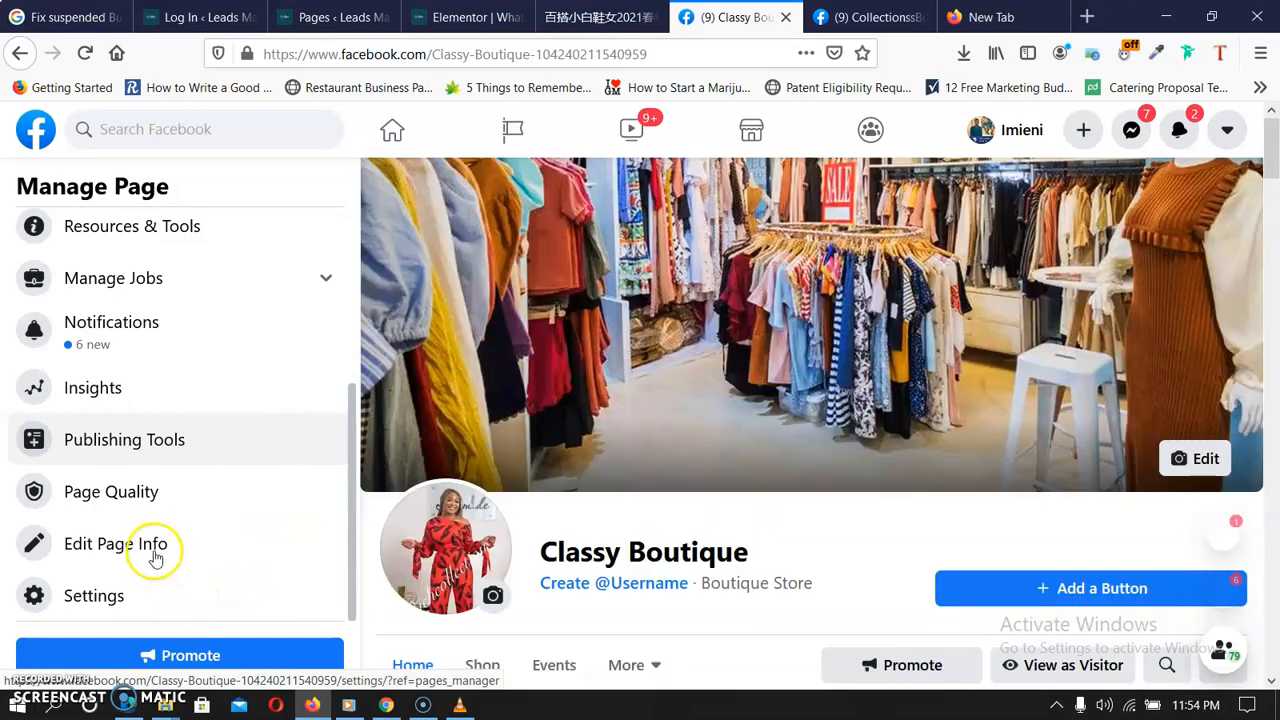
left_click(157, 548)
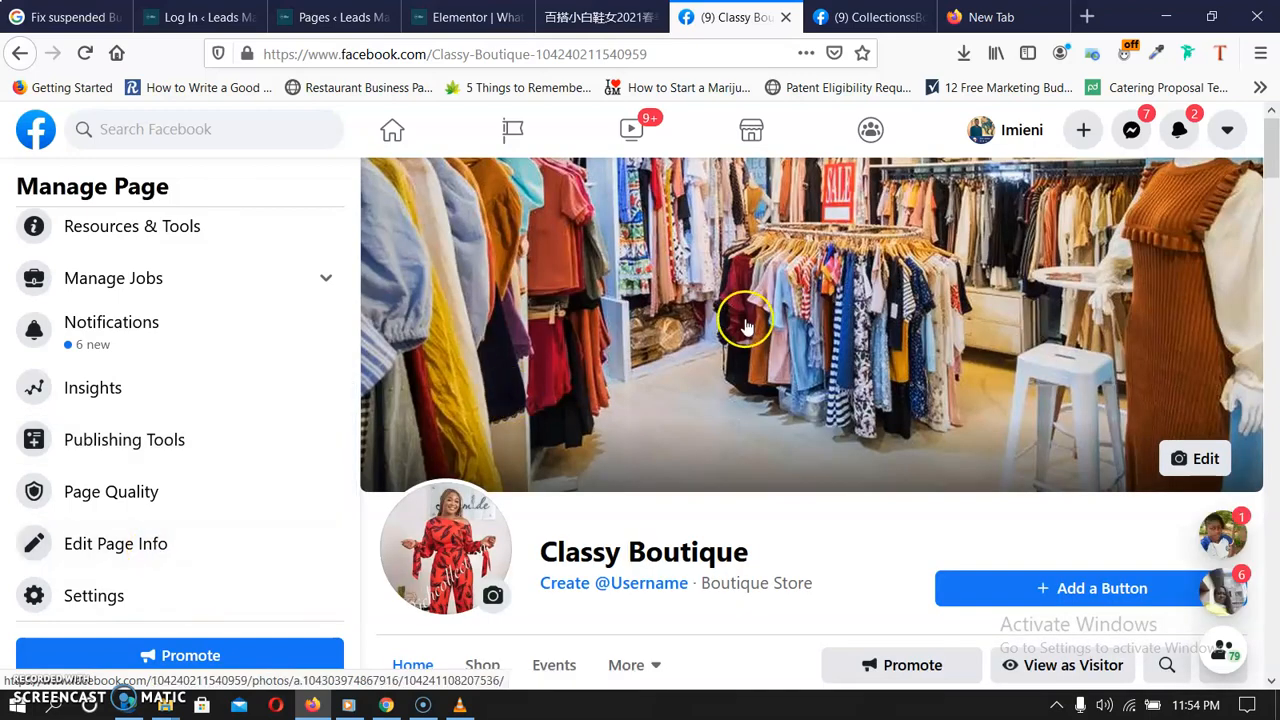
scroll(745, 318, "down", 3)
scroll(746, 319, "down", 3)
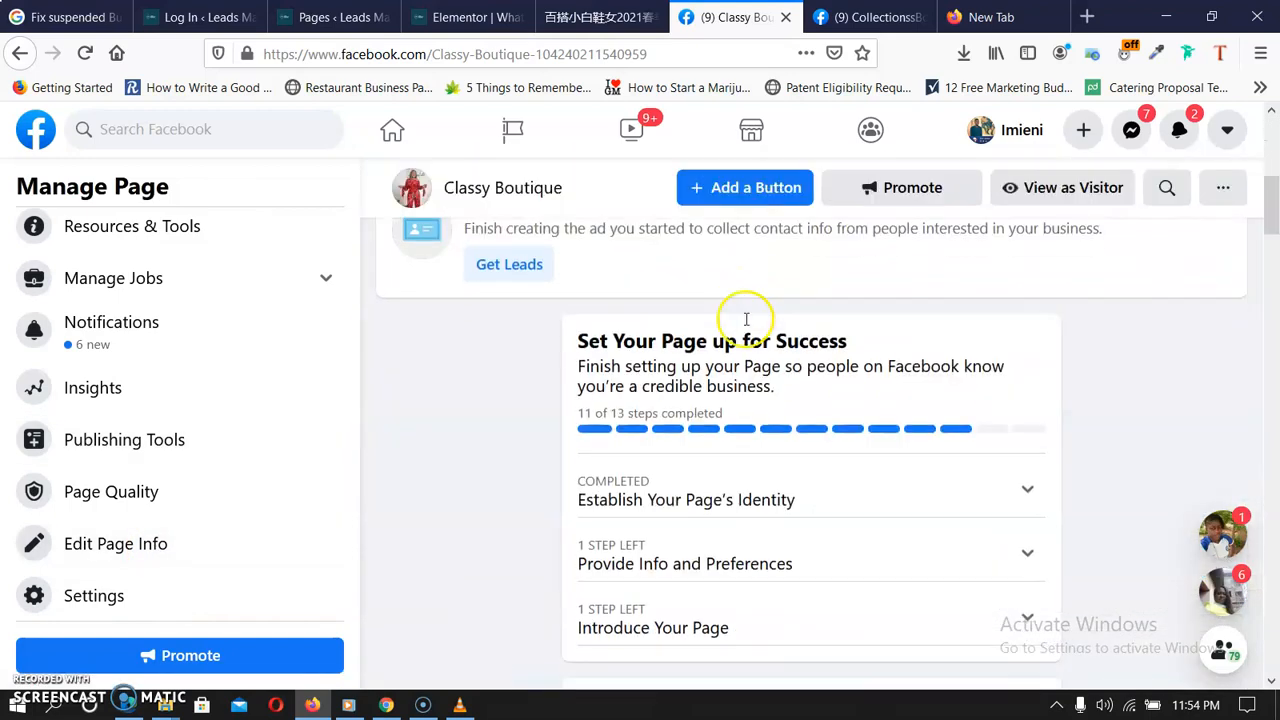
scroll(745, 325, "up", 1)
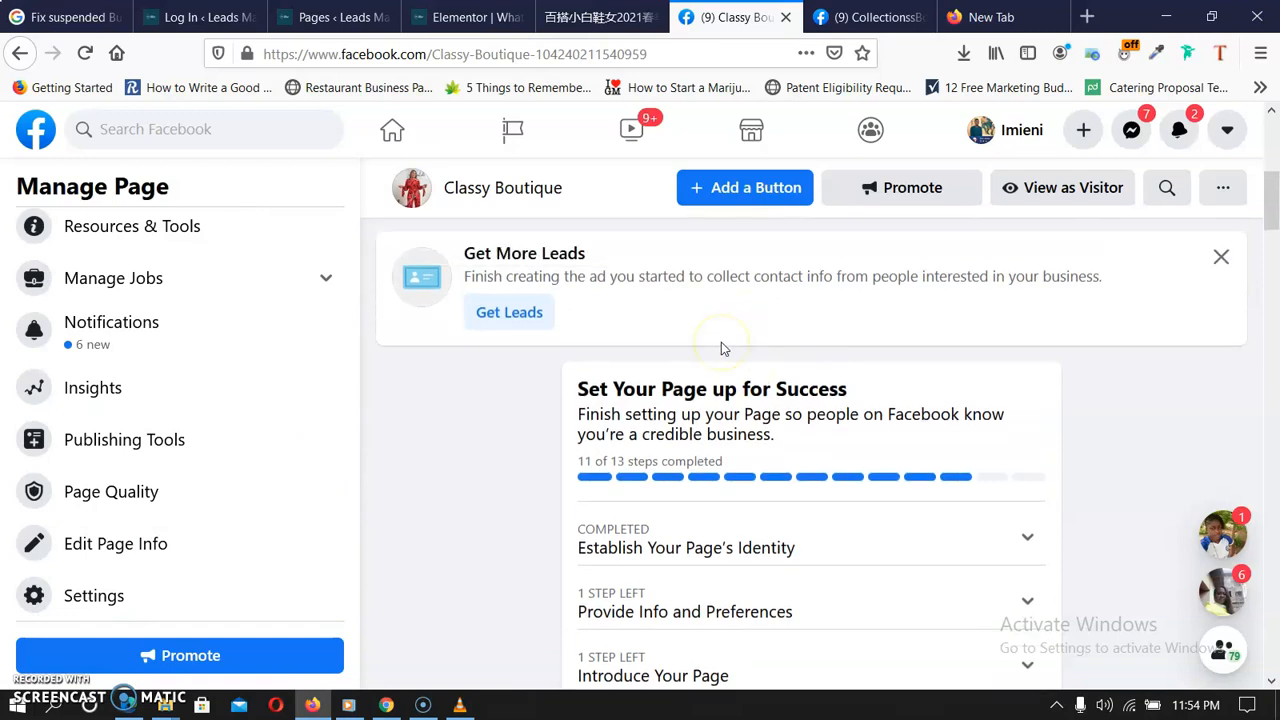
scroll(714, 409, "down", 3)
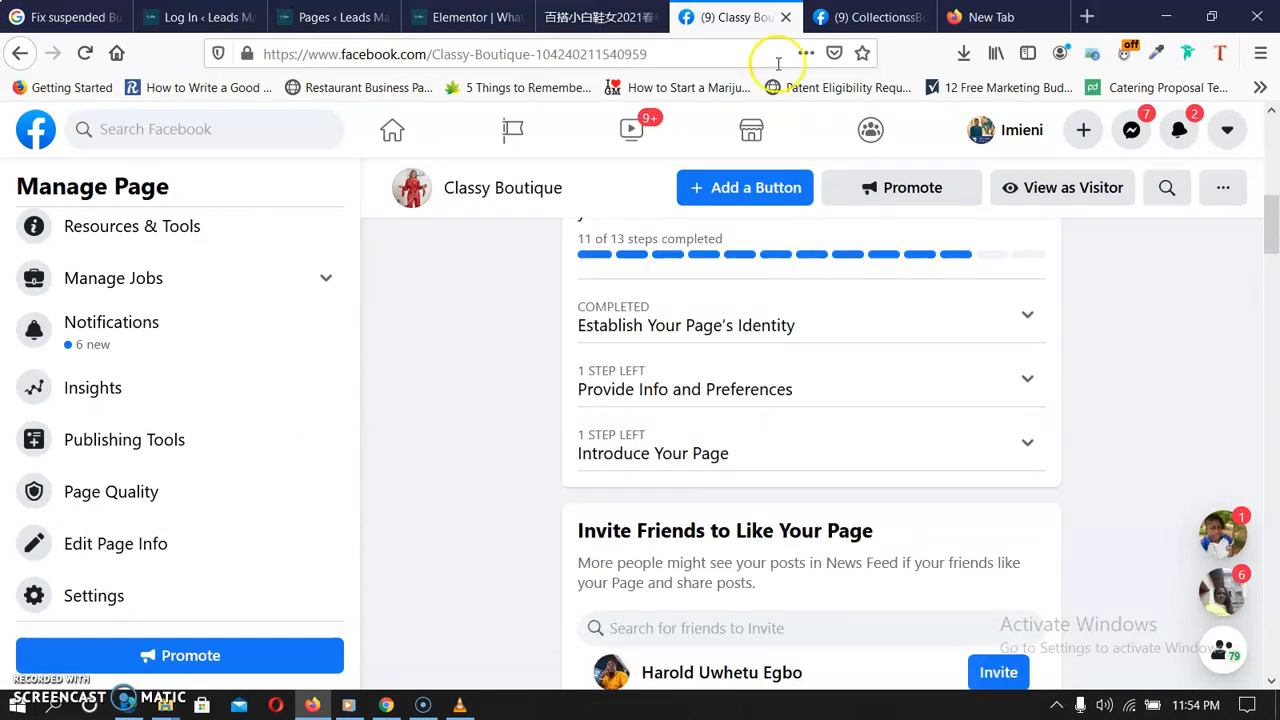
Compare CollectionssBoutique's Shop section with Classy Boutique's About, Photos, Page Transparency and post sections
left_click(845, 17)
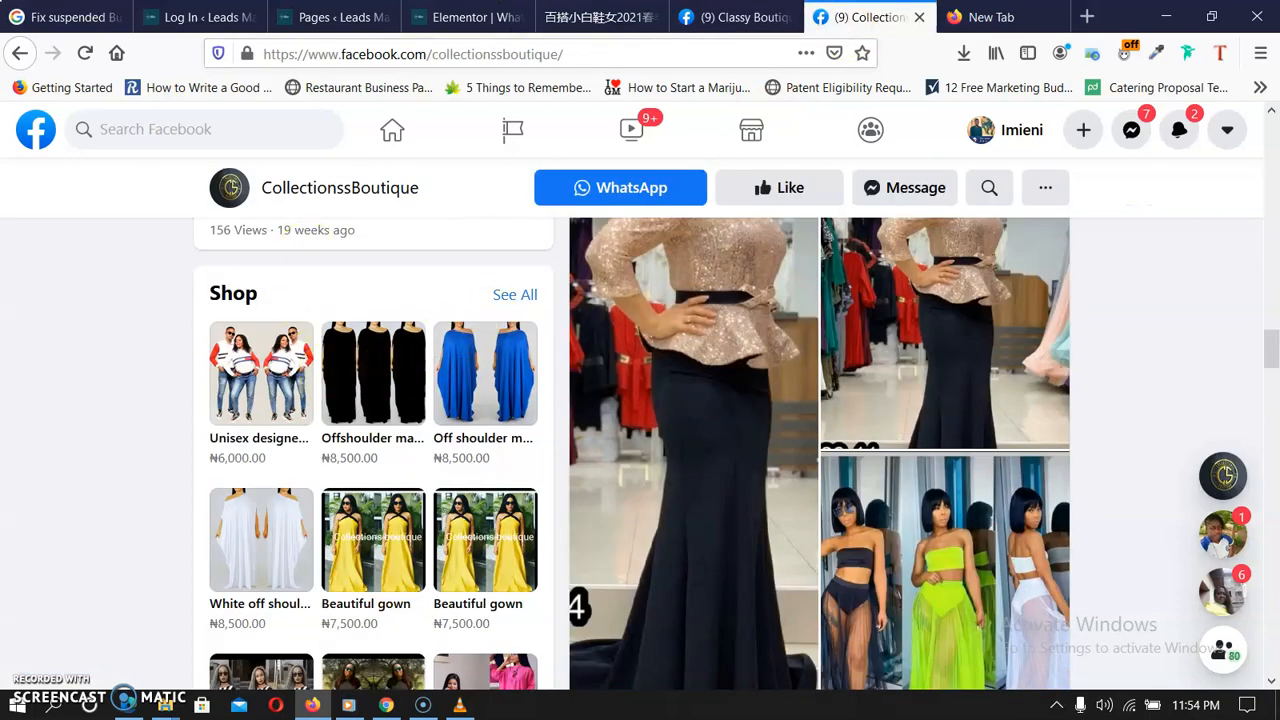
left_click(740, 17)
scroll(530, 436, "down", 3)
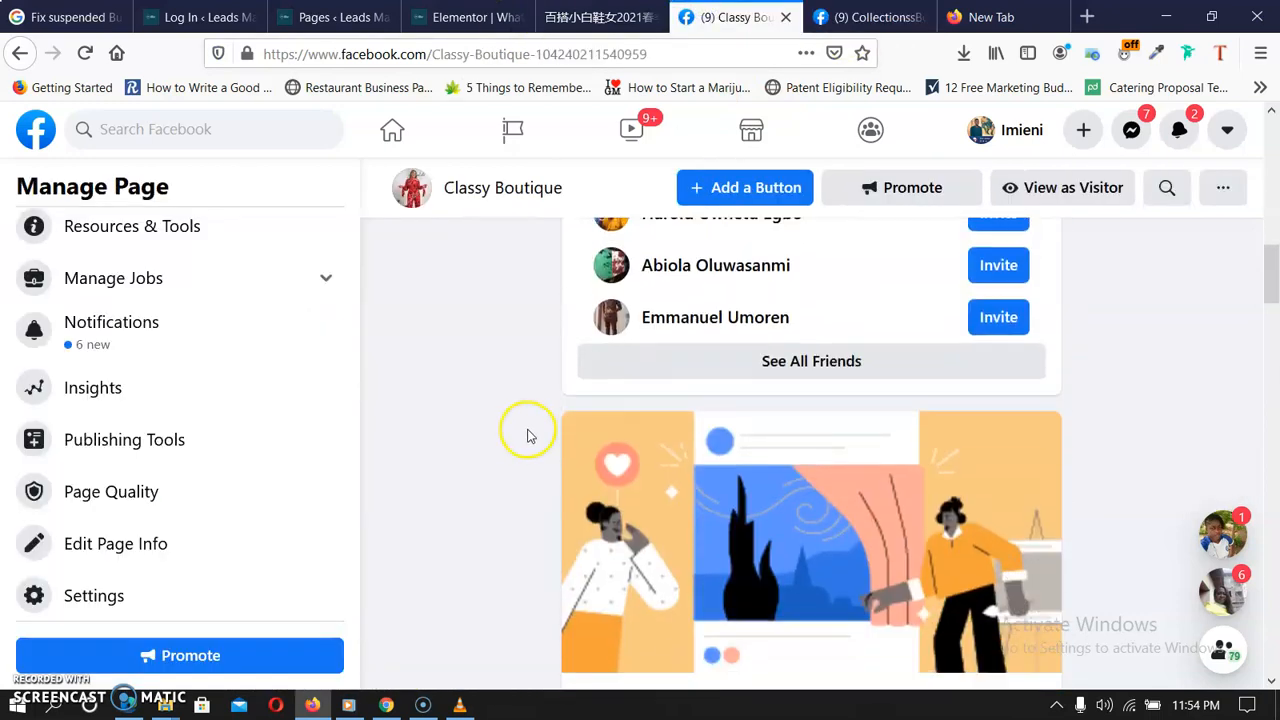
scroll(530, 436, "down", 3)
scroll(535, 438, "down", 8)
scroll(541, 445, "down", 7)
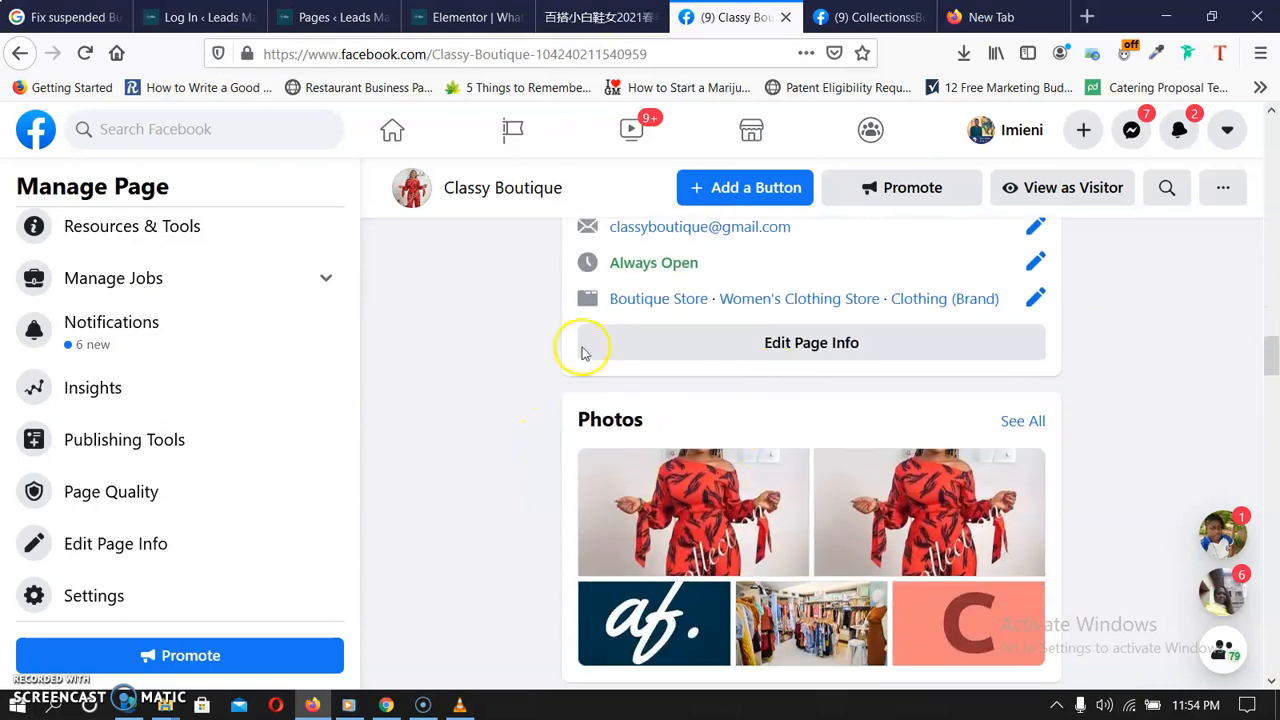
scroll(688, 385, "down", 5)
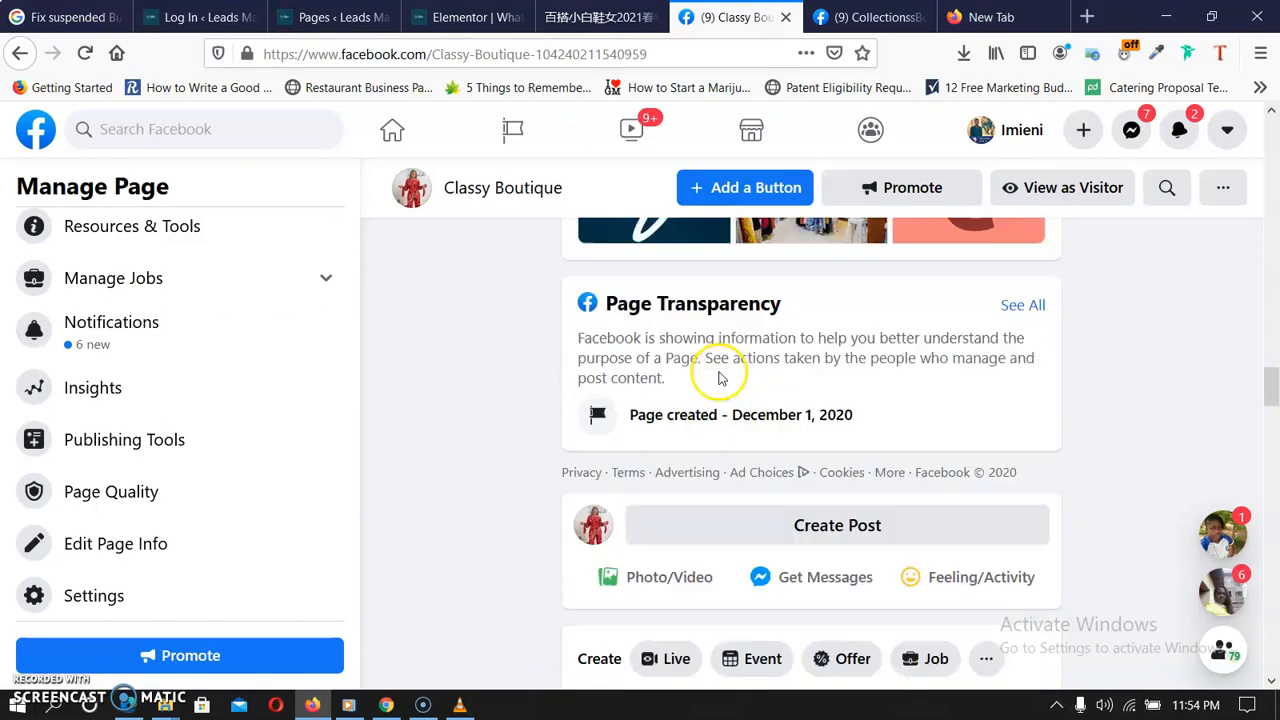
scroll(717, 378, "down", 5)
scroll(726, 402, "down", 4)
Open the Edit Tabs settings for the Classy Boutique page
scroll(728, 403, "up", 8)
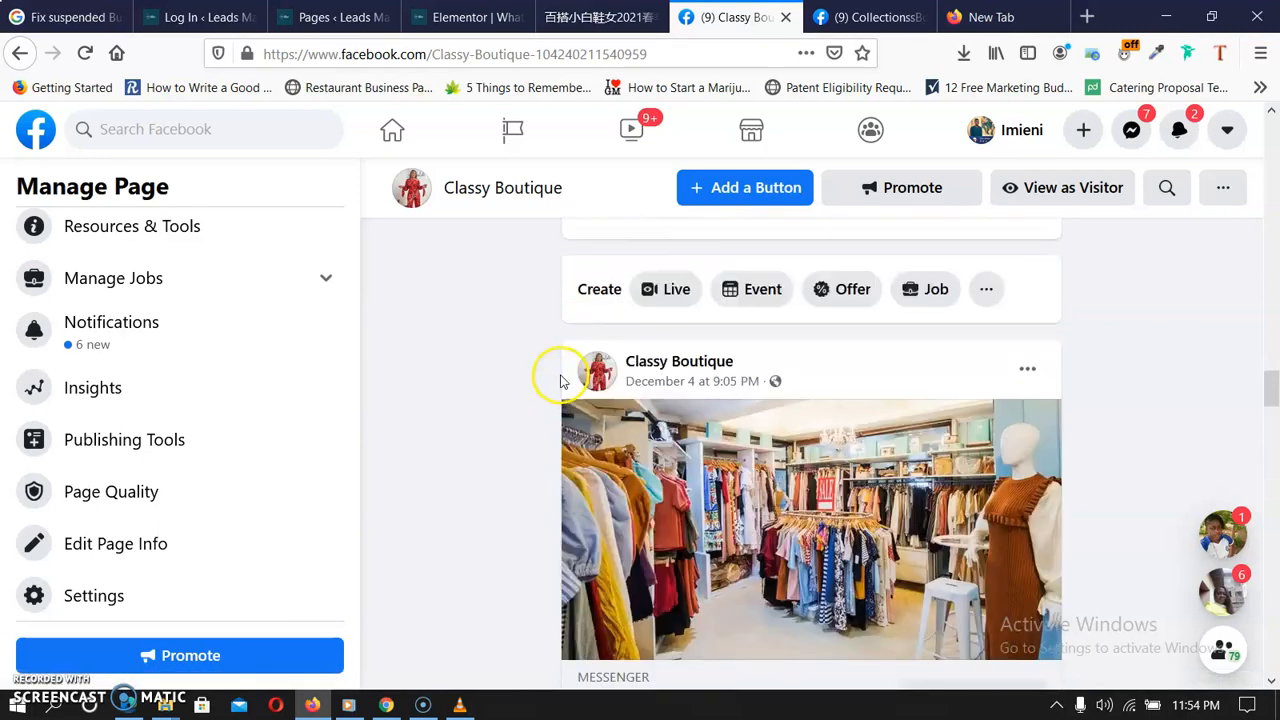
scroll(560, 380, "up", 10)
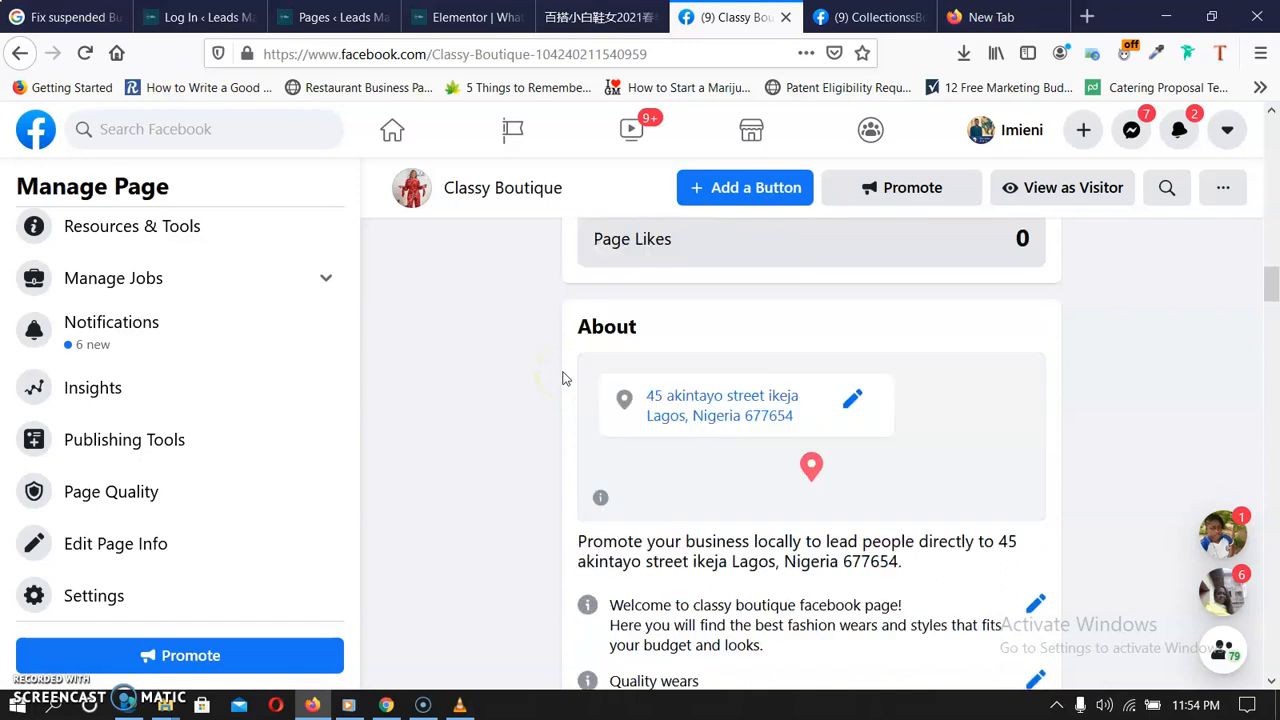
scroll(562, 378, "up", 15)
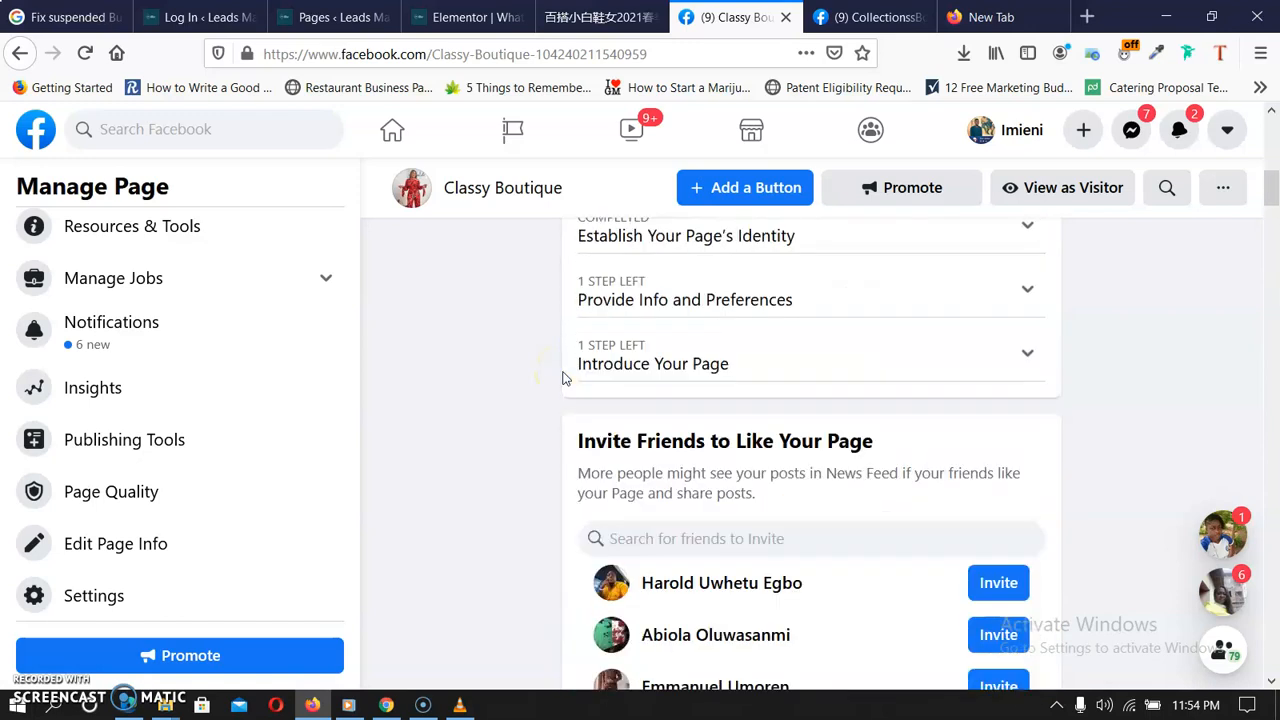
scroll(562, 372, "up", 5)
scroll(570, 390, "down", 3)
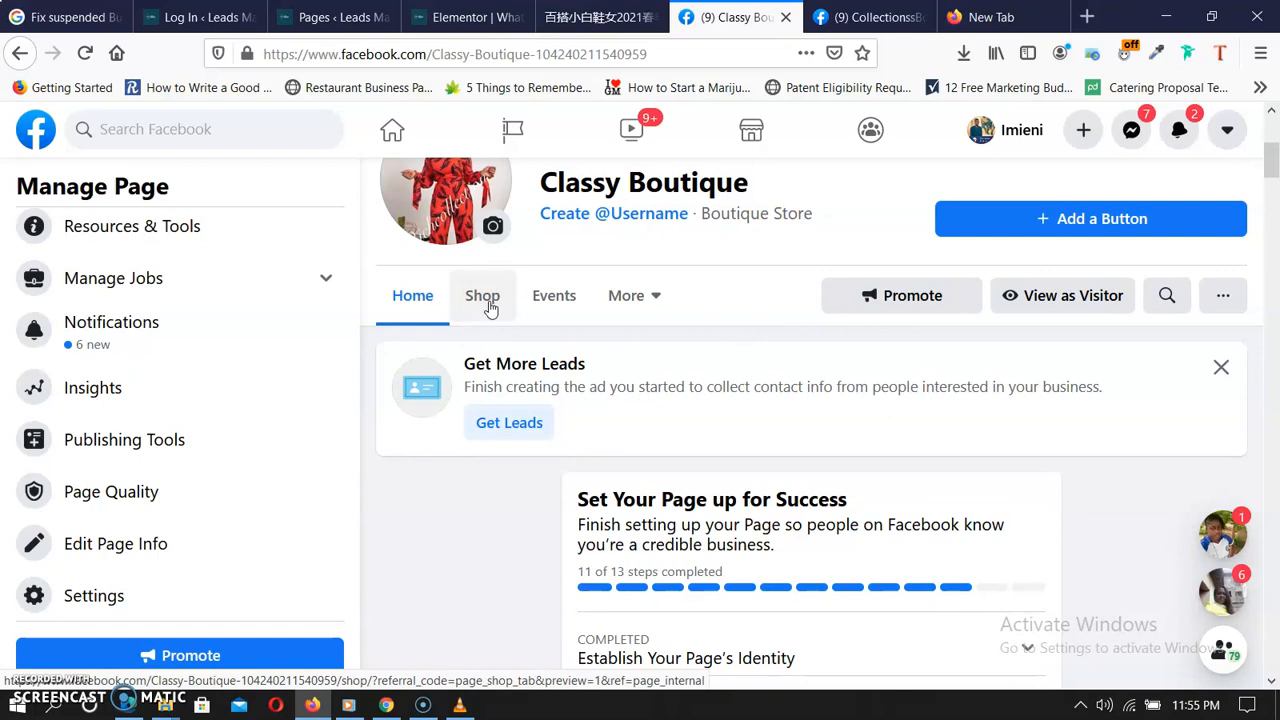
left_click(1211, 305)
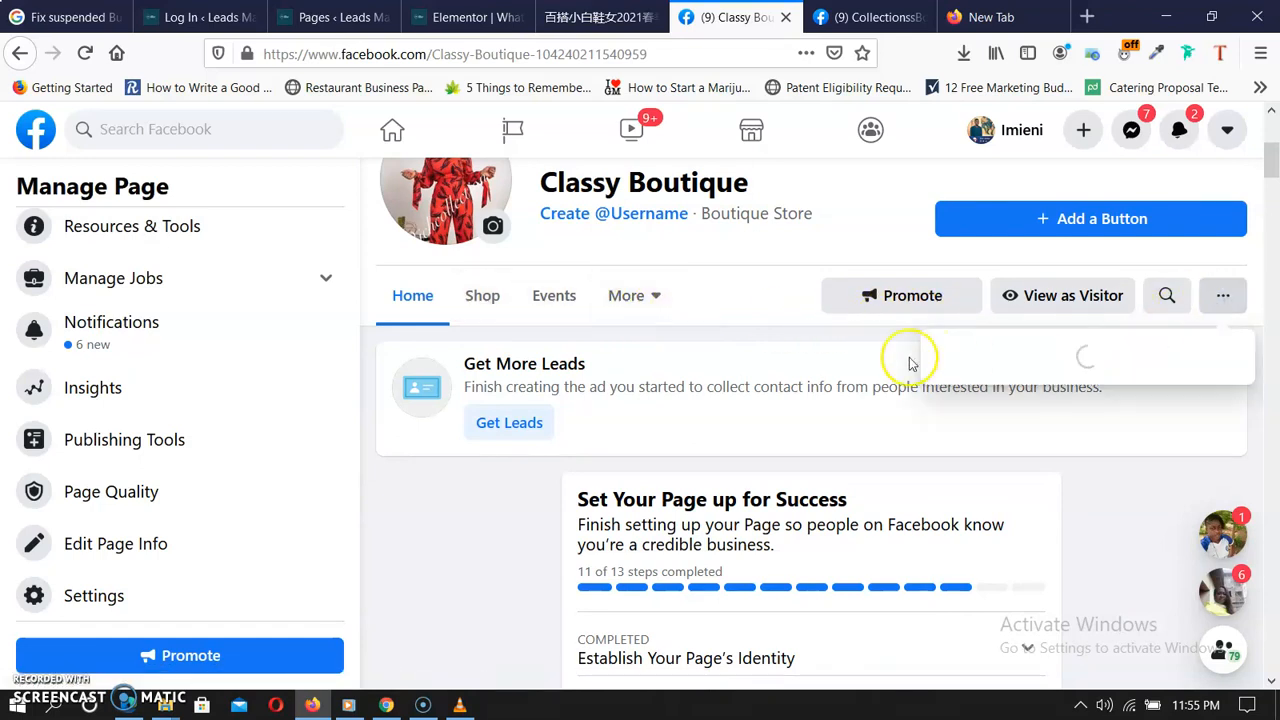
left_click(656, 298)
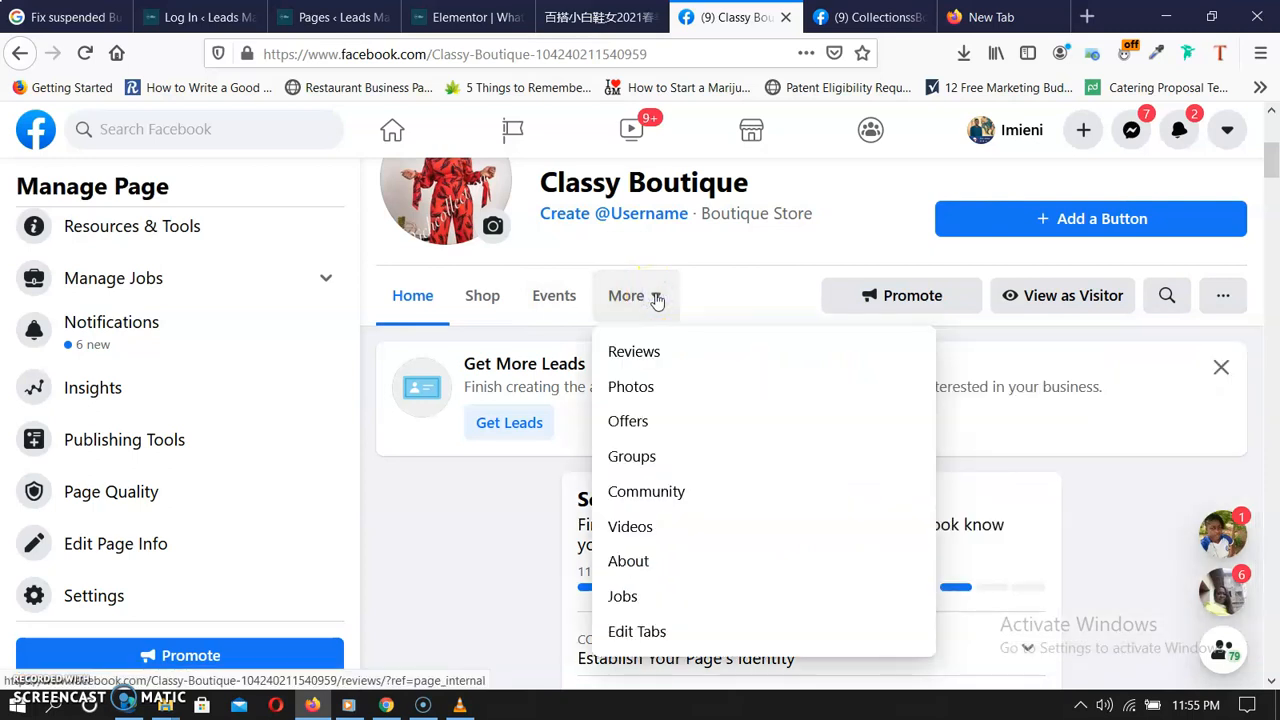
left_click(645, 308)
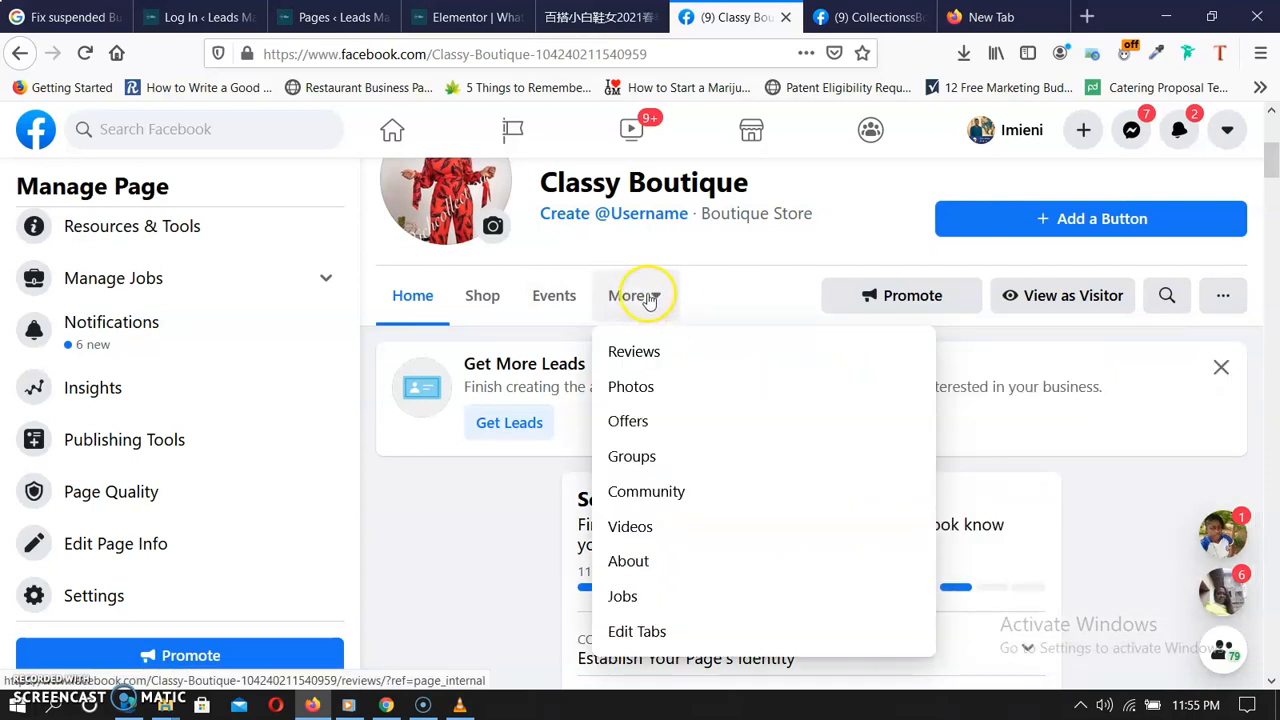
left_click(645, 634)
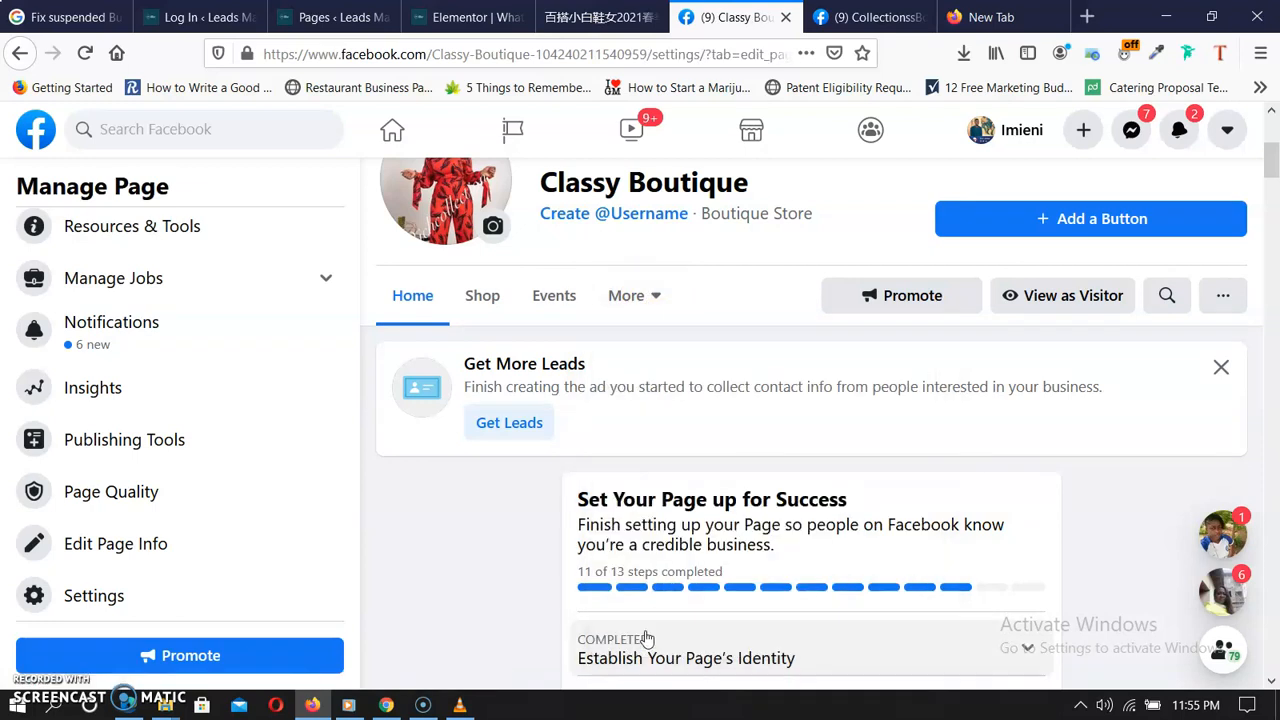
left_click(644, 614)
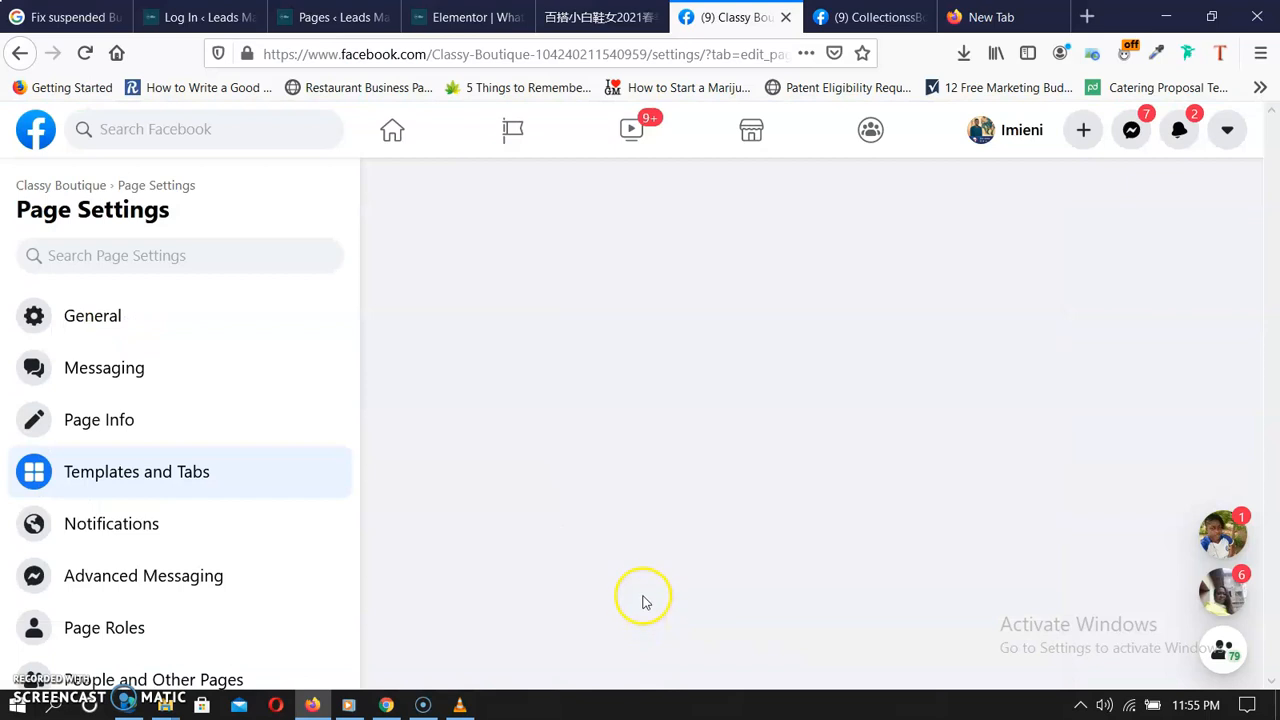
Examine which tabs are switched on or off in Classy Boutique's Templates and Tabs settings, including Shop, Services and Live
scroll(677, 480, "down", 2)
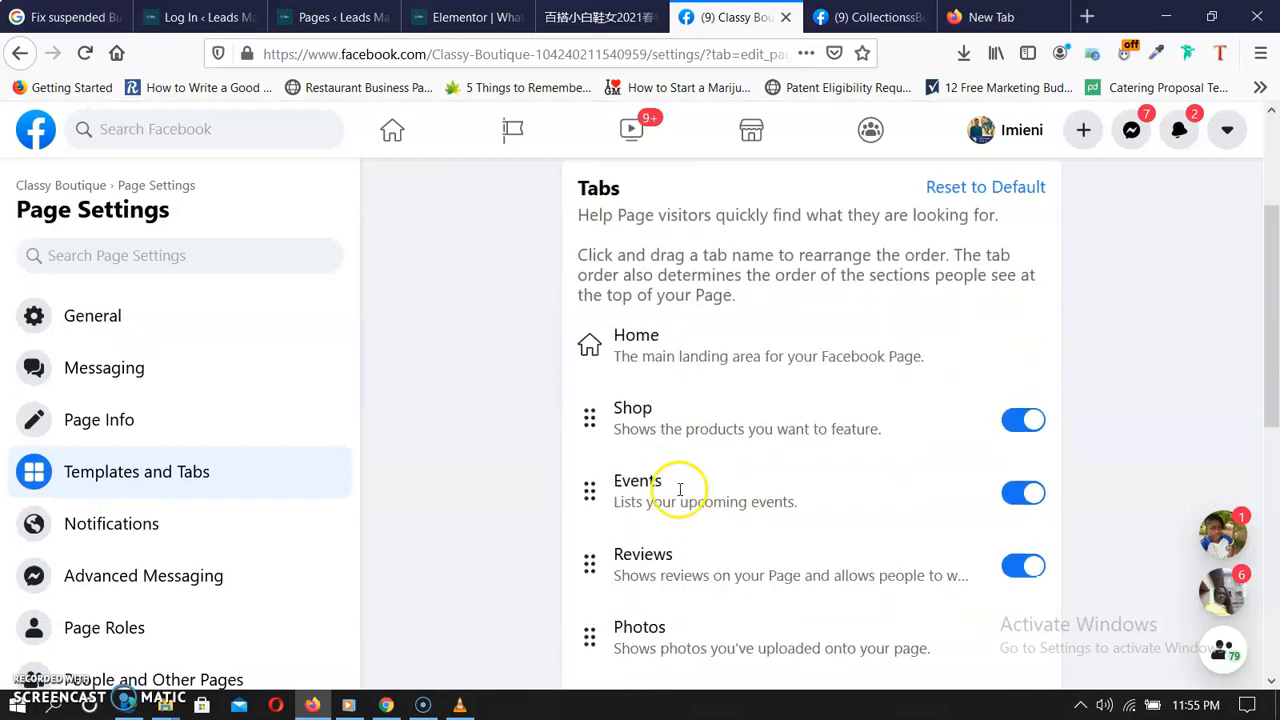
scroll(680, 489, "down", 6)
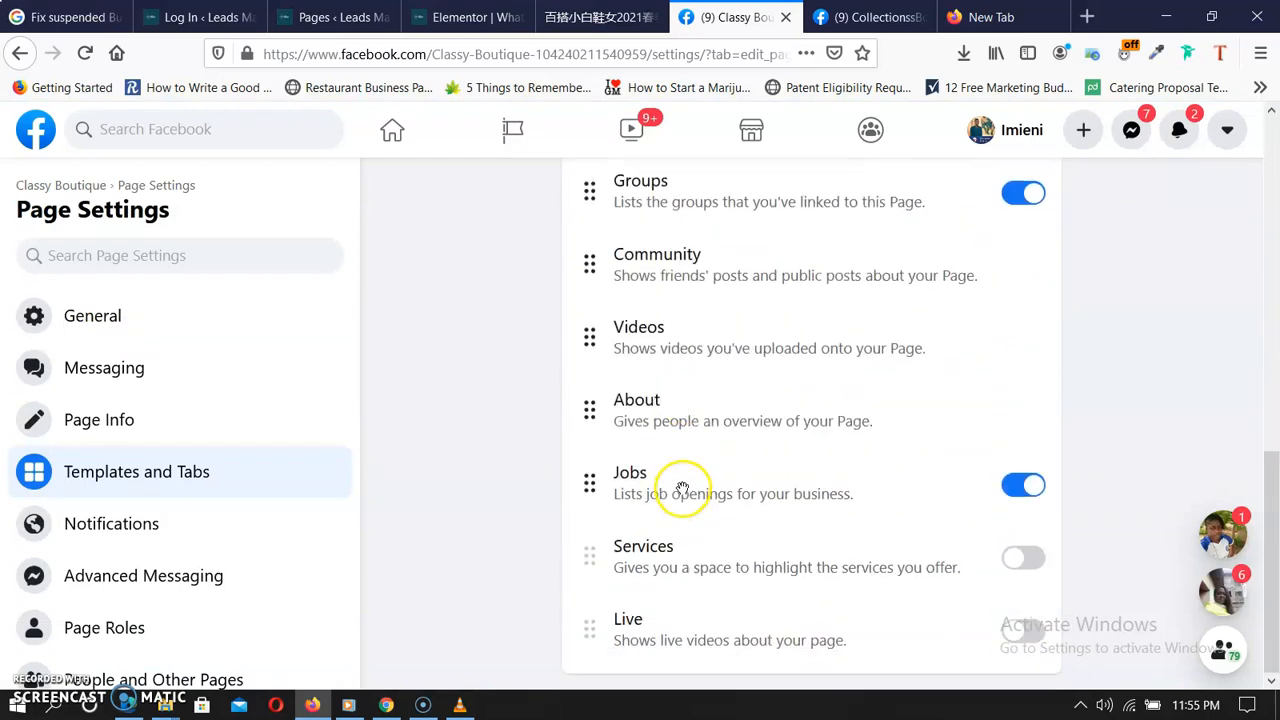
scroll(694, 515, "up", 7)
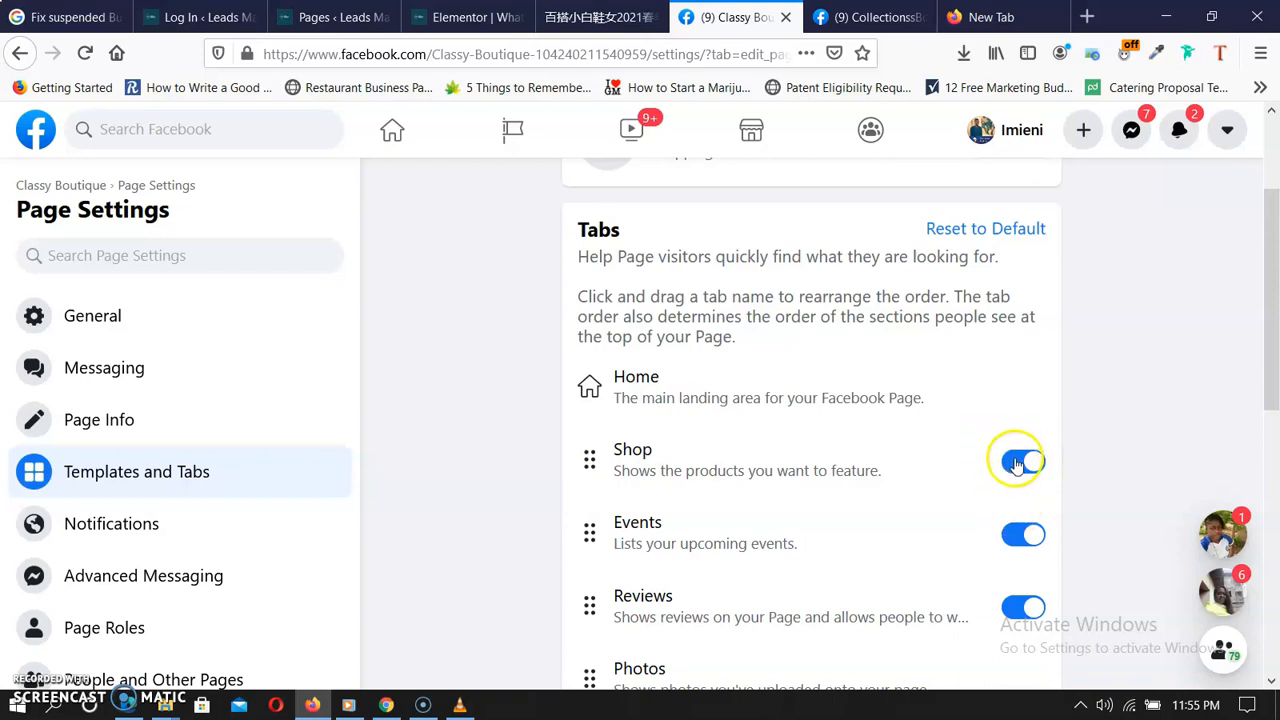
scroll(763, 453, "down", 5)
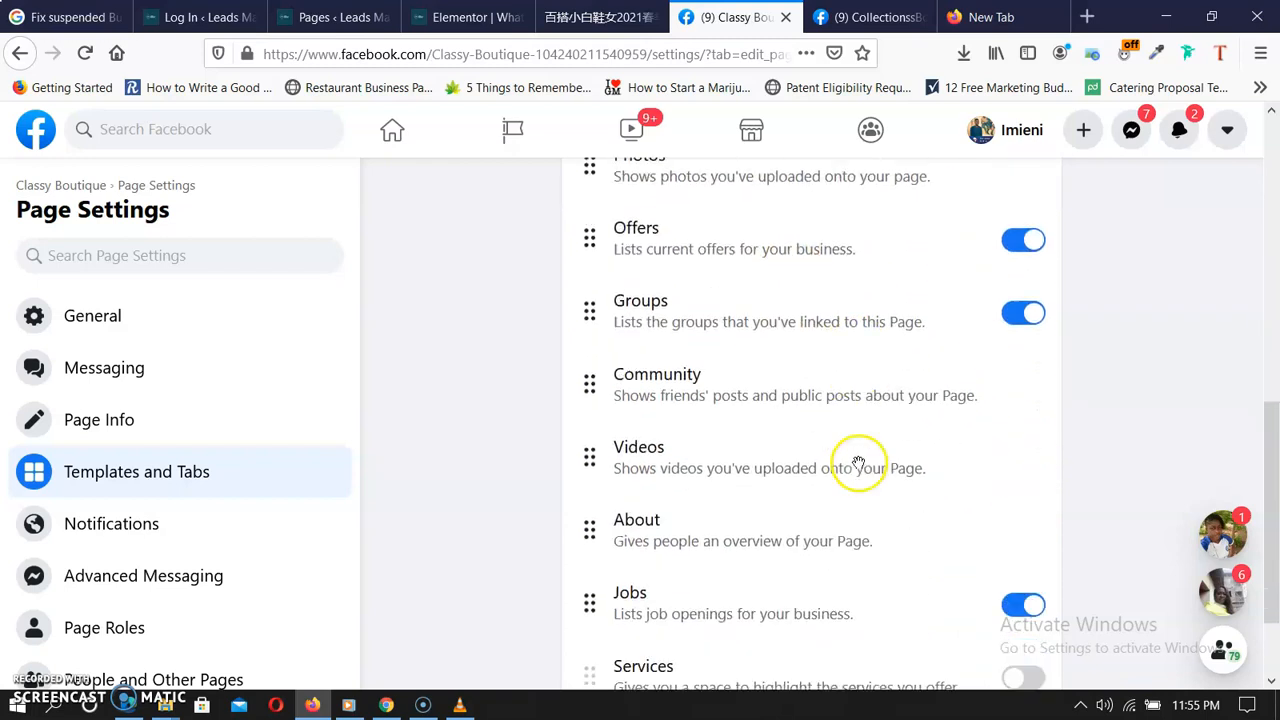
scroll(1014, 632, "down", 2)
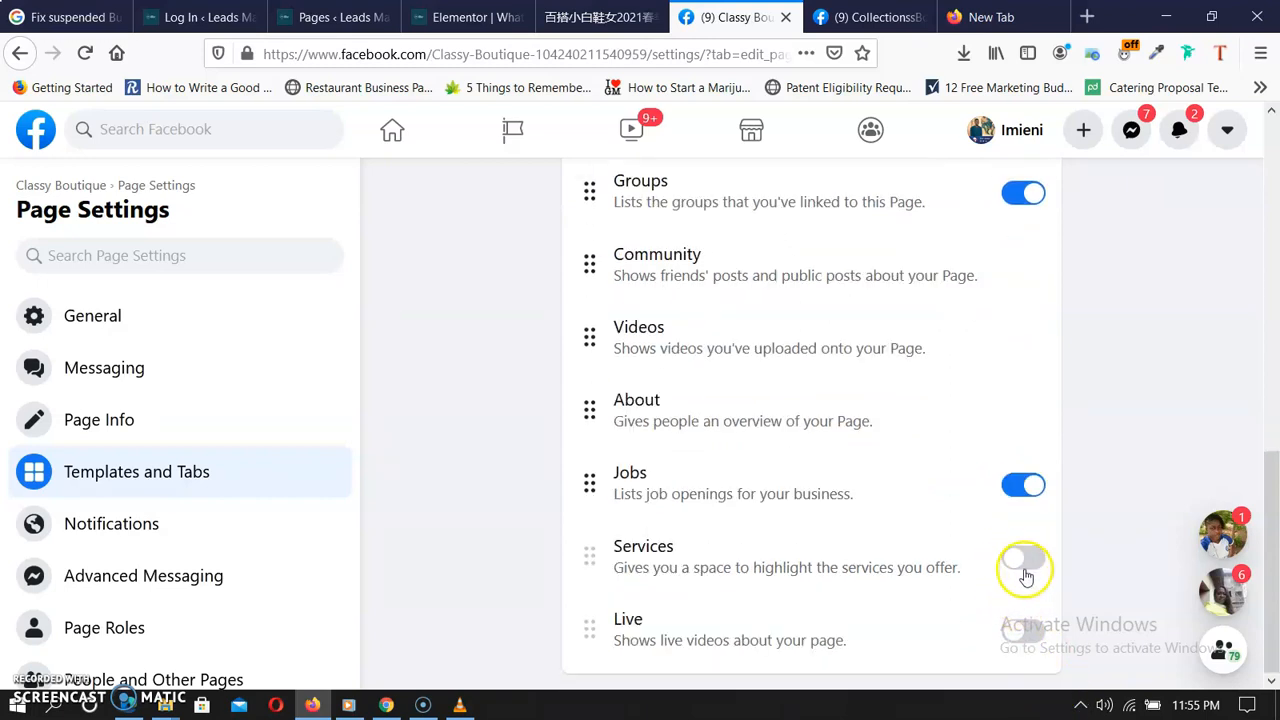
scroll(951, 505, "up", 5)
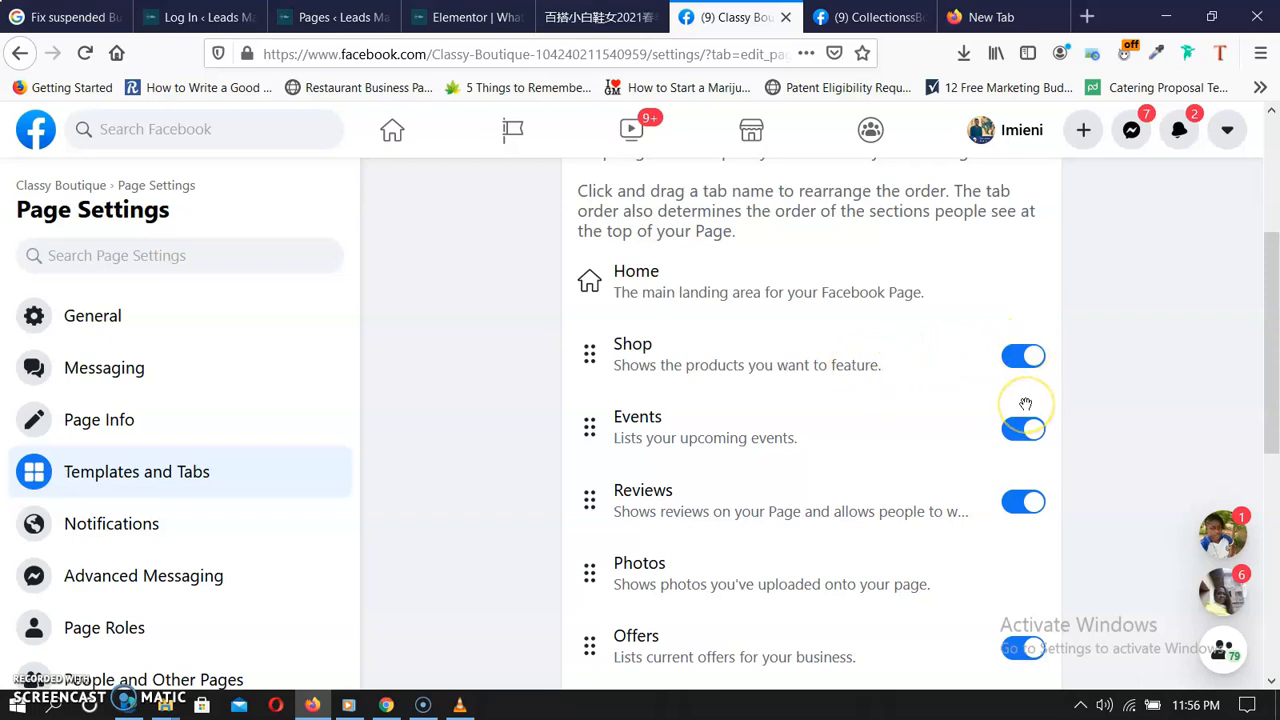
Return from the tab settings to Classy Boutique's page and compare it with CollectionssBoutique's Shop section
left_click(1079, 381)
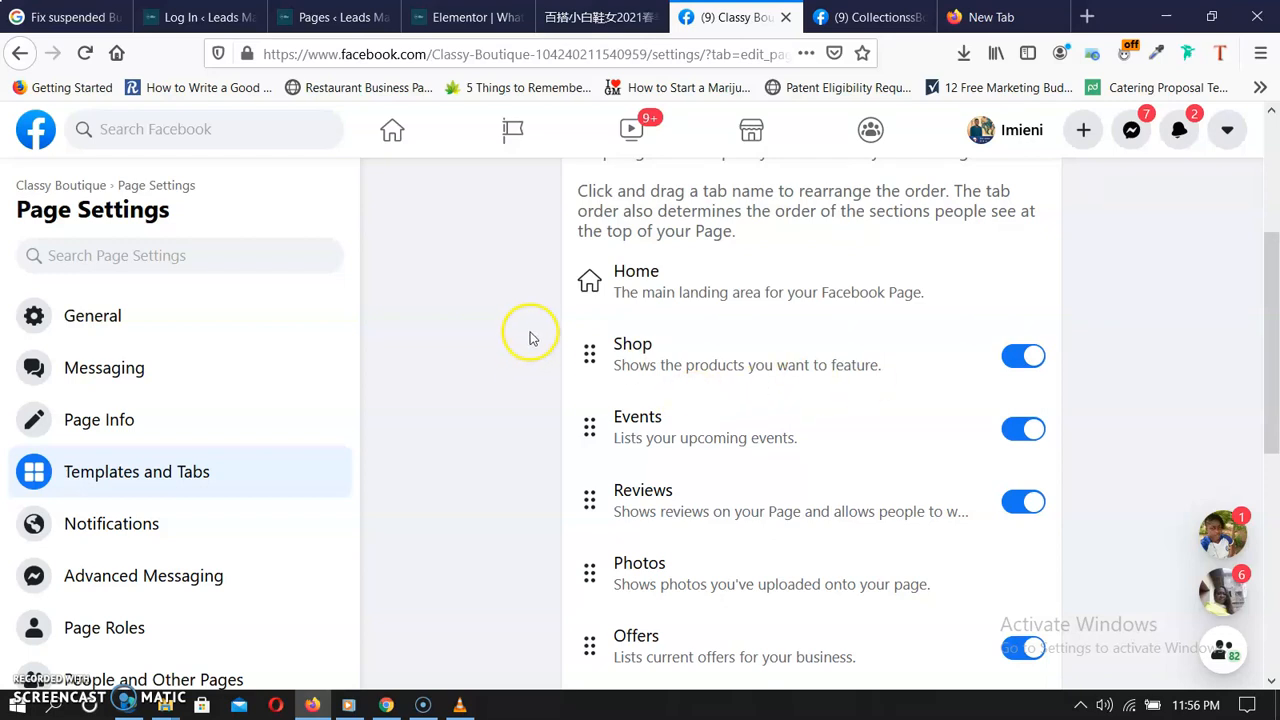
scroll(529, 334, "up", 3)
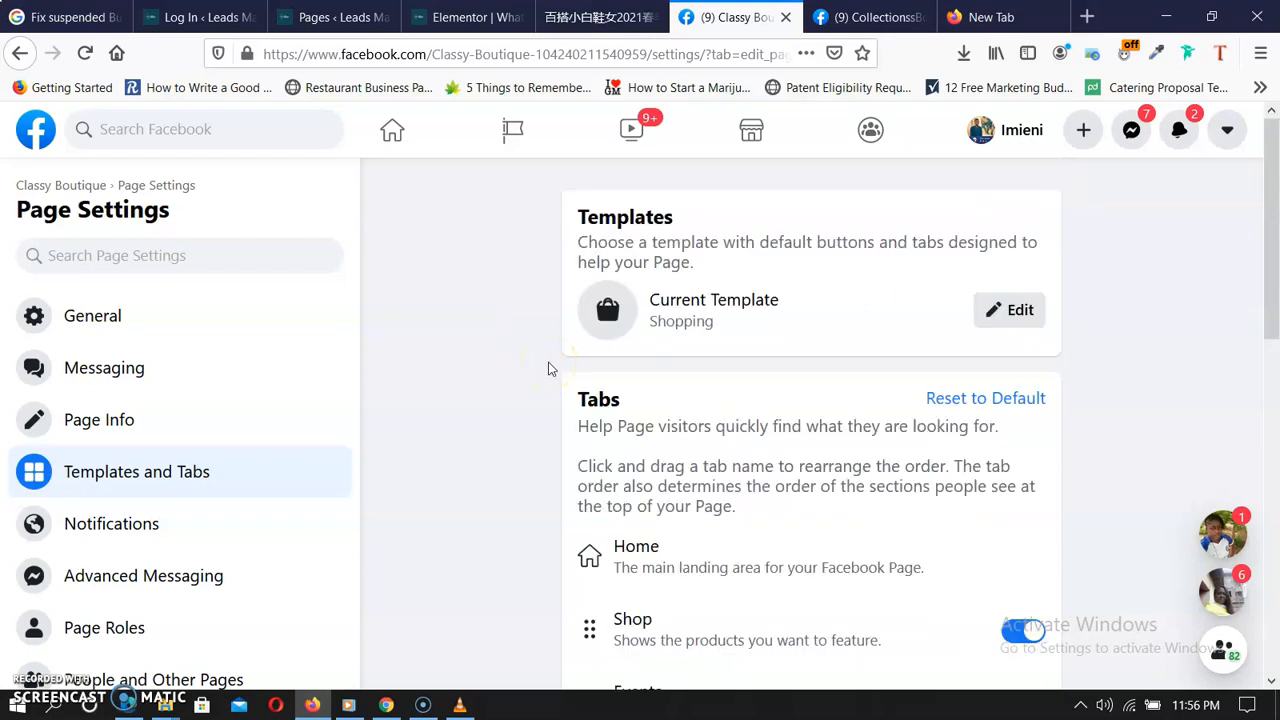
left_click(19, 54)
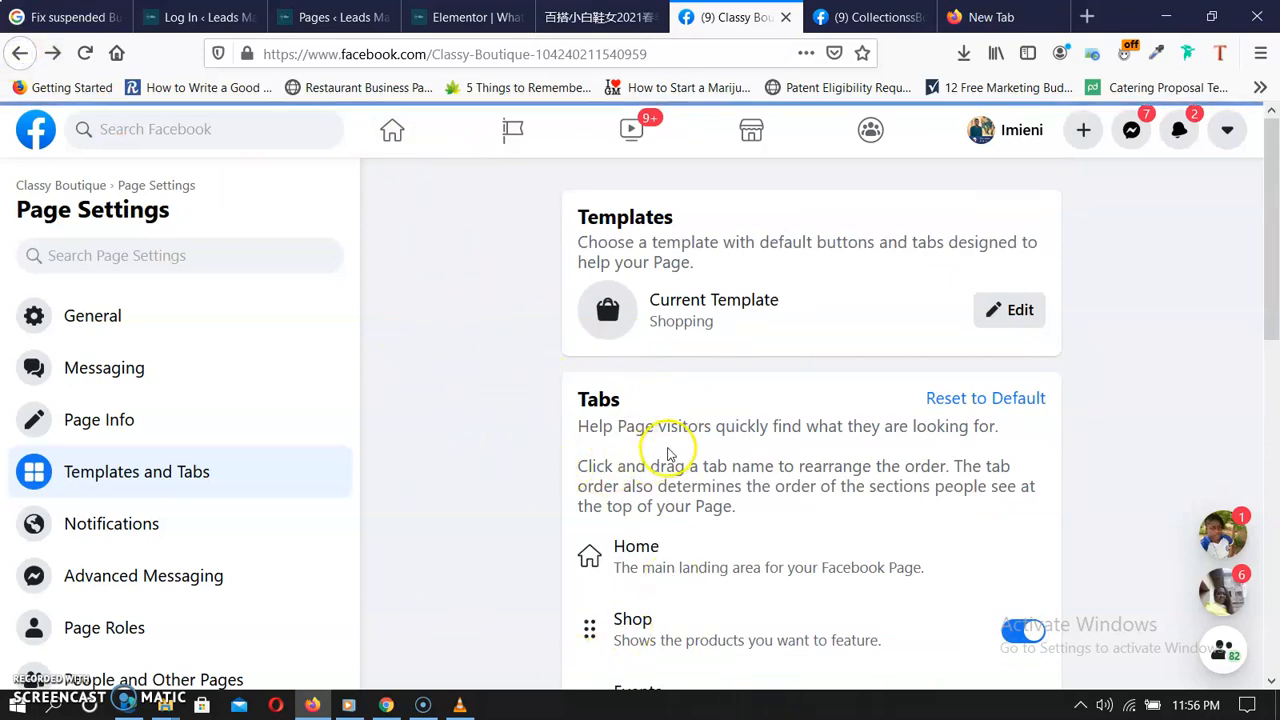
scroll(553, 526, "down", 3)
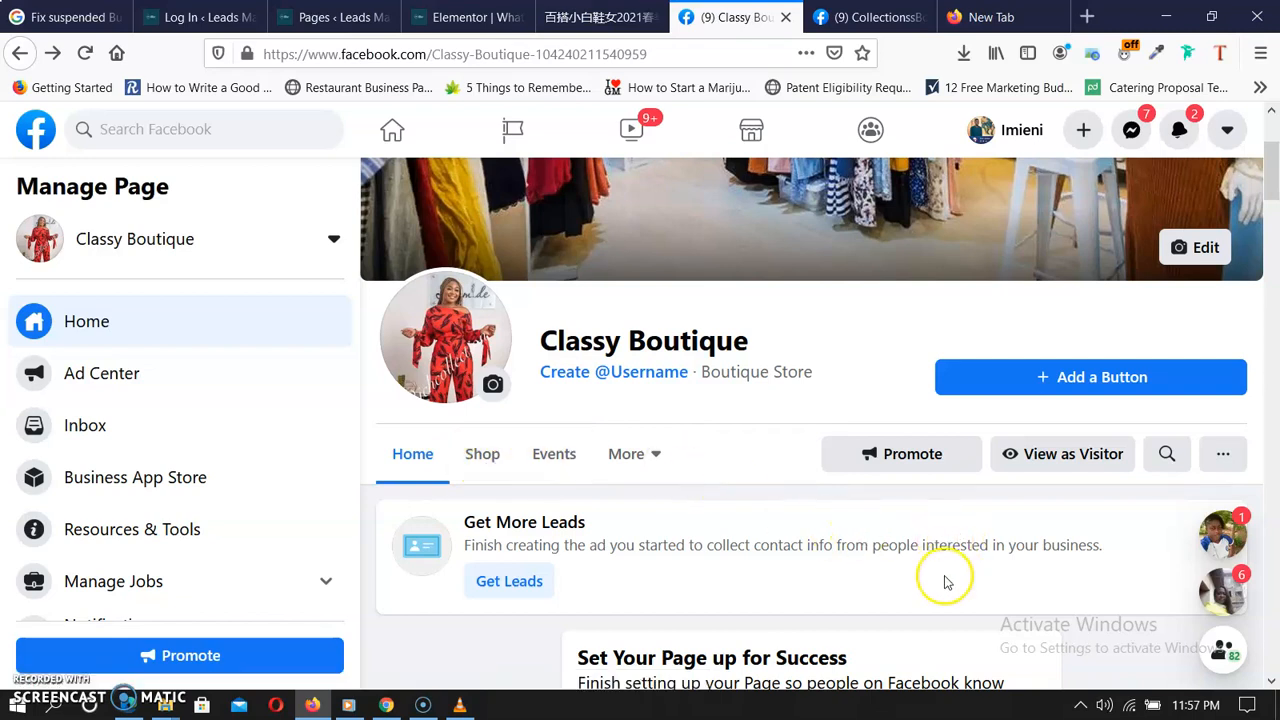
left_click(835, 17)
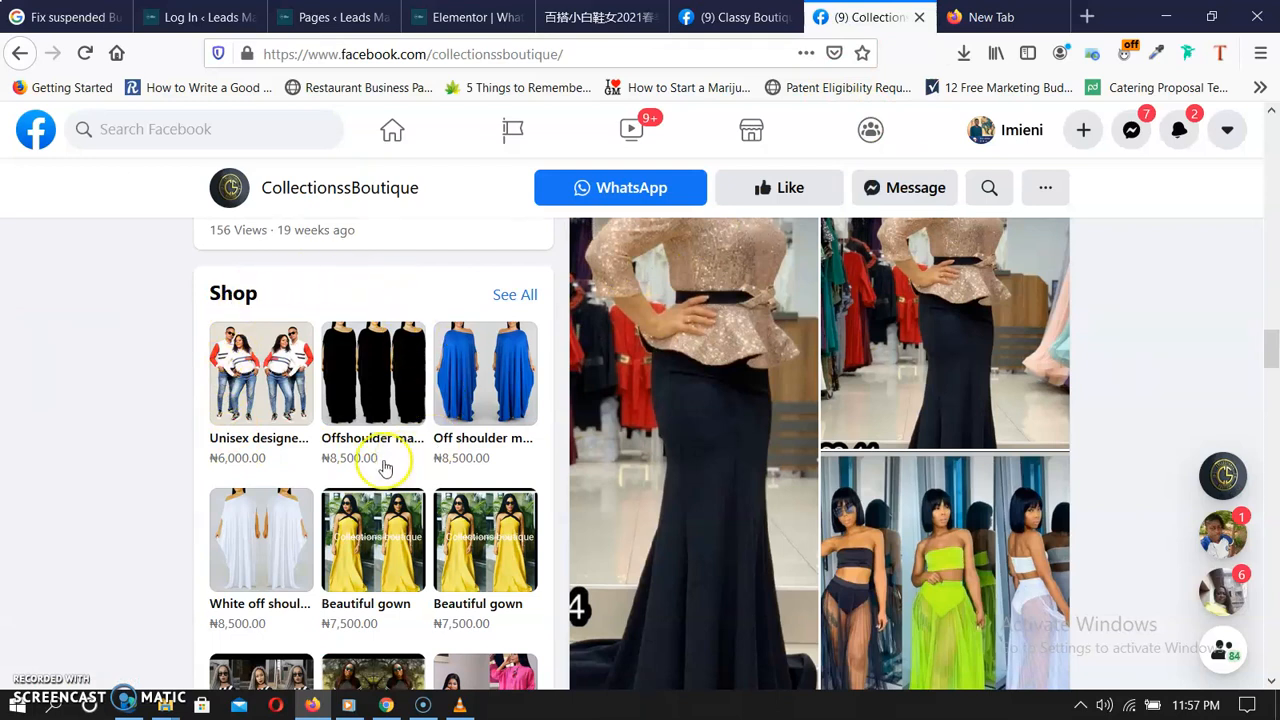
left_click(752, 18)
Open Classy Boutique's Shop section and find its option for adding products
left_click(482, 455)
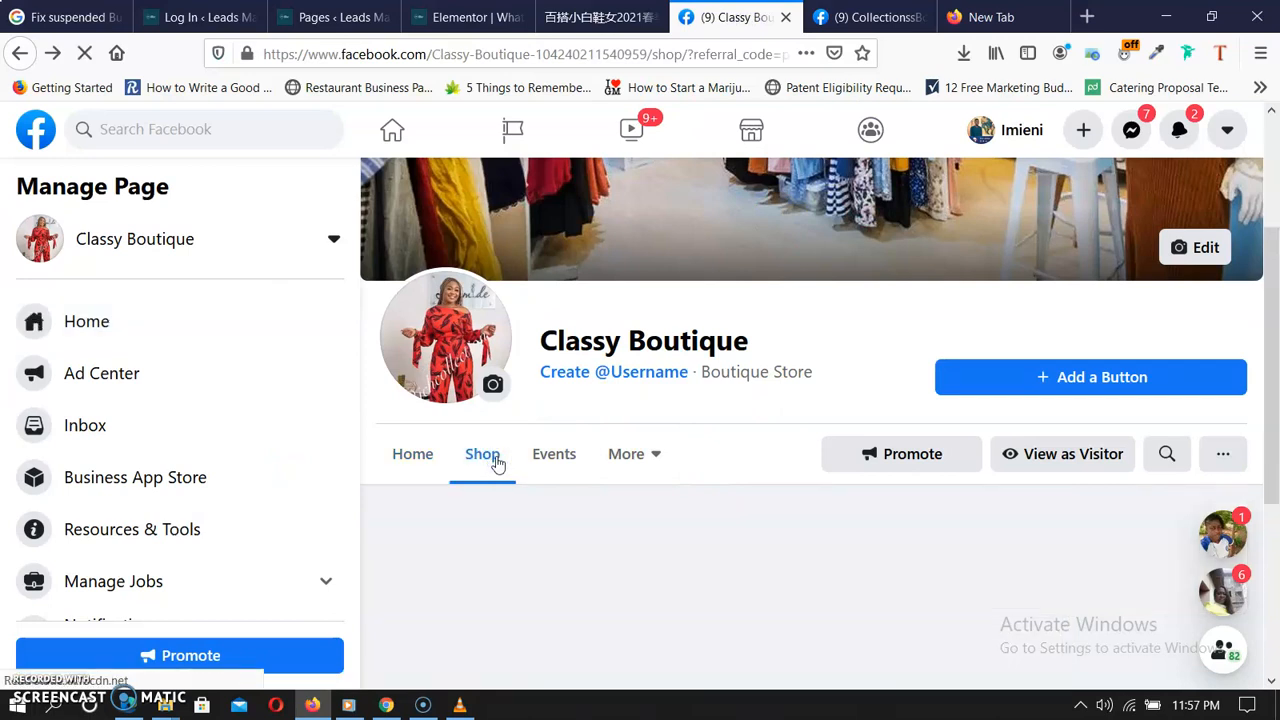
scroll(654, 510, "down", 1)
scroll(654, 510, "down", 3)
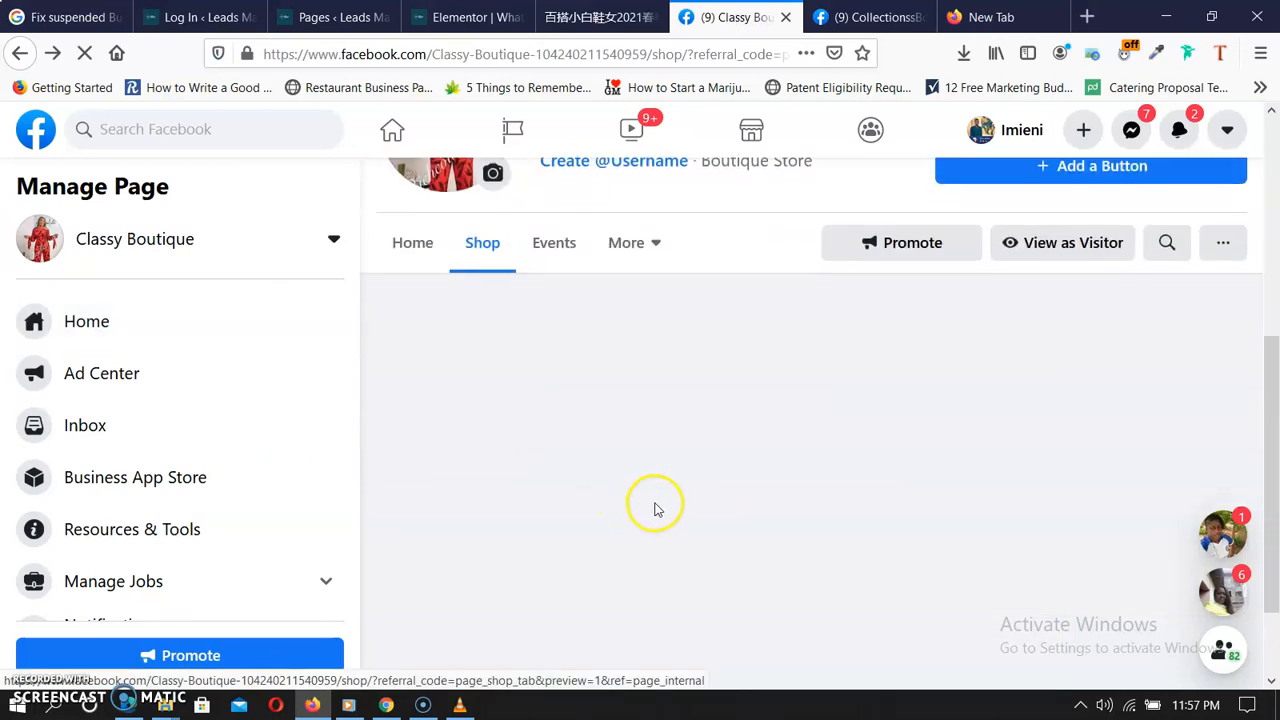
scroll(662, 510, "down", 1)
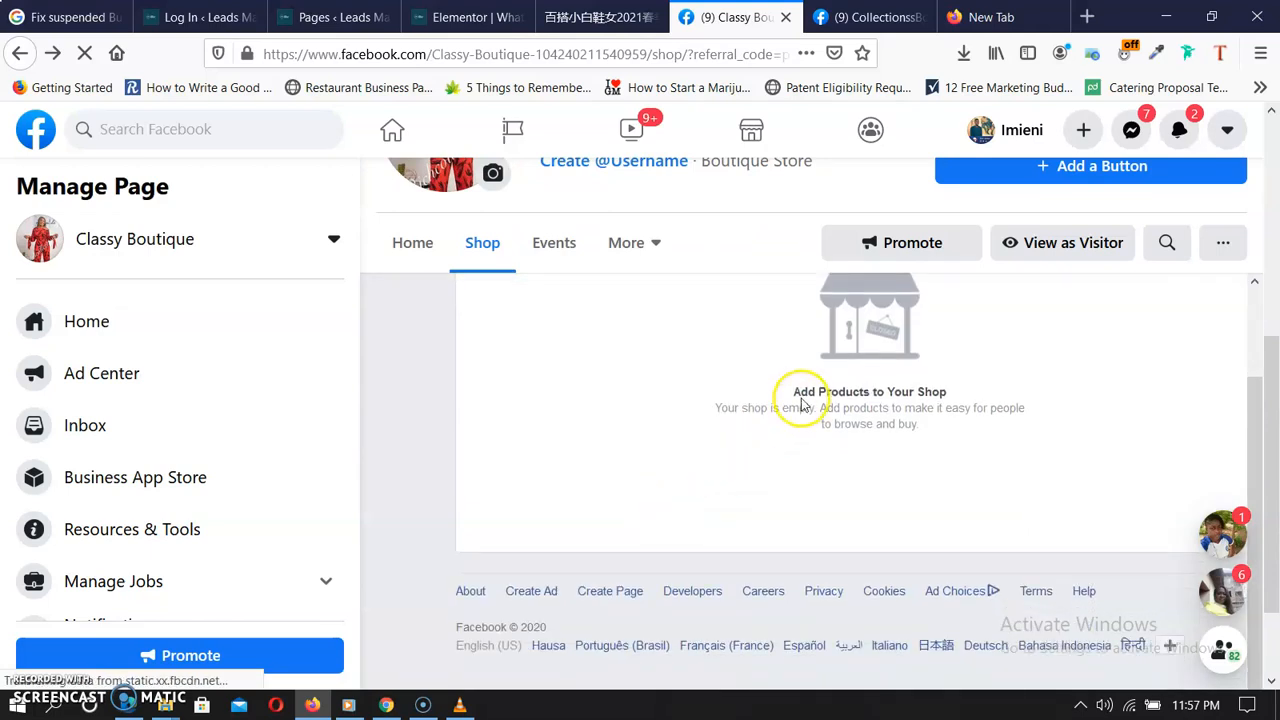
Start setting up the shop section by adding products and agree to the Merchant Terms and Policies
left_click(927, 397)
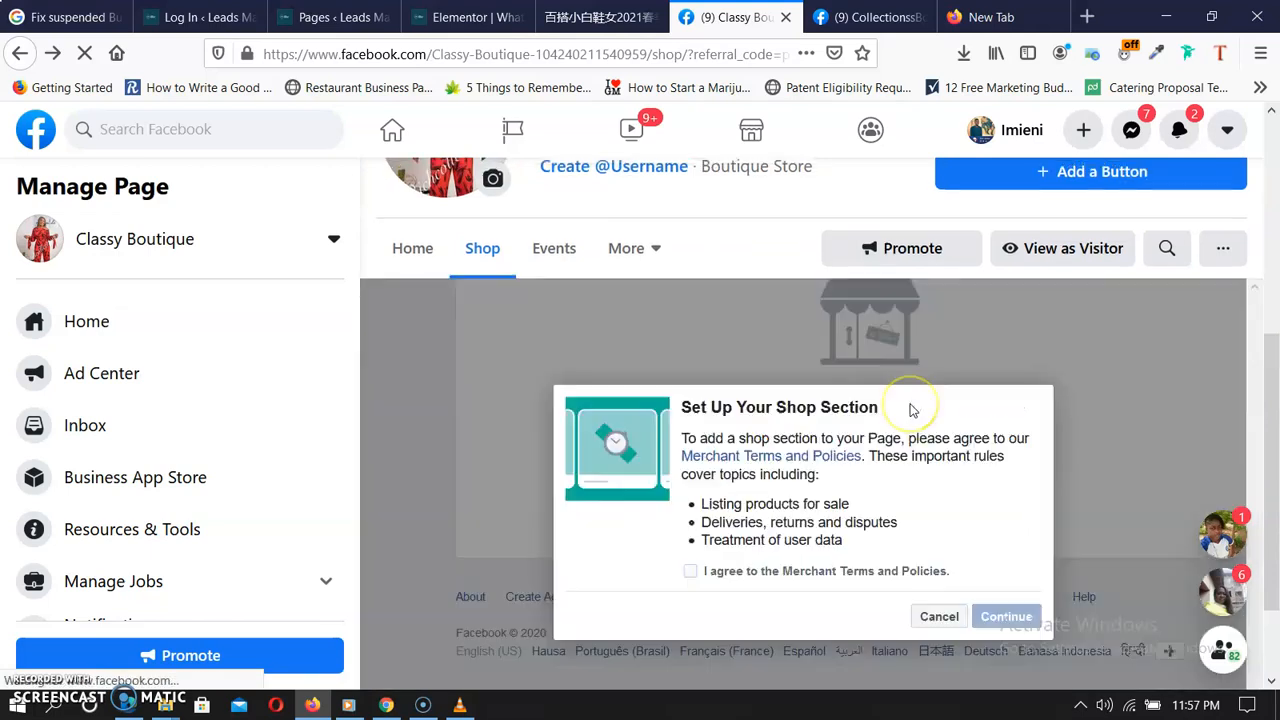
scroll(909, 402, "down", 3)
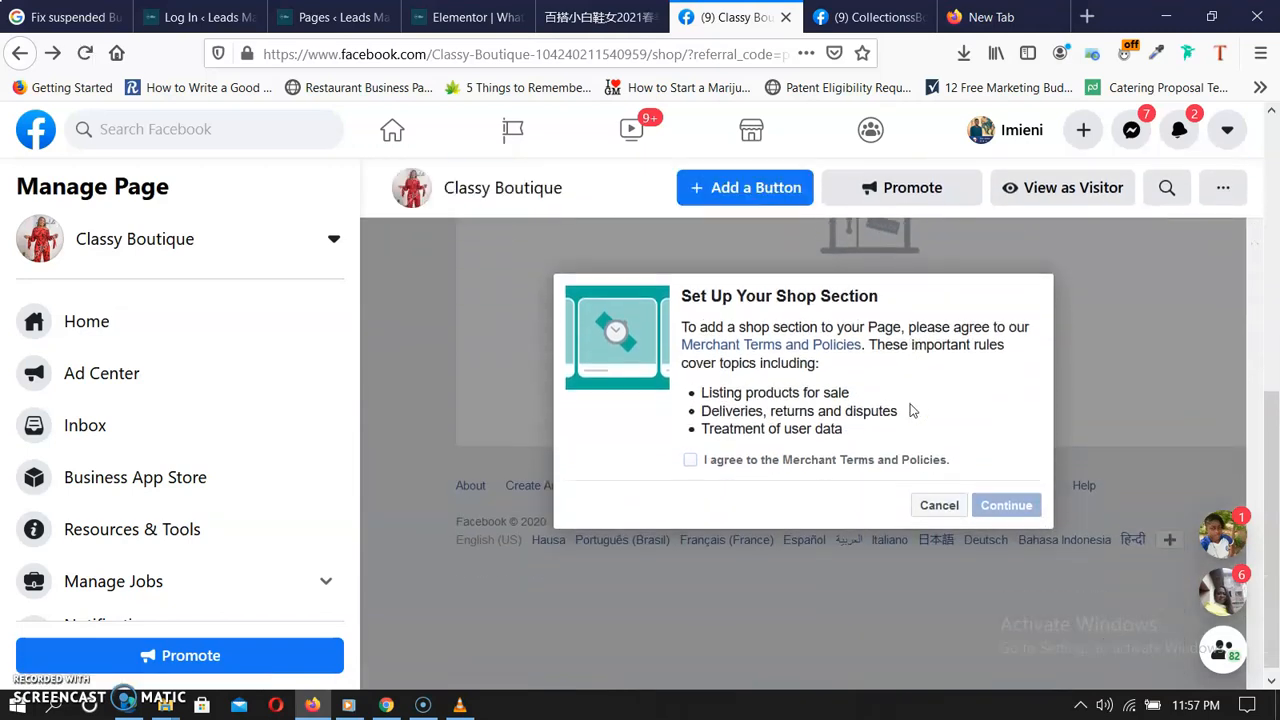
left_click(691, 461)
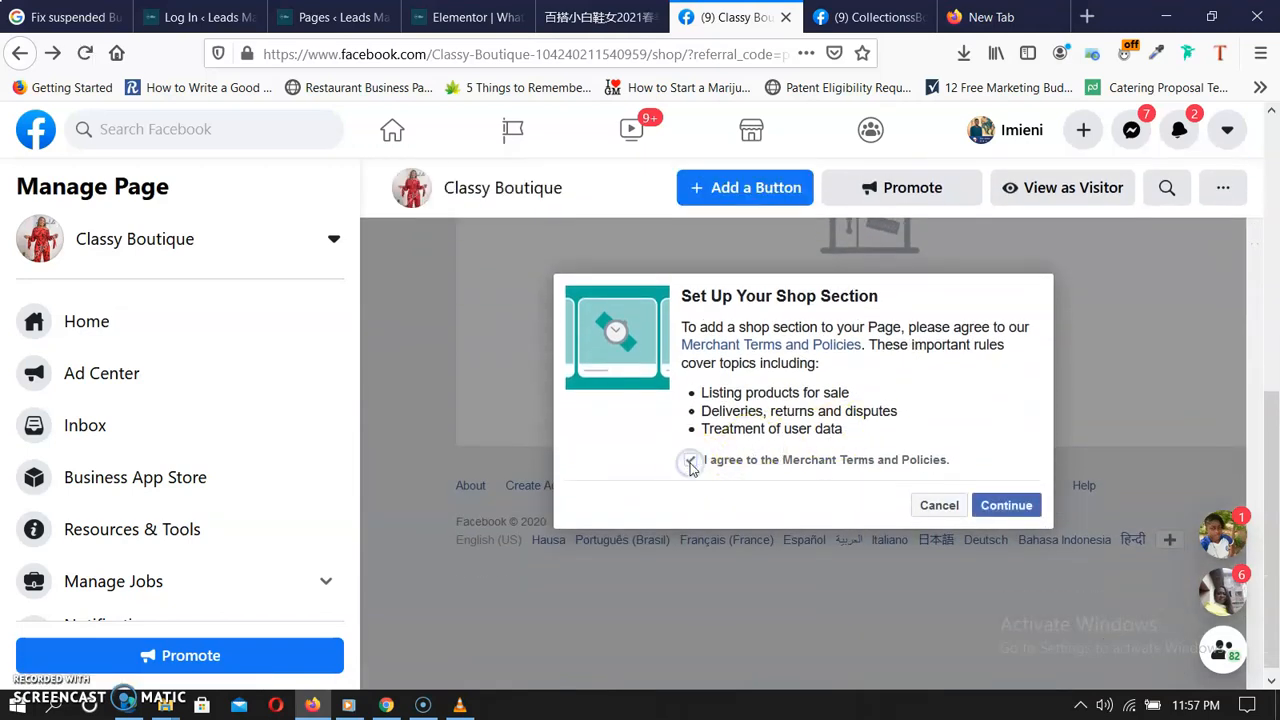
left_click(1004, 508)
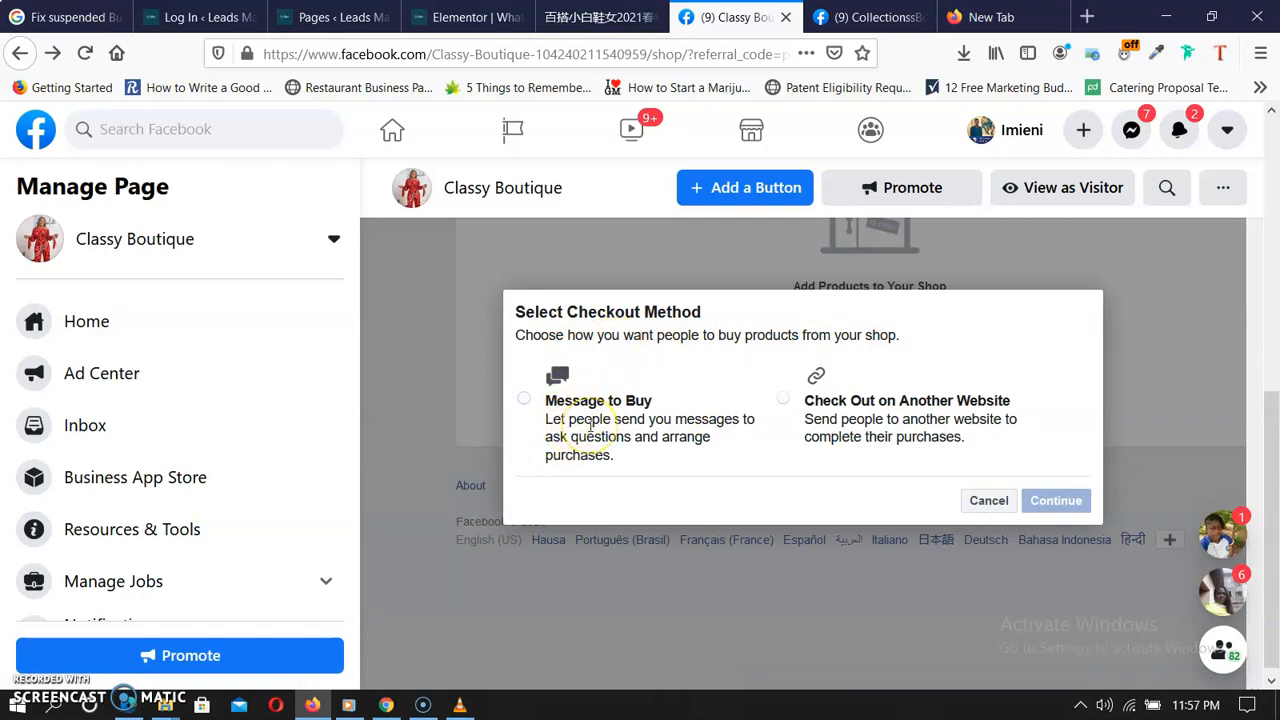
Choose Message to Buy as the checkout method and save the shop with Nigerian Naira as its currency
left_click(784, 400)
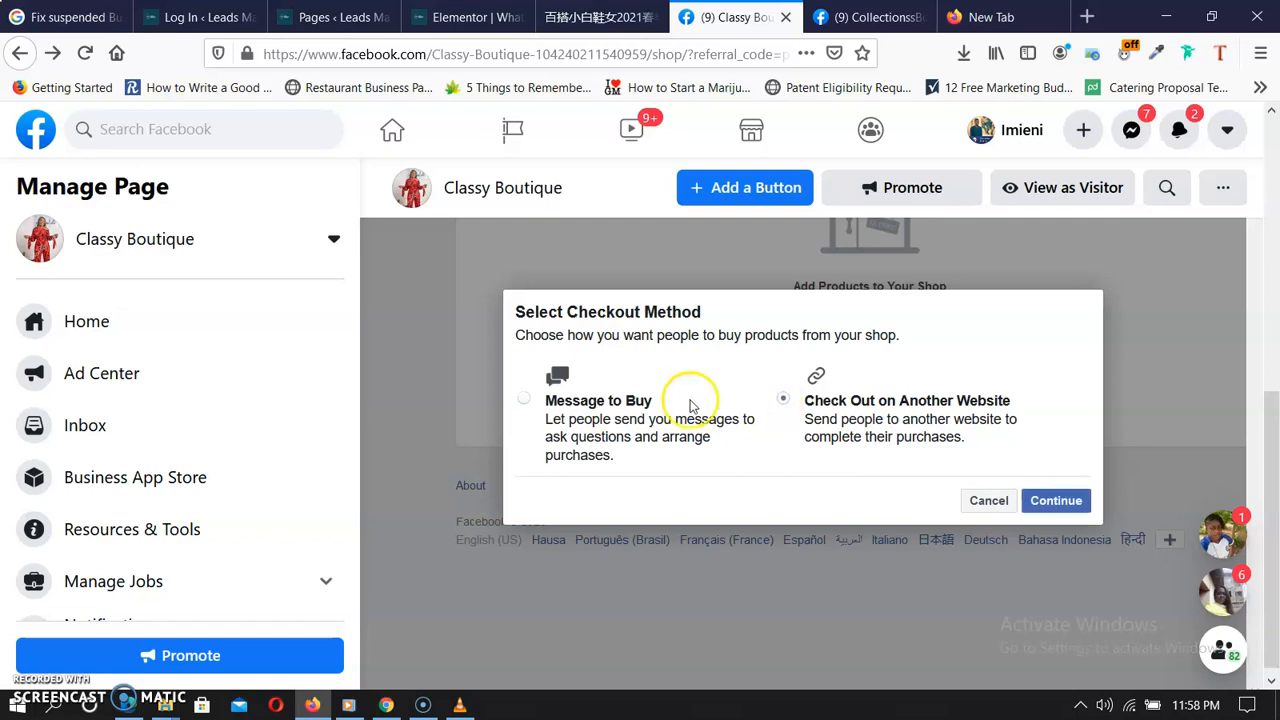
left_click(522, 402)
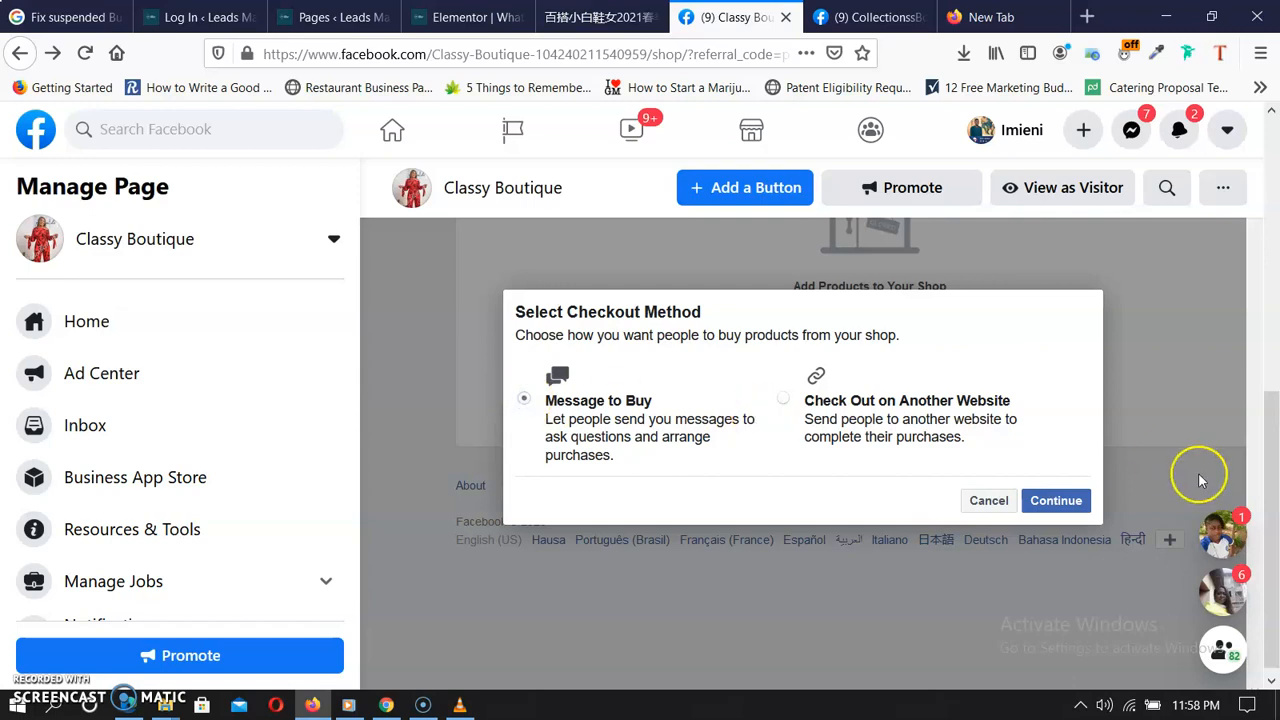
left_click(1053, 503)
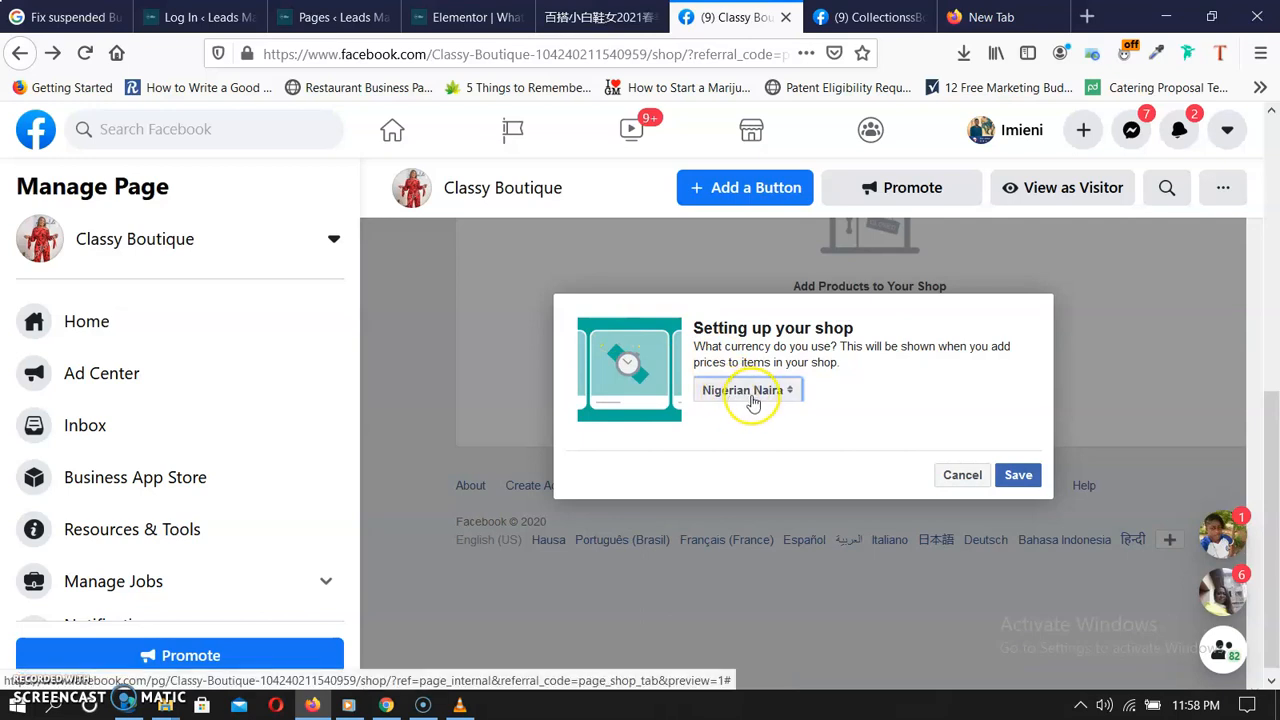
left_click(1016, 477)
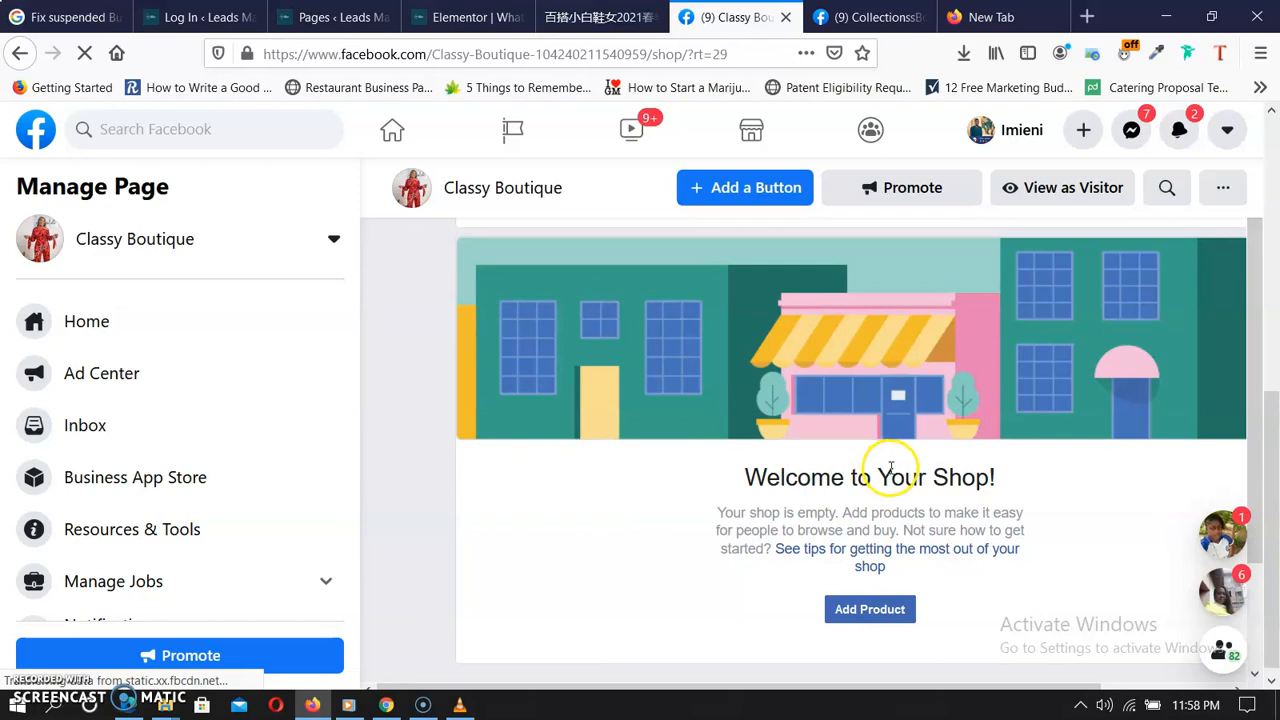
scroll(892, 476, "down", 2)
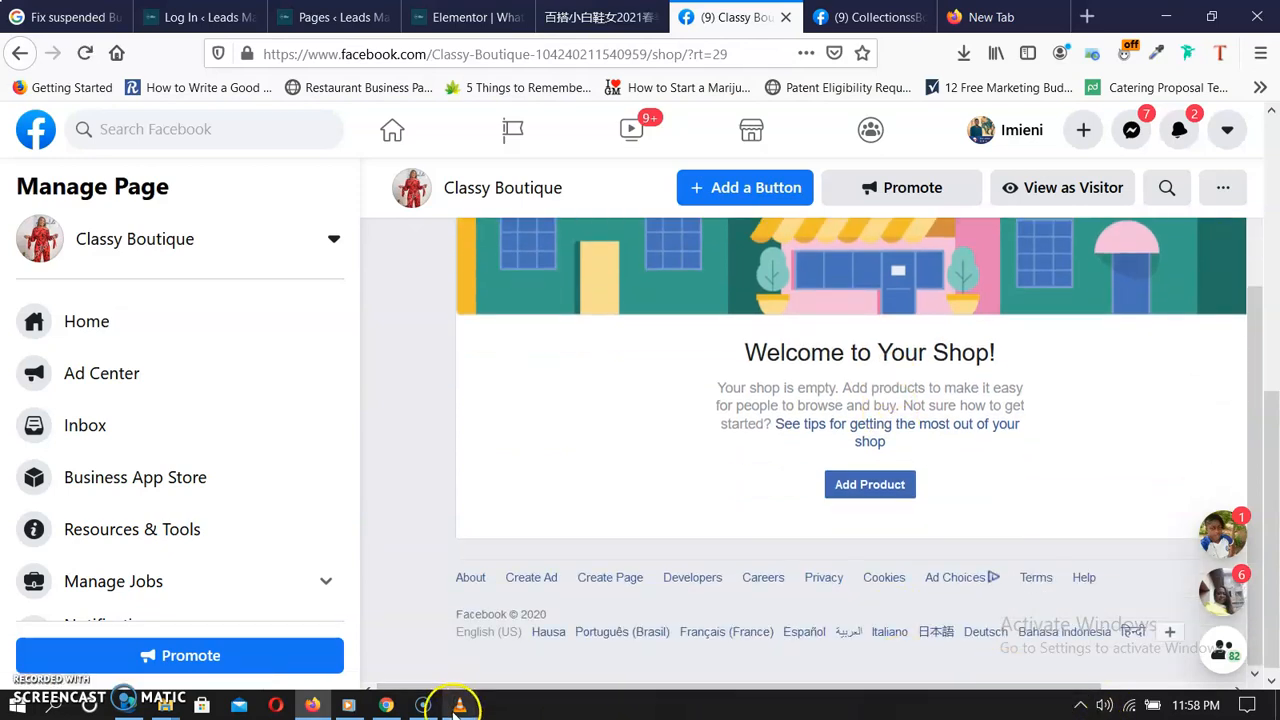
Switch to Windows Media Player, lower the music volume slightly and minimize the player
left_click(348, 705)
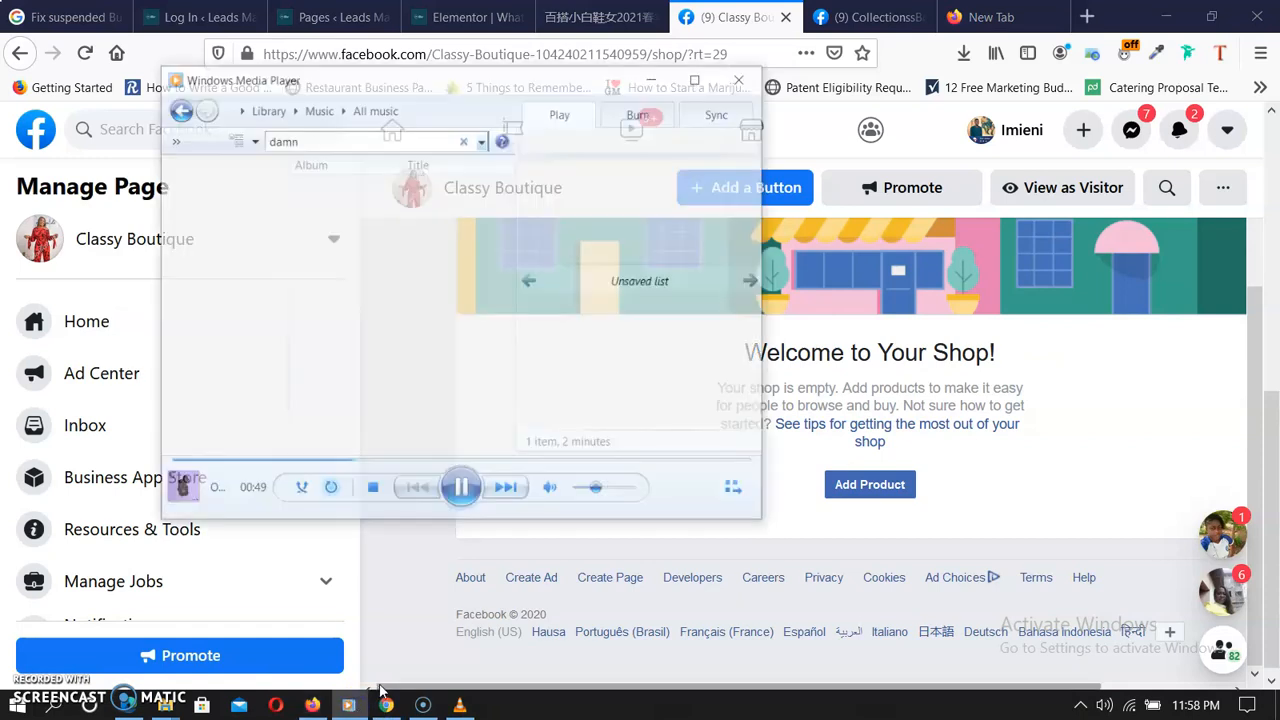
left_click(611, 468)
left_click_drag(611, 468, 600, 466)
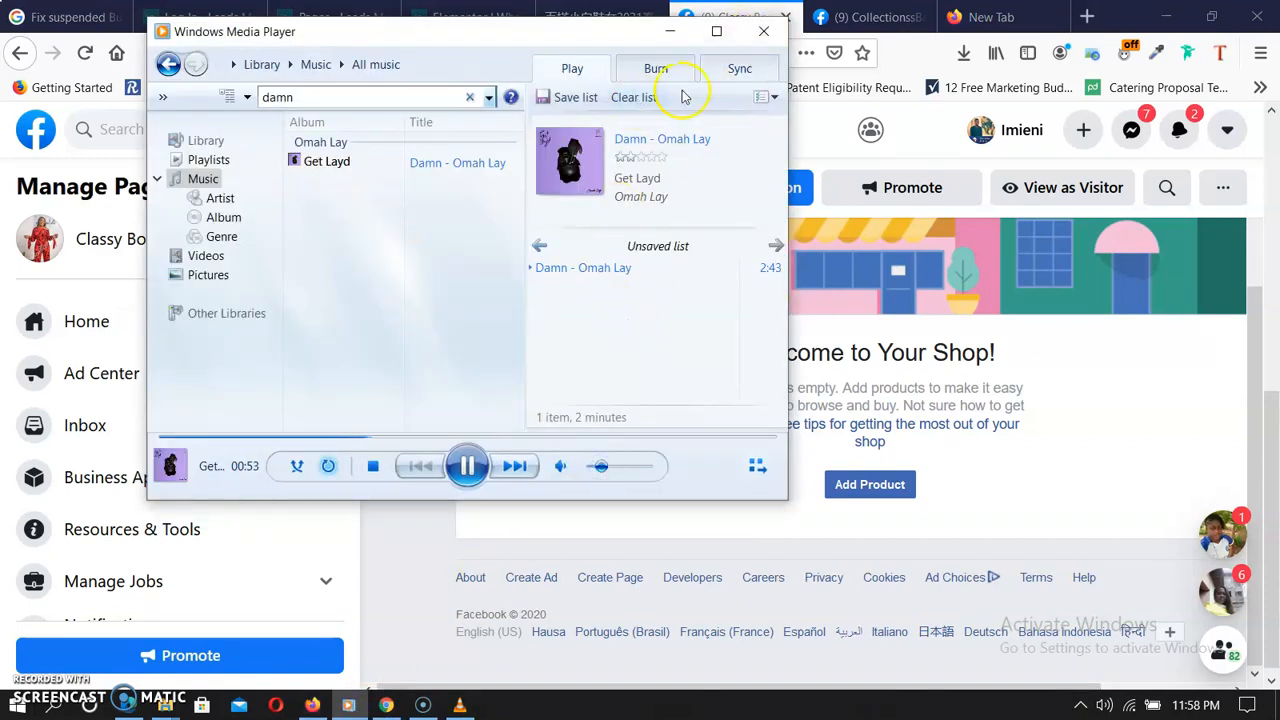
left_click(666, 32)
Start adding a product to the Classy Boutique shop and open its photo selection
left_click(869, 486)
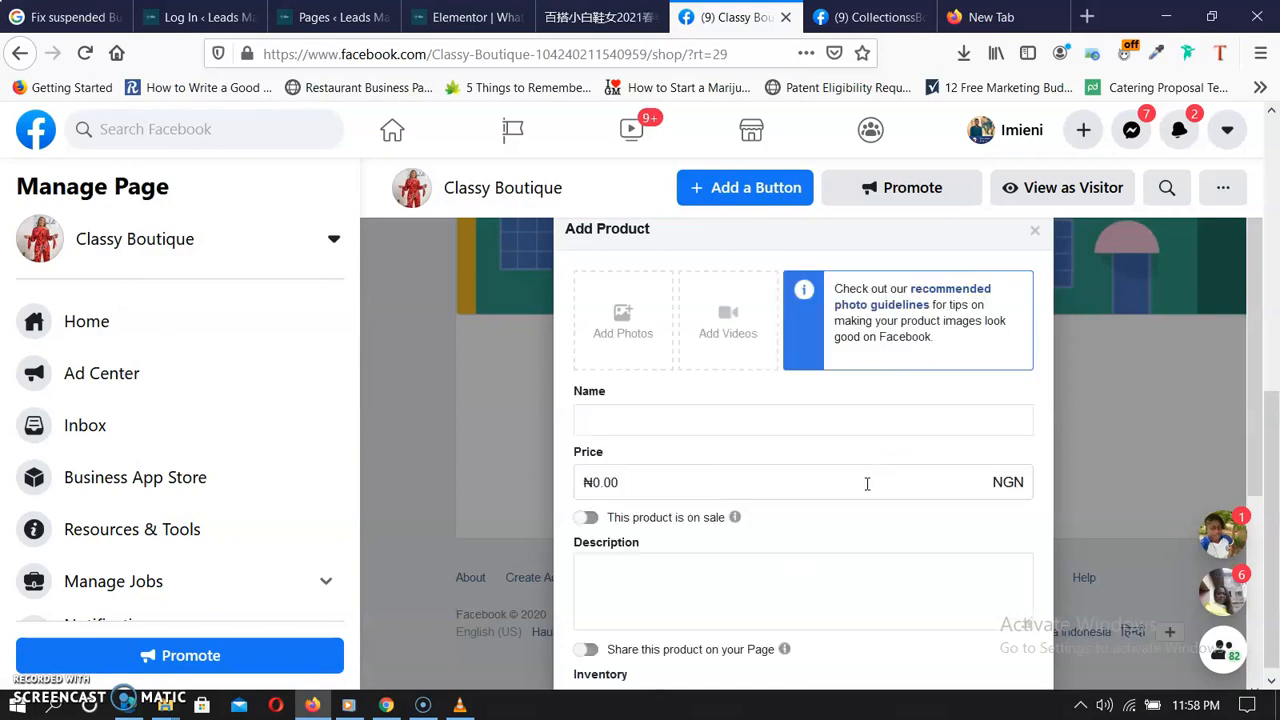
left_click(736, 338)
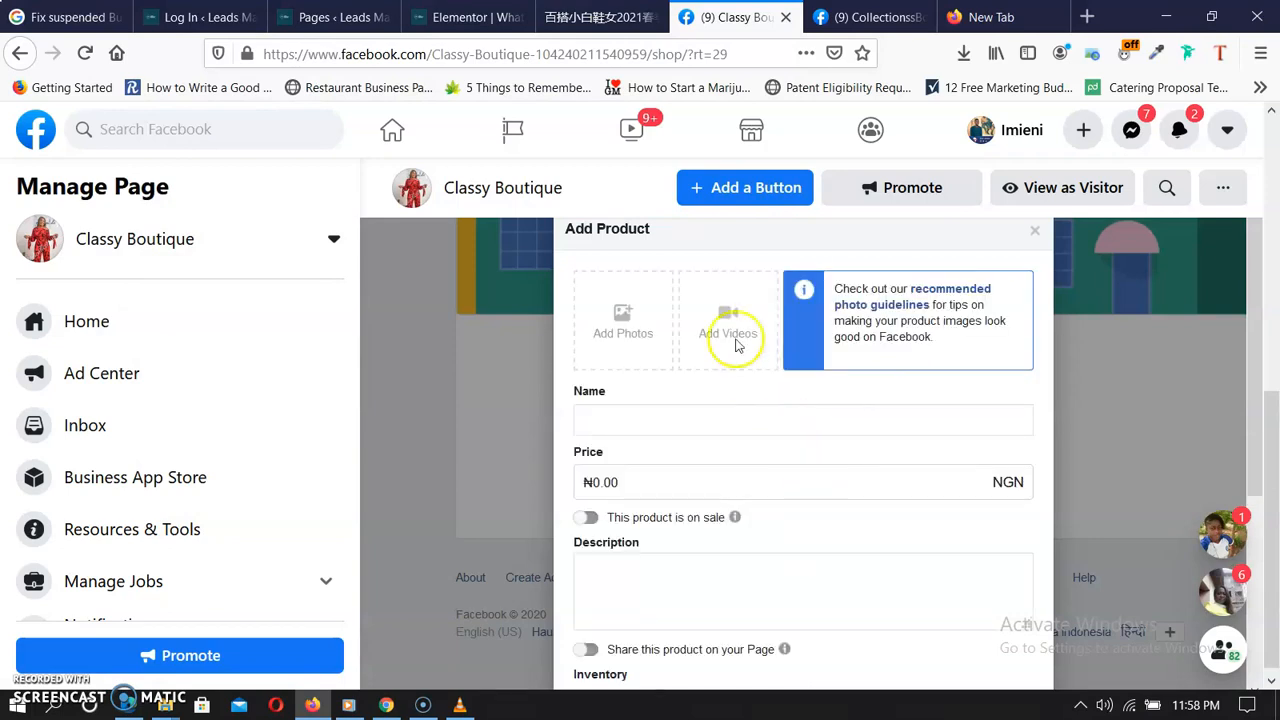
left_click(624, 340)
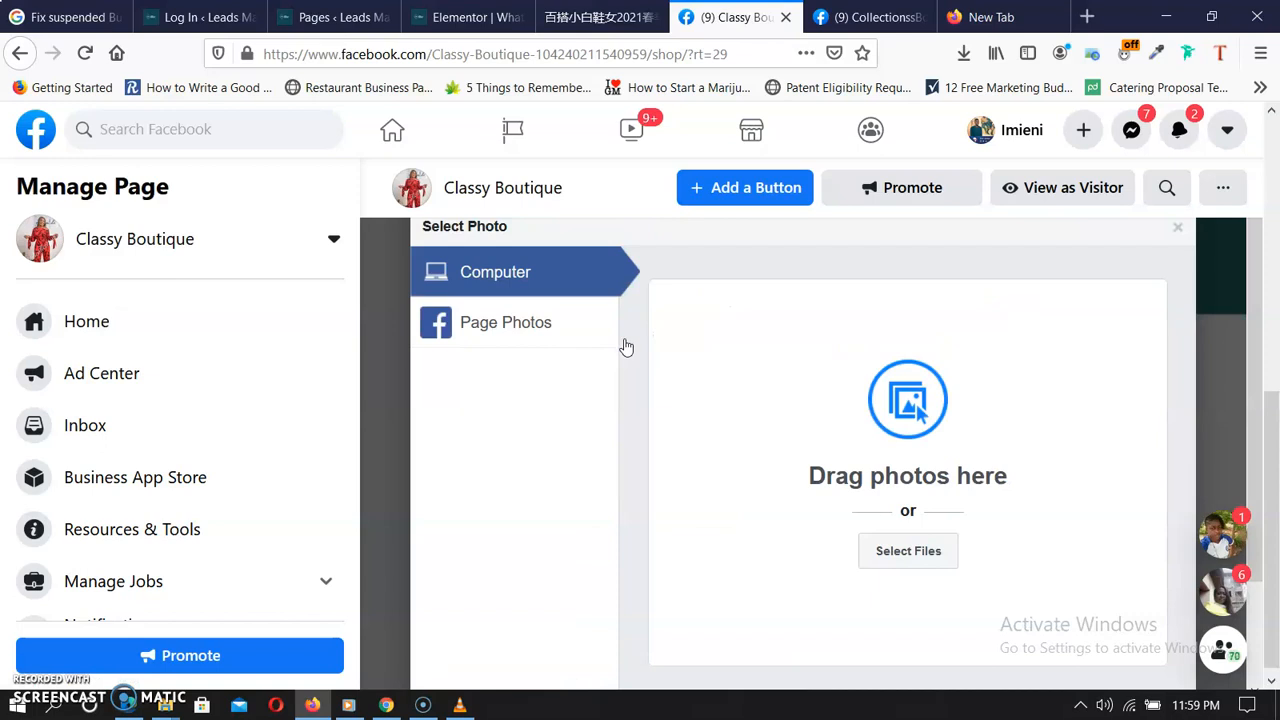
Choose to upload from the computer and browse the Downloads folder for a product photo
left_click(900, 552)
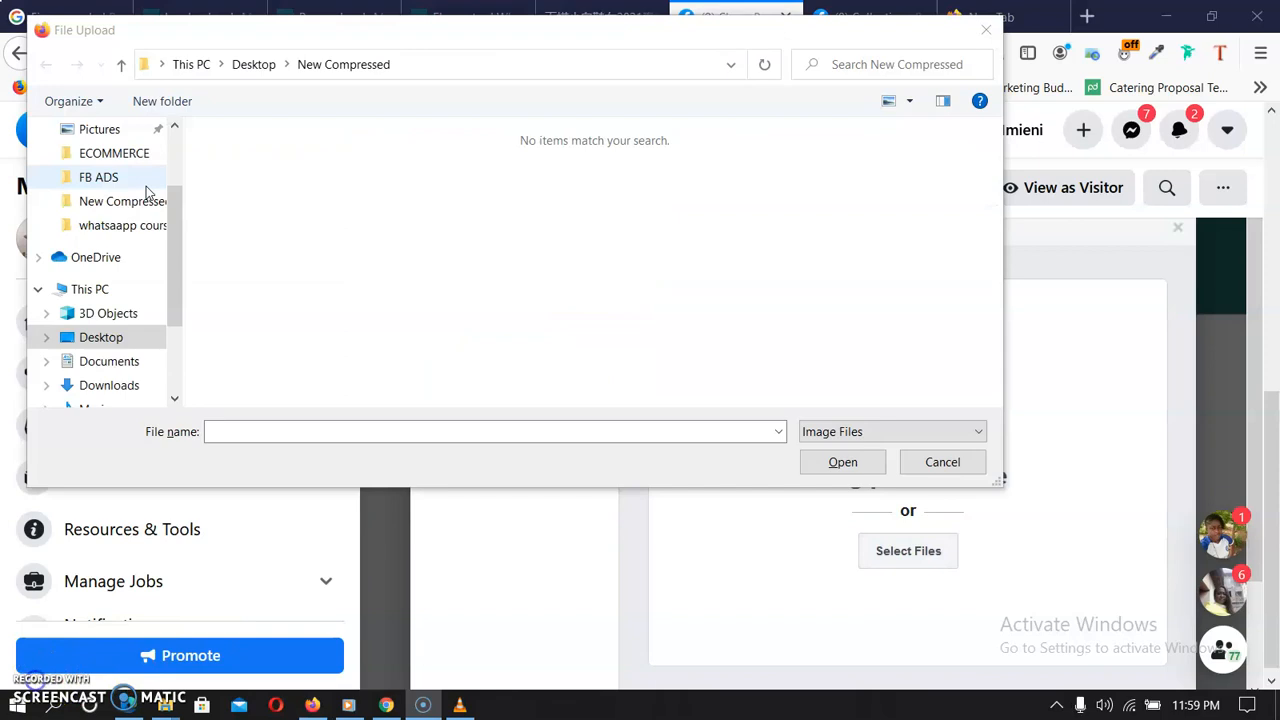
scroll(106, 180, "up", 1)
scroll(113, 175, "up", 2)
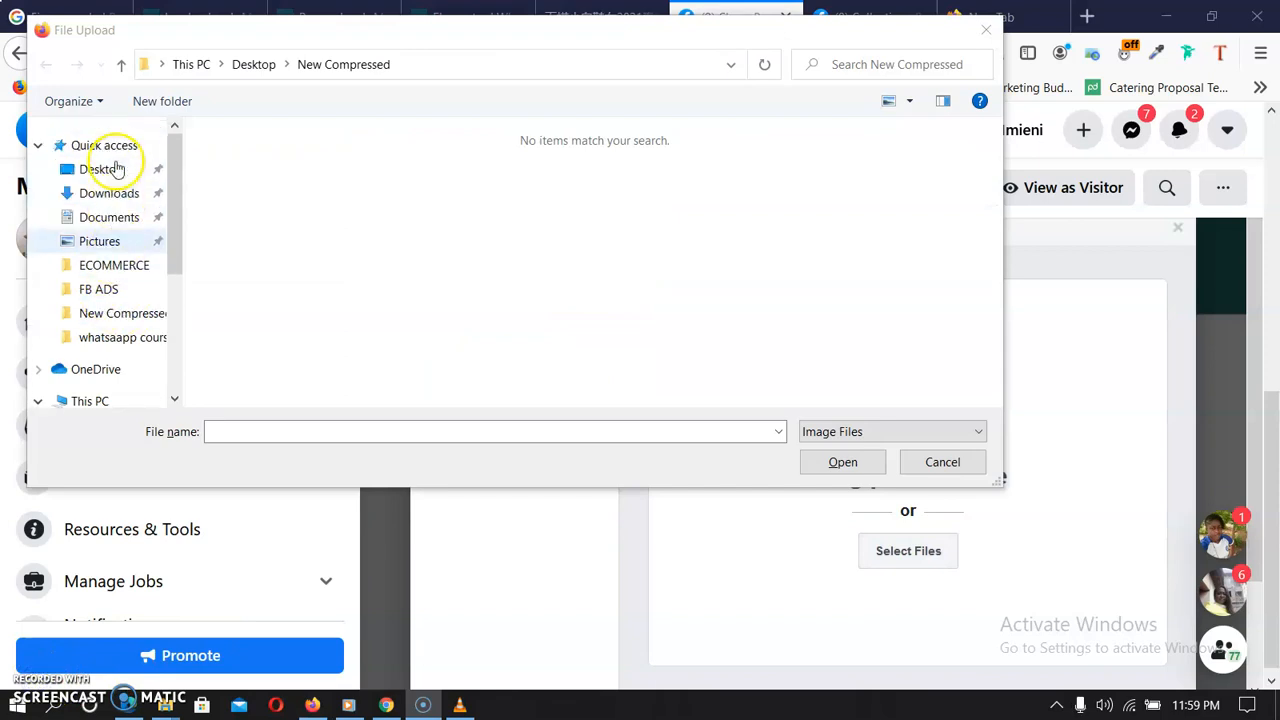
left_click(115, 193)
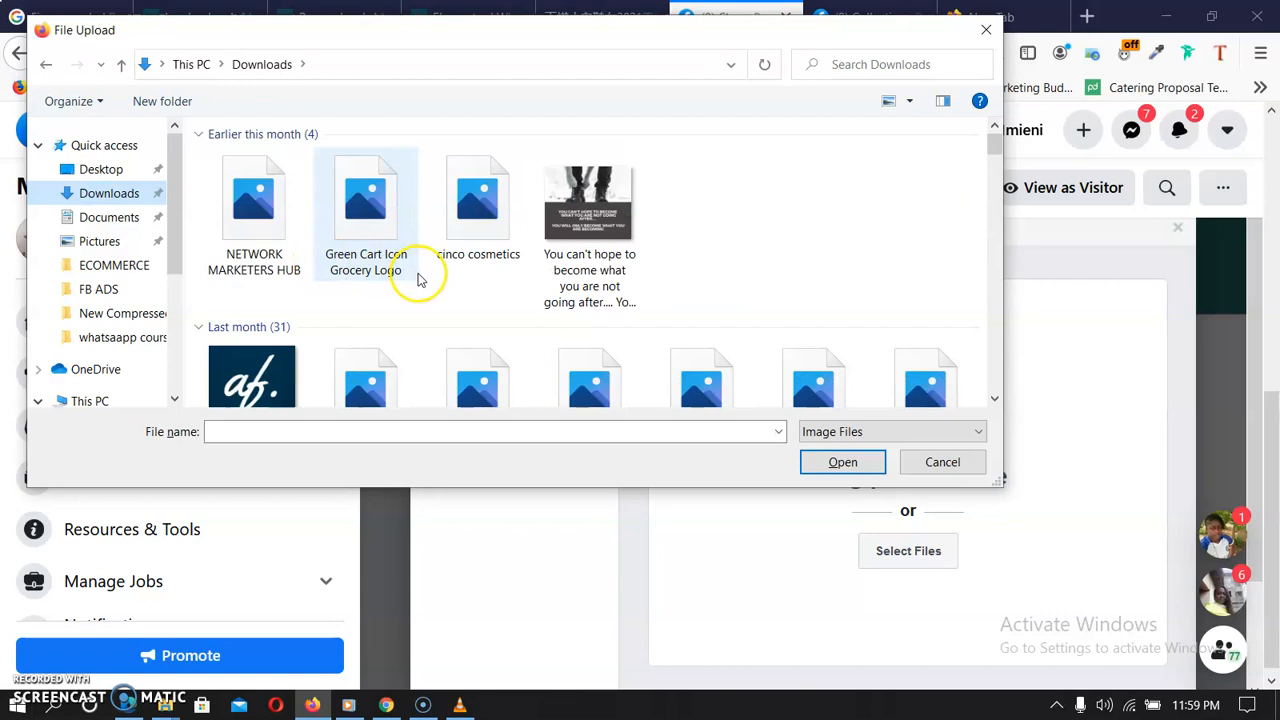
scroll(418, 280, "down", 6)
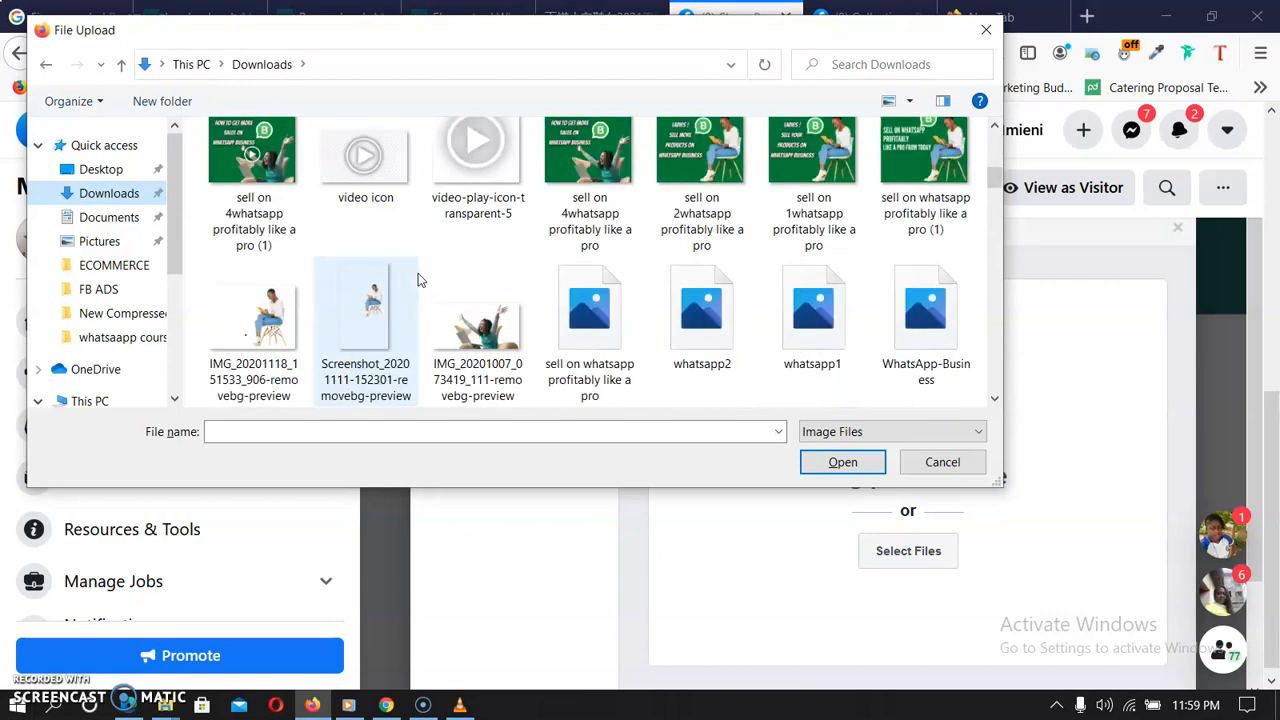
scroll(420, 280, "down", 10)
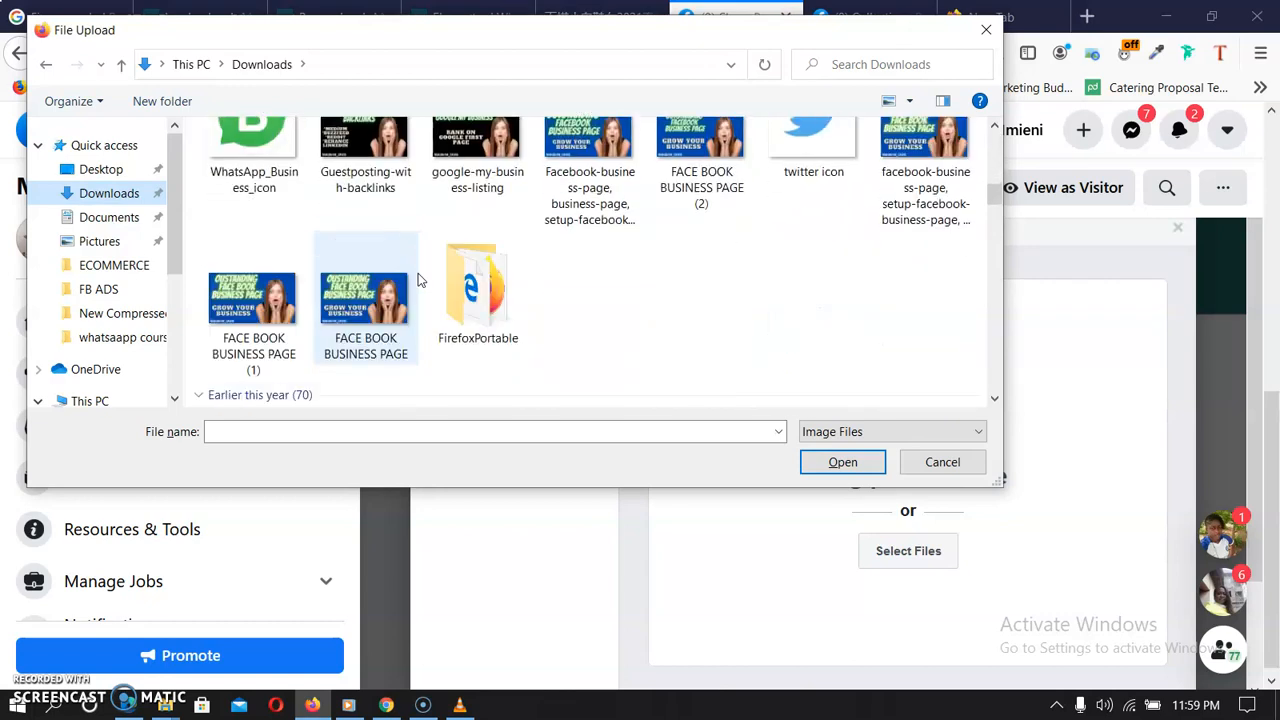
Upload the white handbag photo aa1c9e20-c174-4ba1-9de7-17e9b6532a08 from Downloads and use it as the product photo
left_click(470, 232)
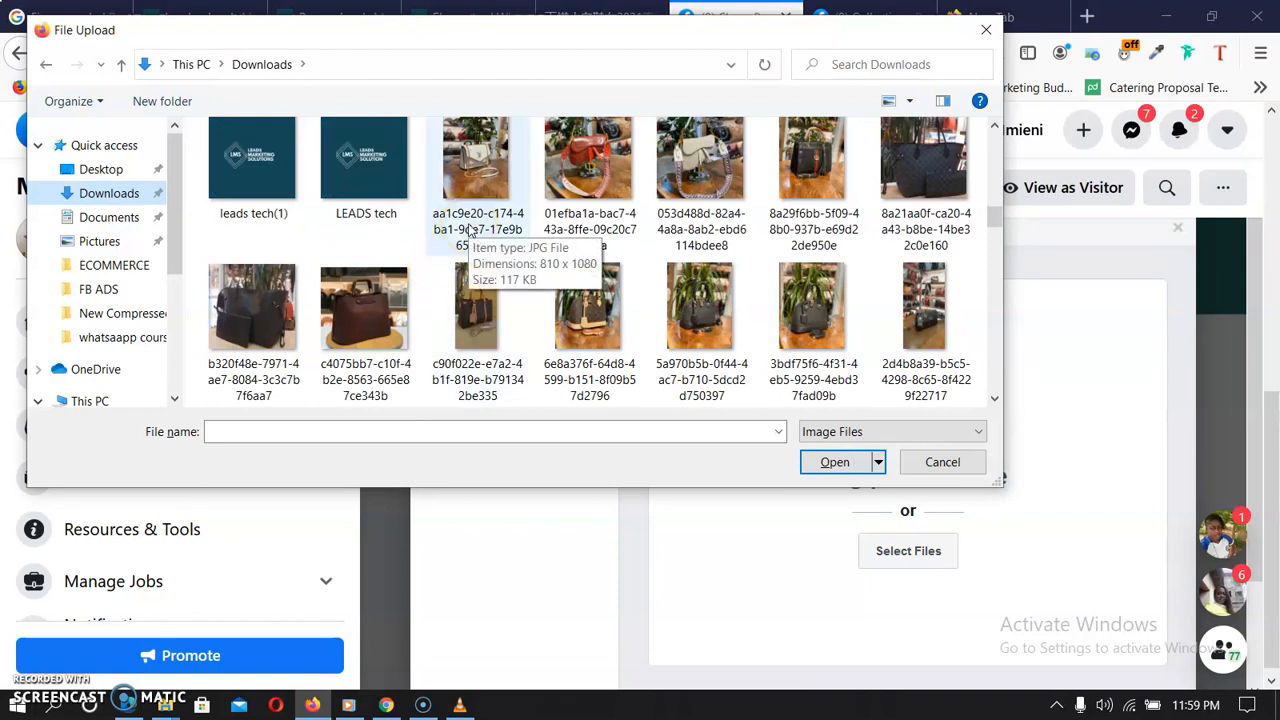
left_click(553, 218)
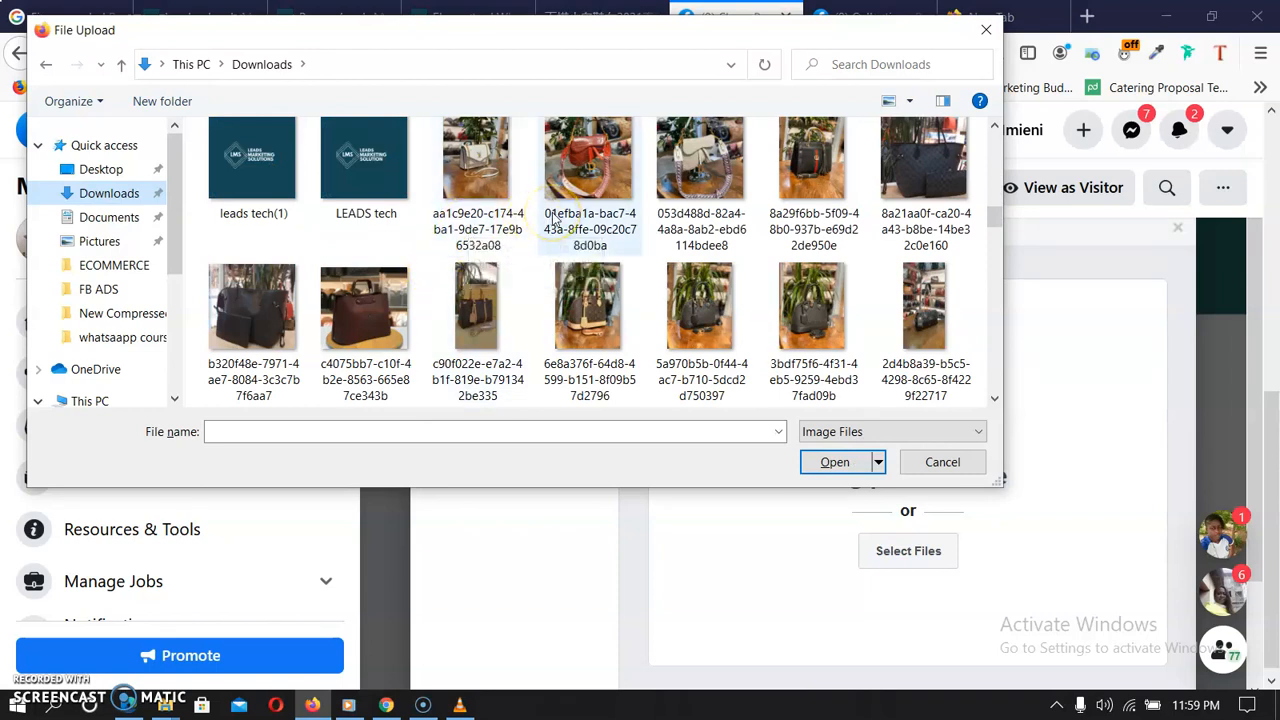
left_click(815, 208)
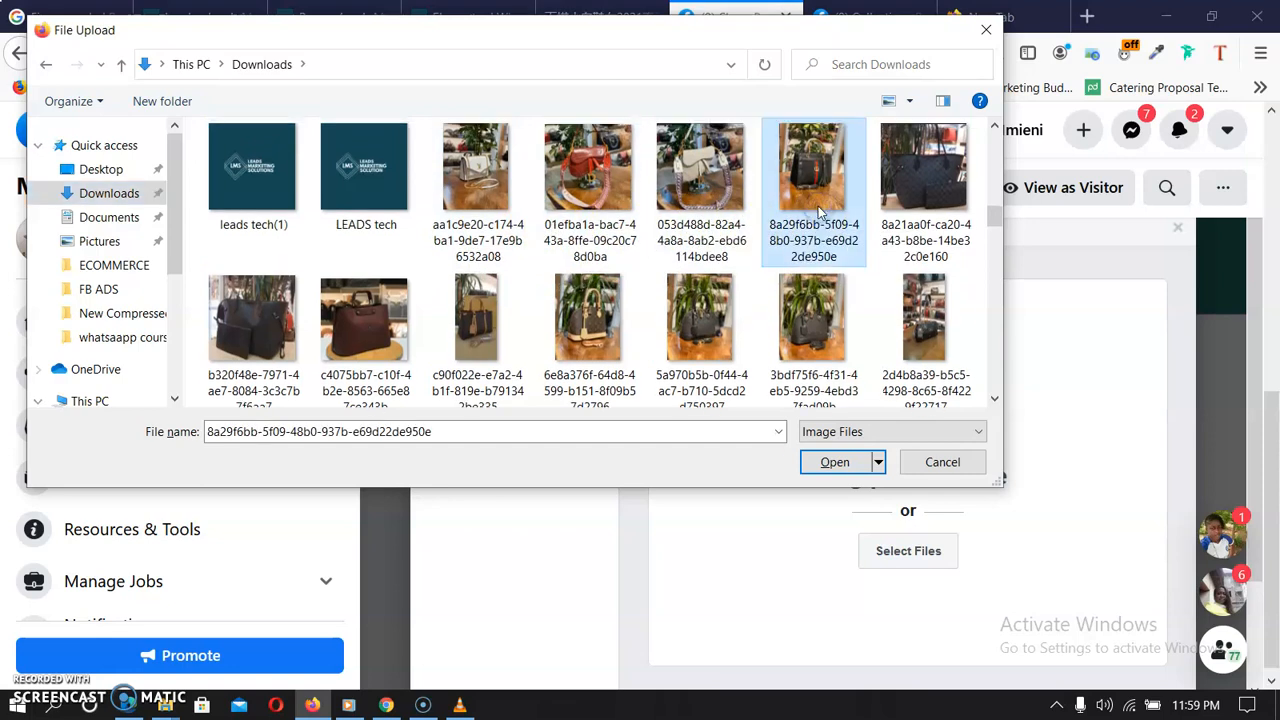
left_click(822, 468)
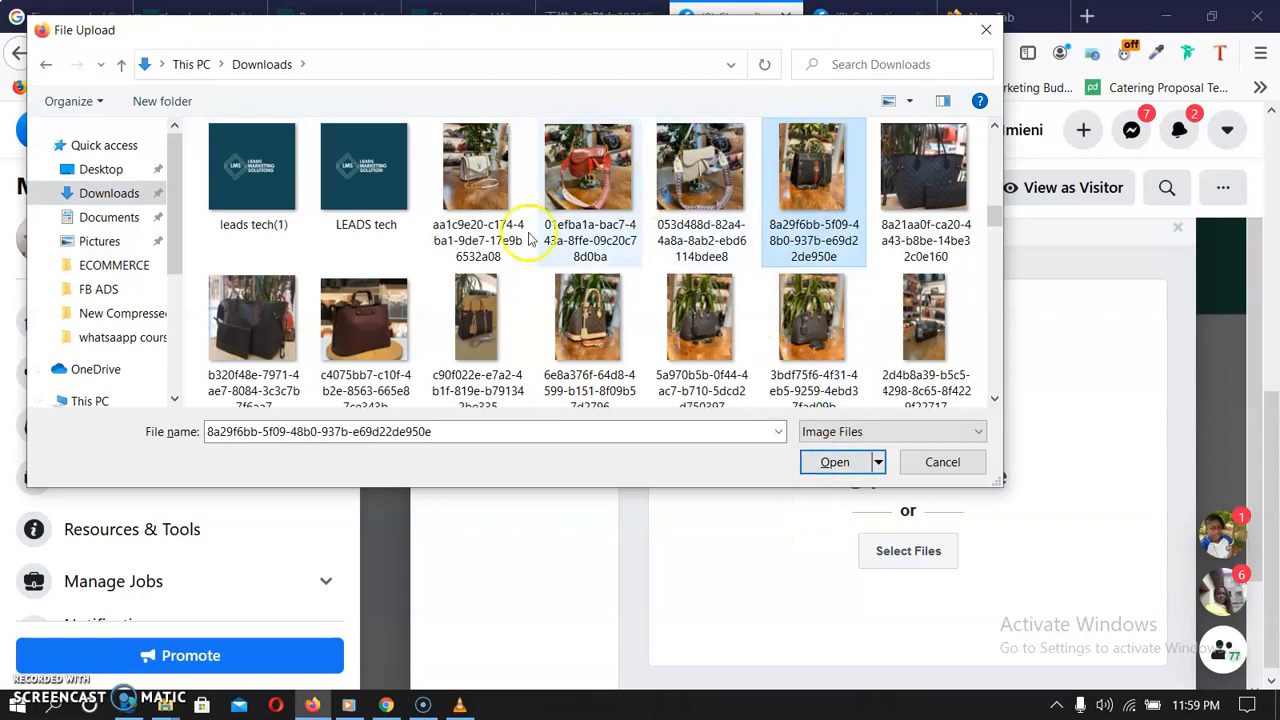
left_click(477, 232)
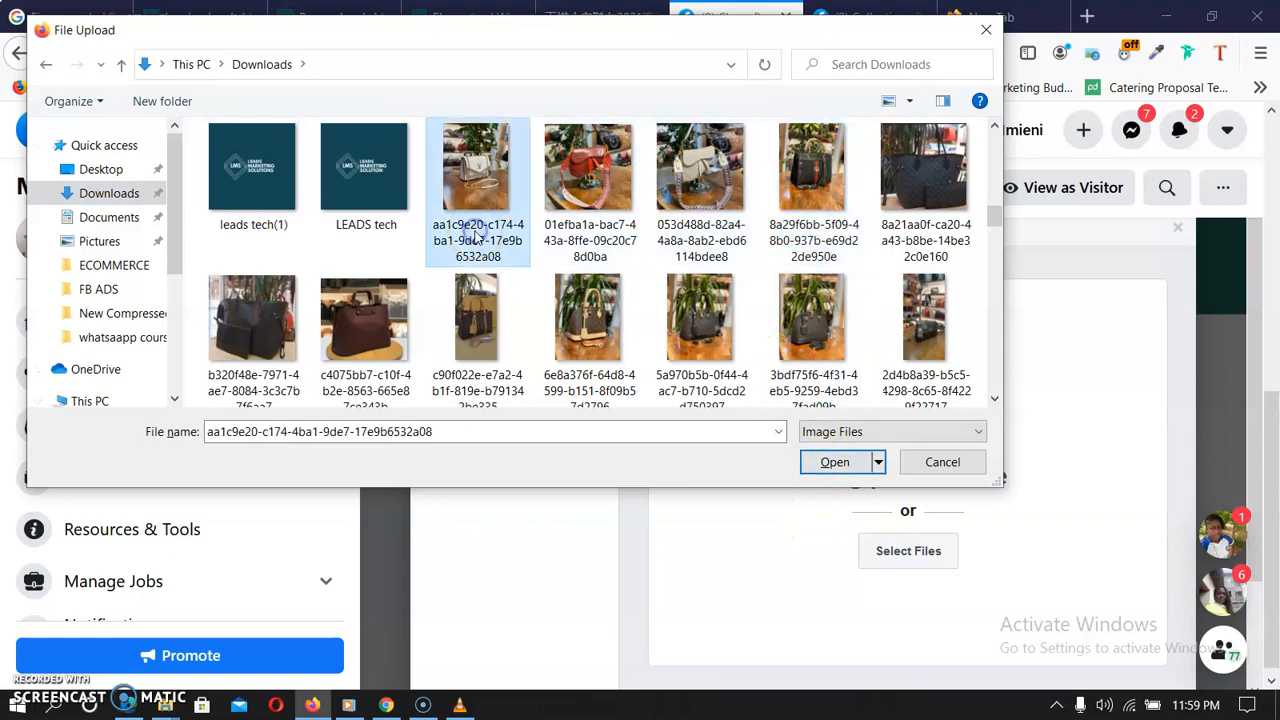
left_click(833, 466)
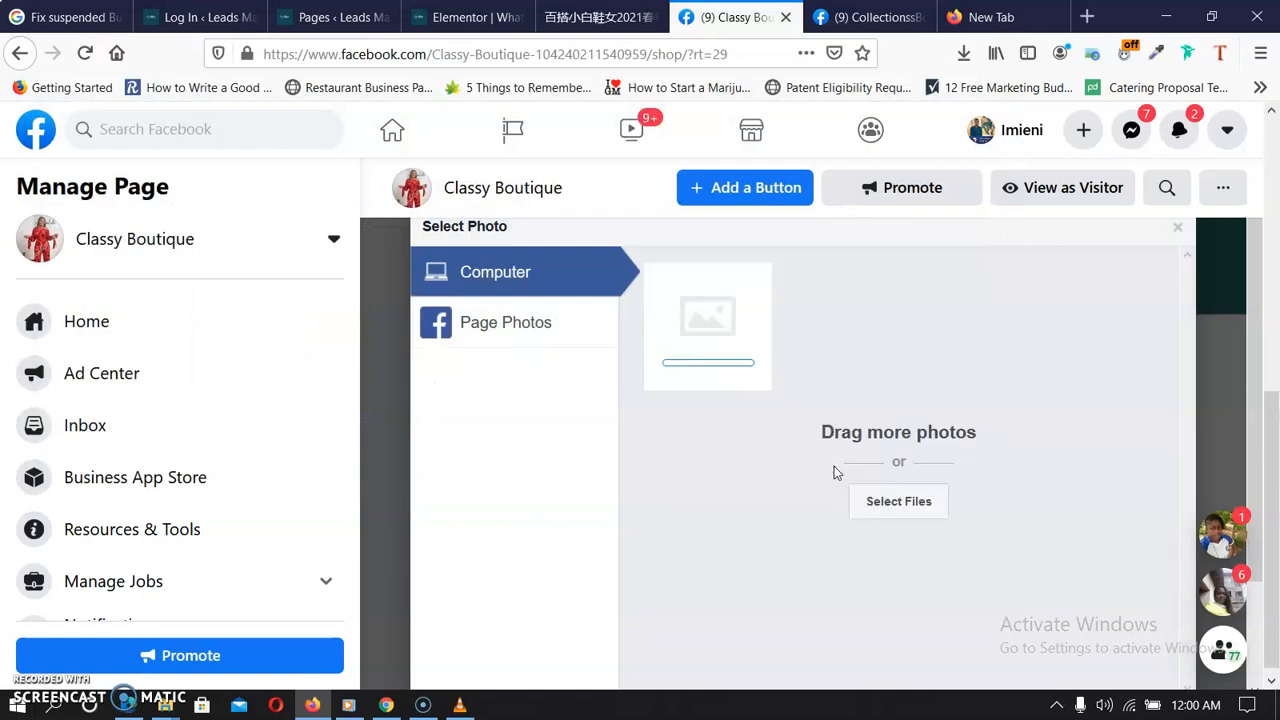
left_click(686, 481)
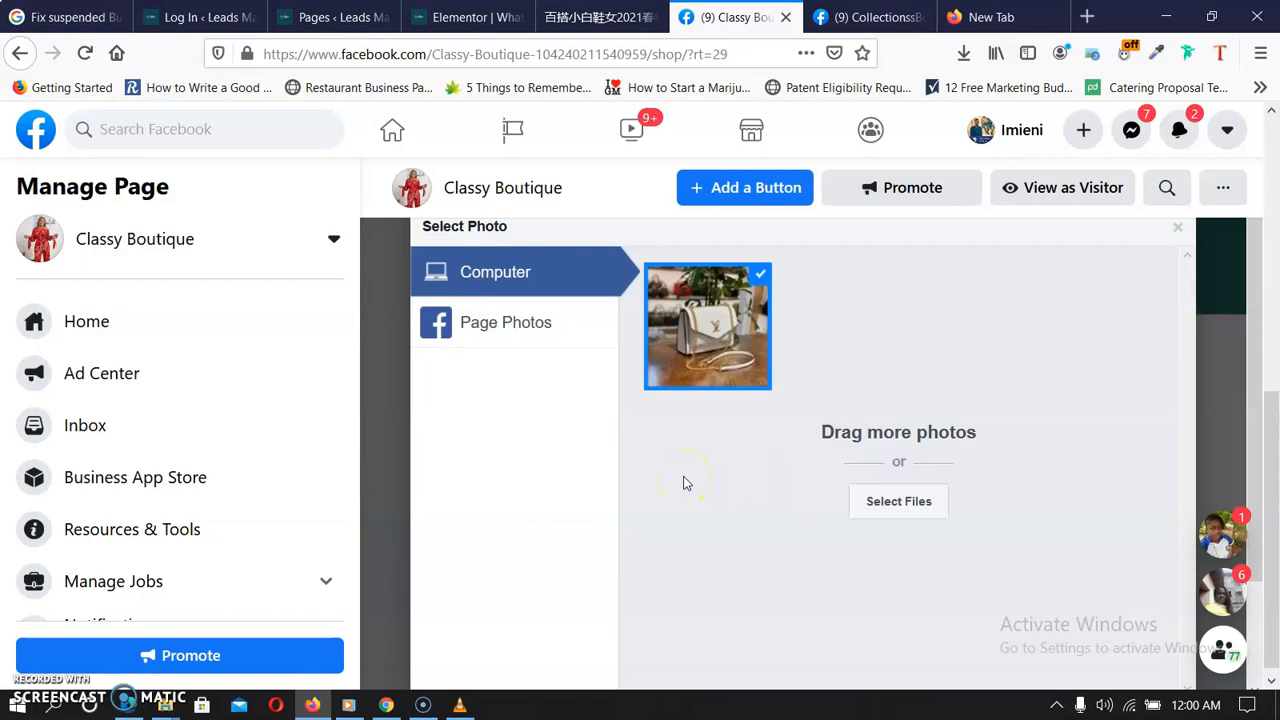
scroll(690, 485, "down", 3)
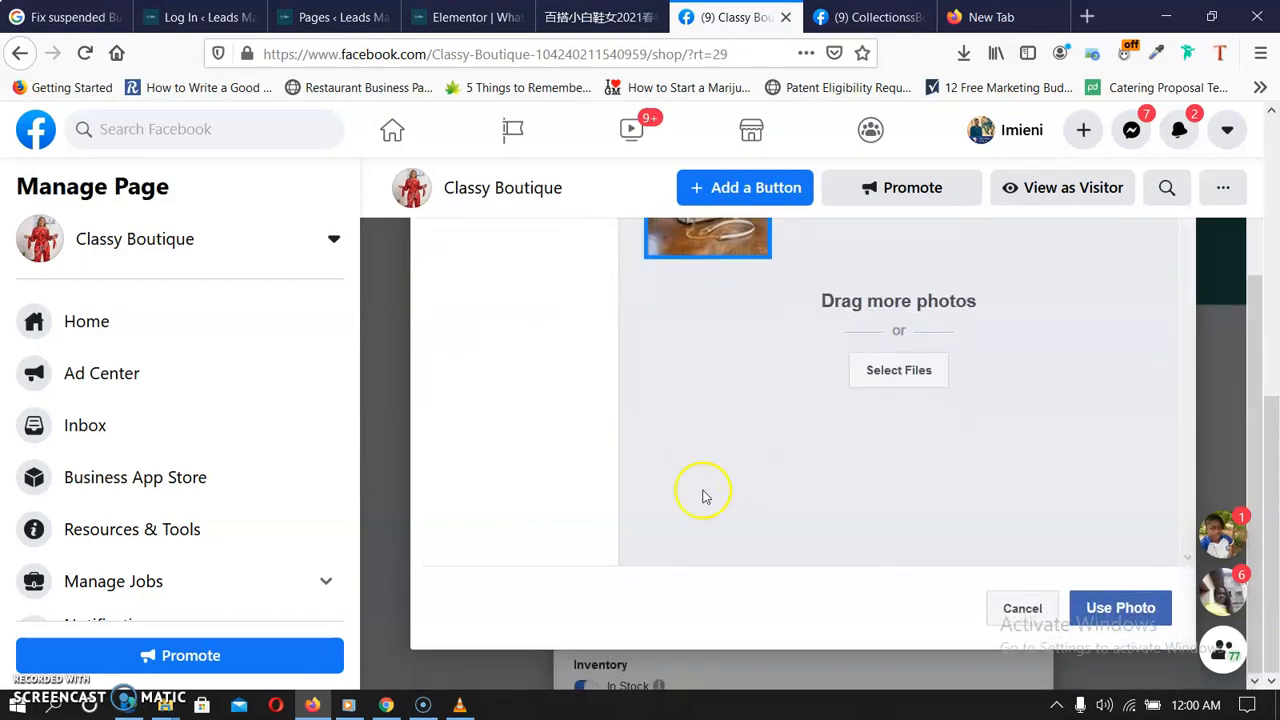
left_click(1146, 615)
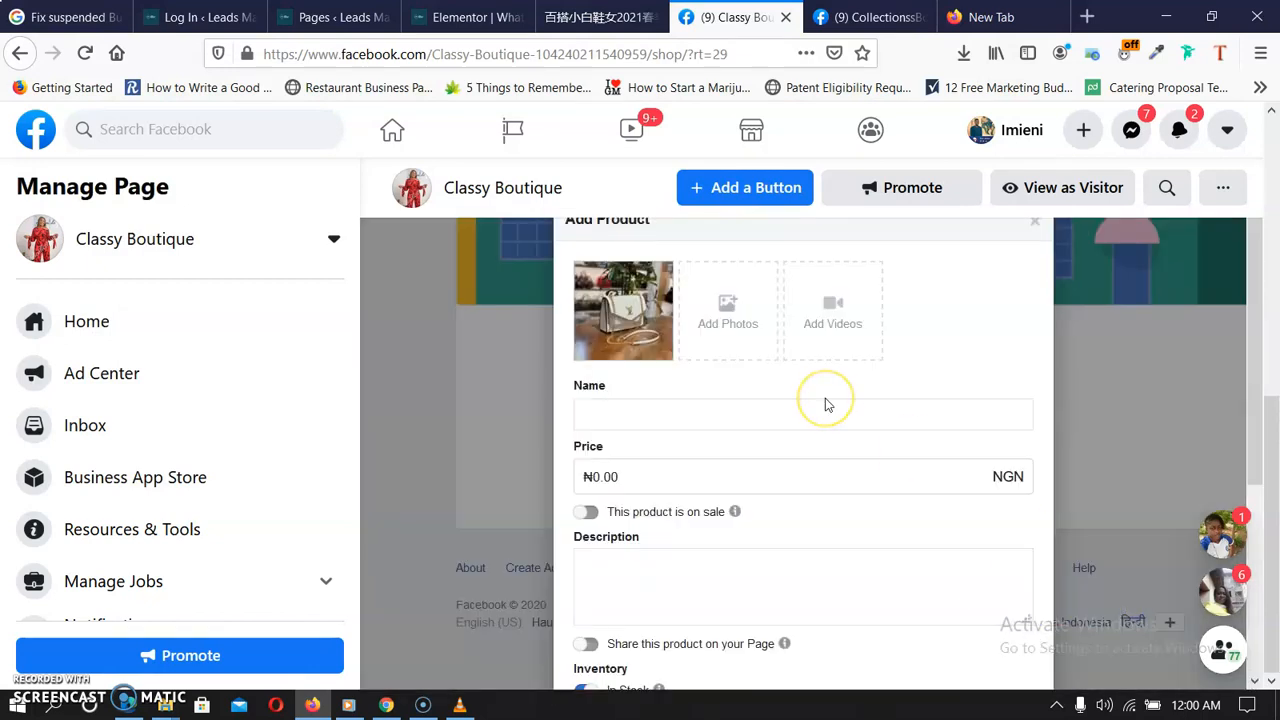
Name the product HandBag and set its price to ₦12000
left_click(609, 424)
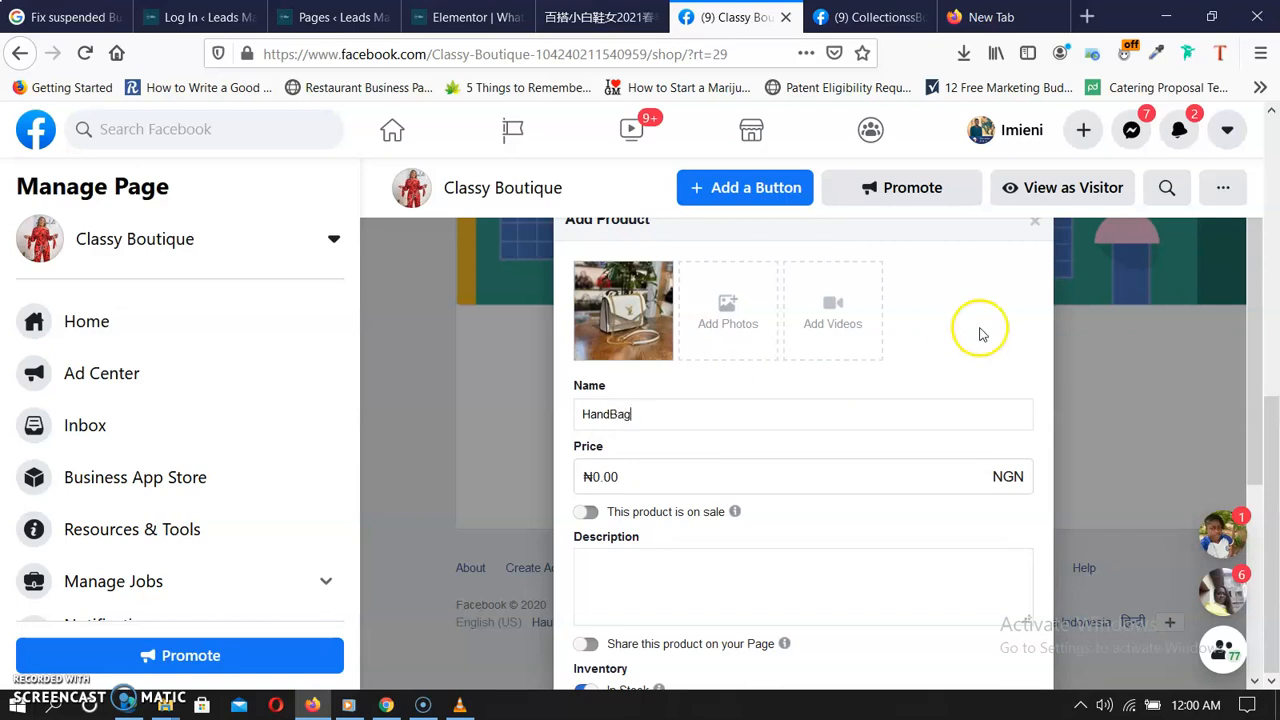
left_click(626, 476)
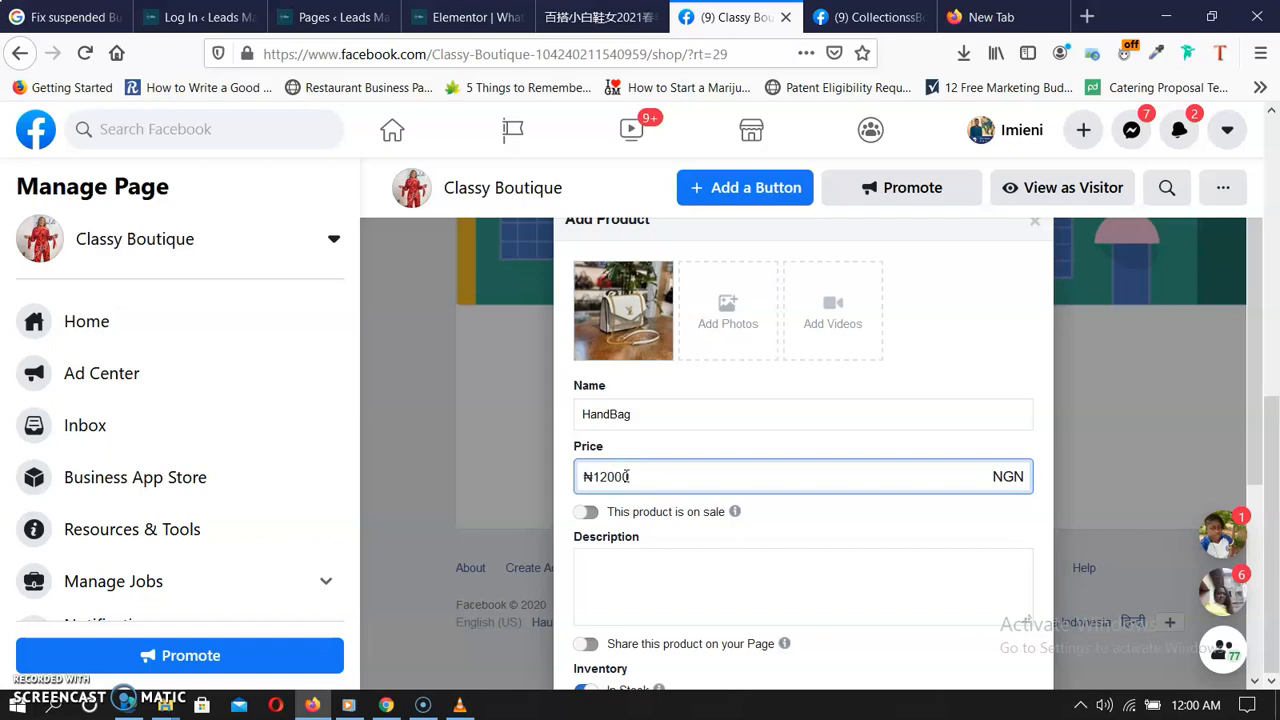
left_click(609, 477)
left_click(648, 550)
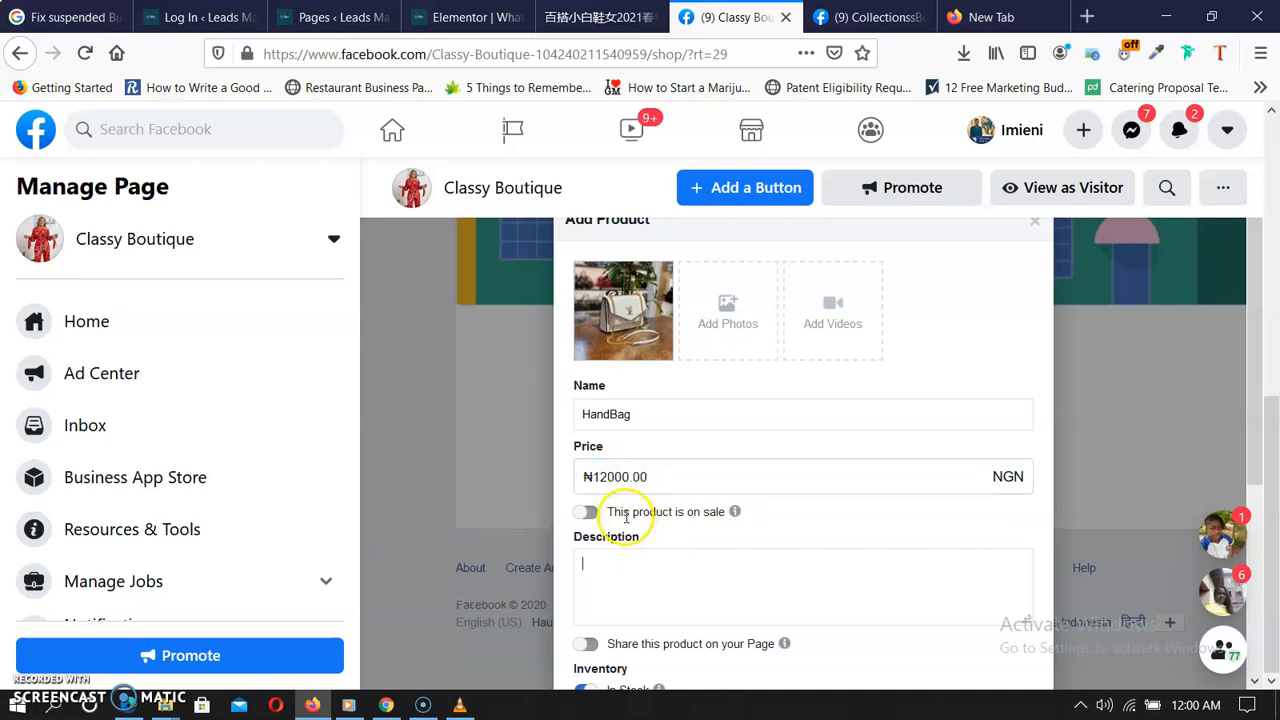
Mark the product as on sale and set its sale price to ₦9000
scroll(628, 530, "down", 2)
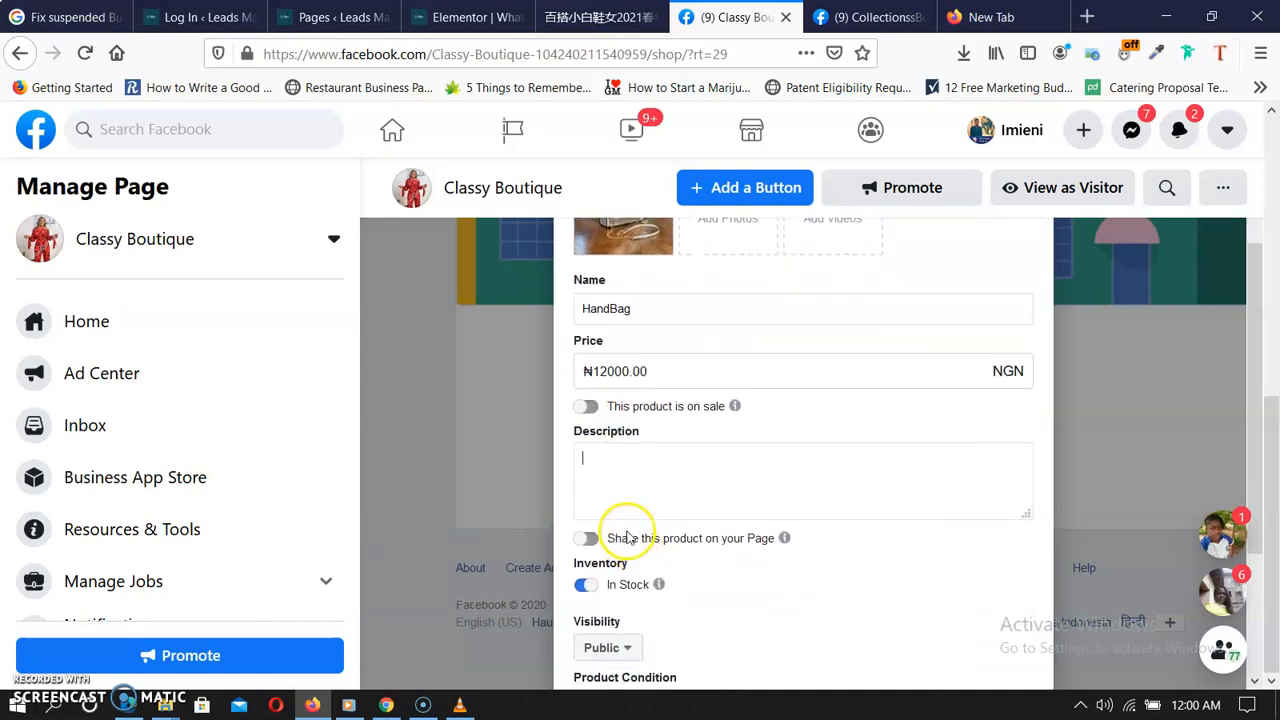
left_click(585, 407)
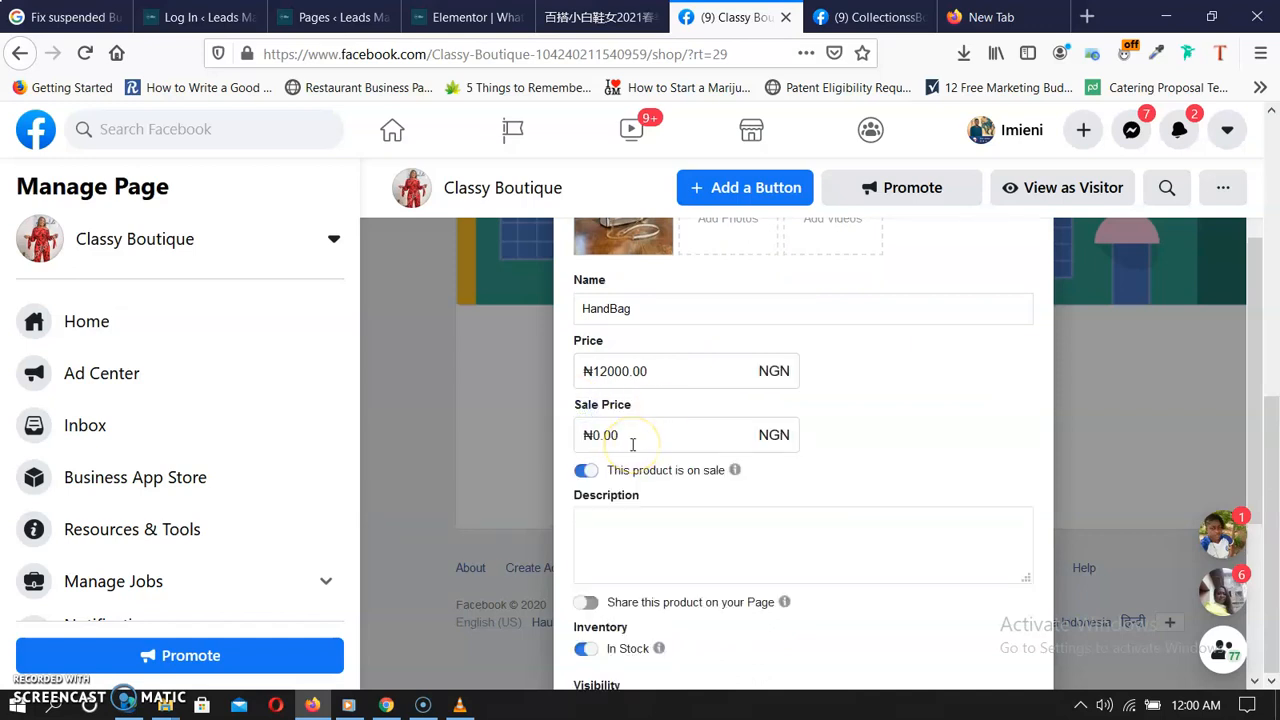
left_click_drag(634, 437, 577, 438)
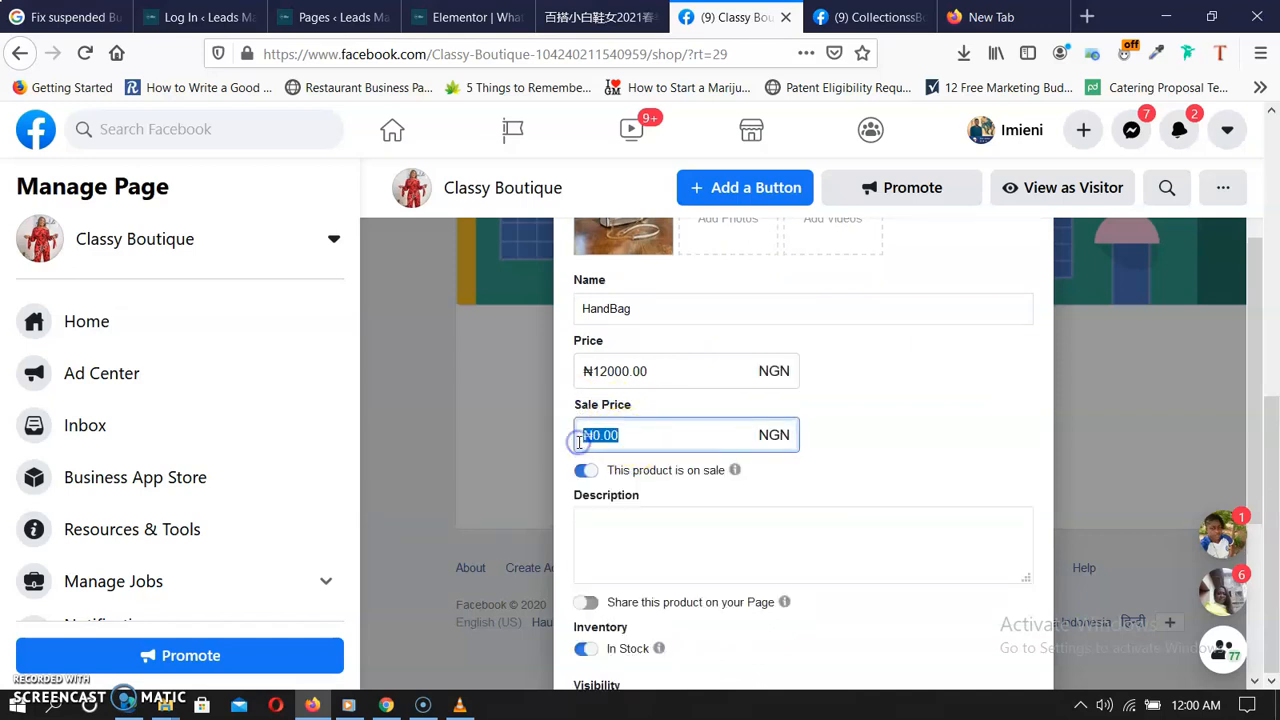
left_click(600, 440)
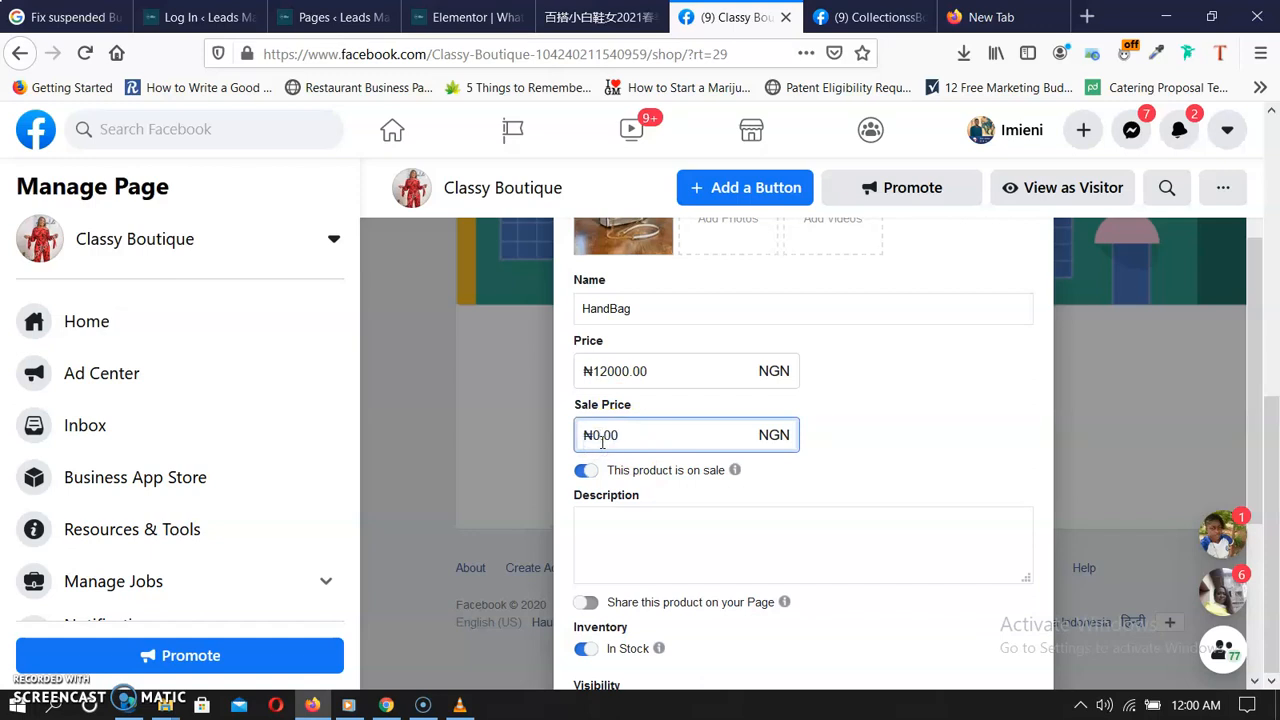
type("0")
key("BackSpace")
key("BackSpace")
type("9000")
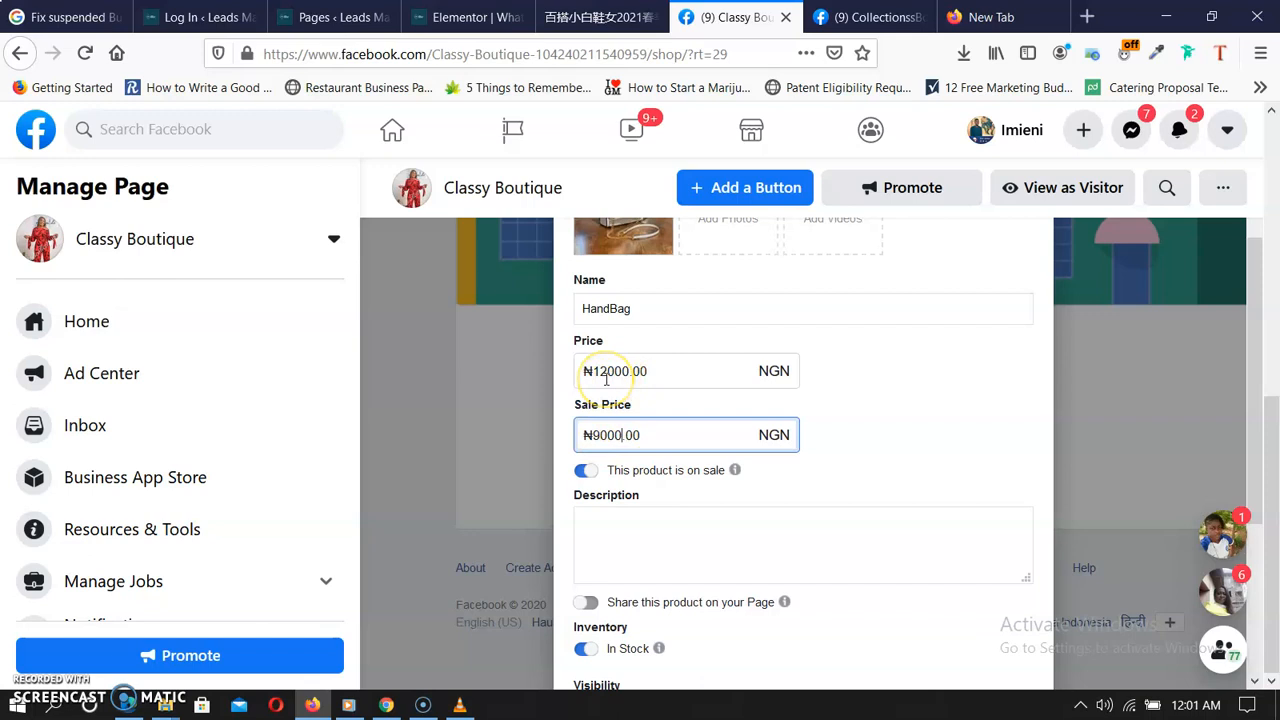
left_click(606, 375)
left_click(601, 439)
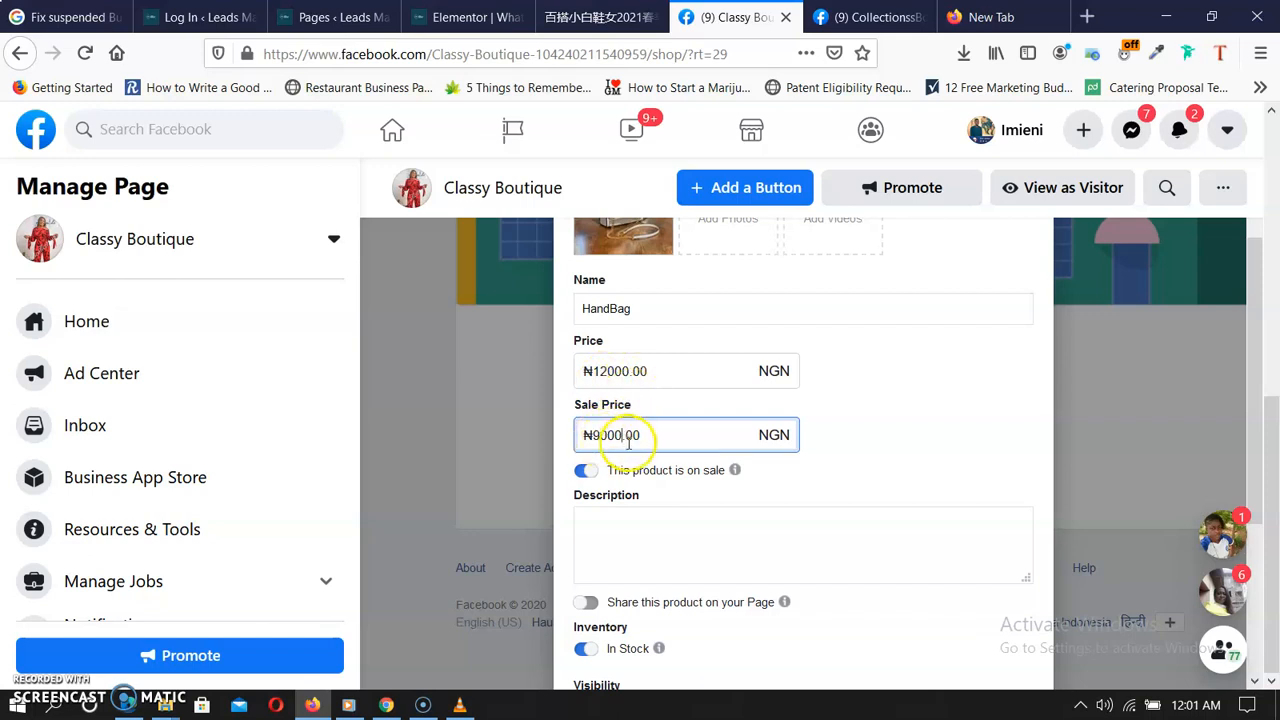
Enter the product description "Get quality leather bag", correcting the spelling of "leather"
scroll(630, 440, "down", 2)
left_click(634, 449)
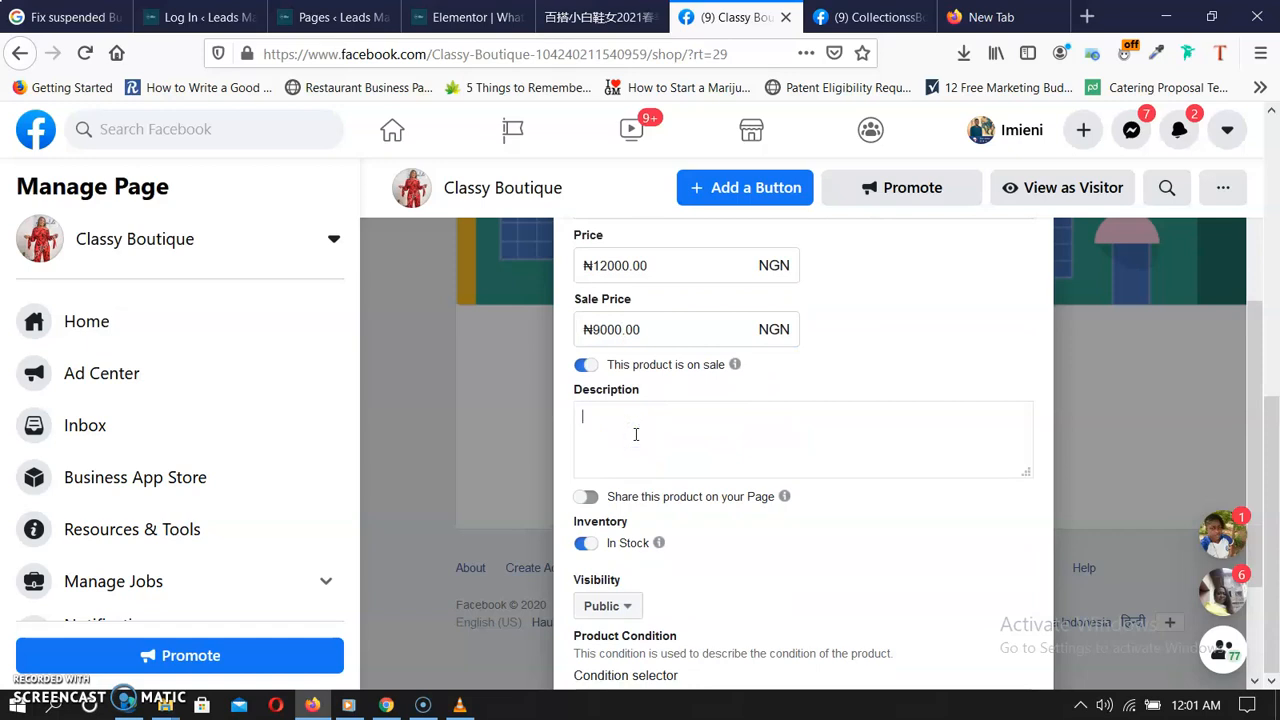
type("Get quality laether bag")
right_click(658, 416)
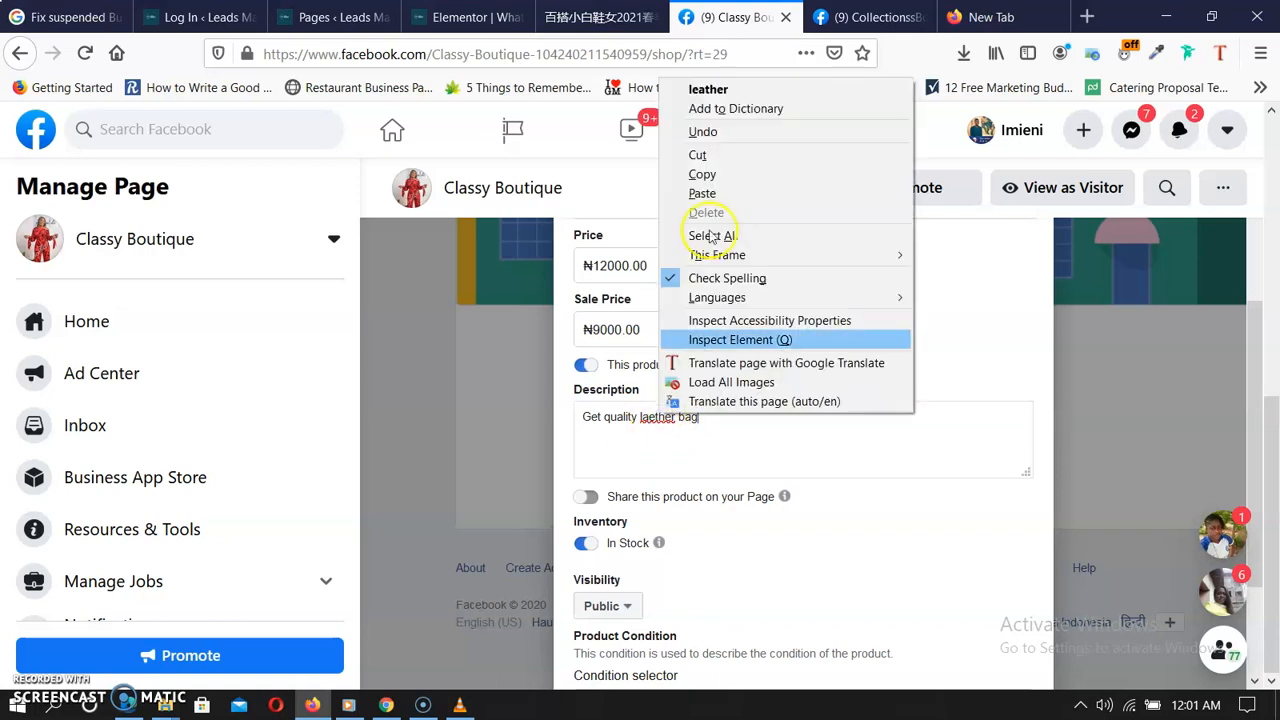
left_click(750, 90)
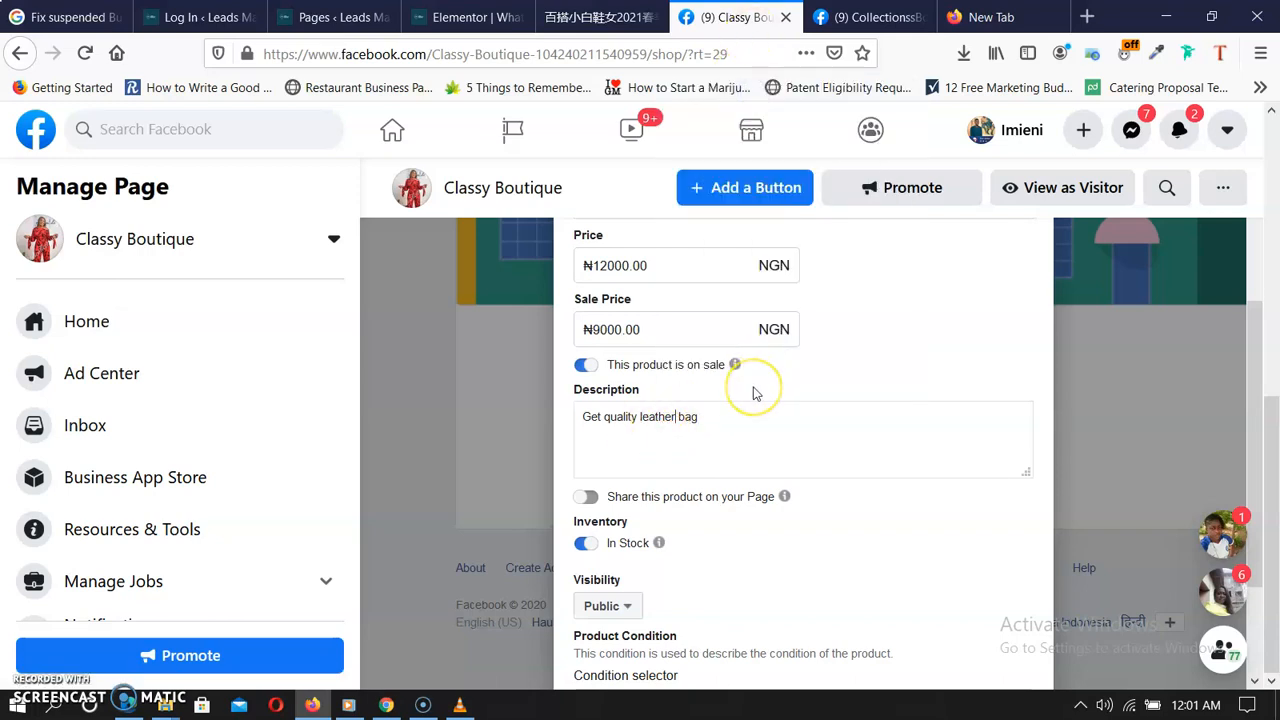
left_click(743, 430)
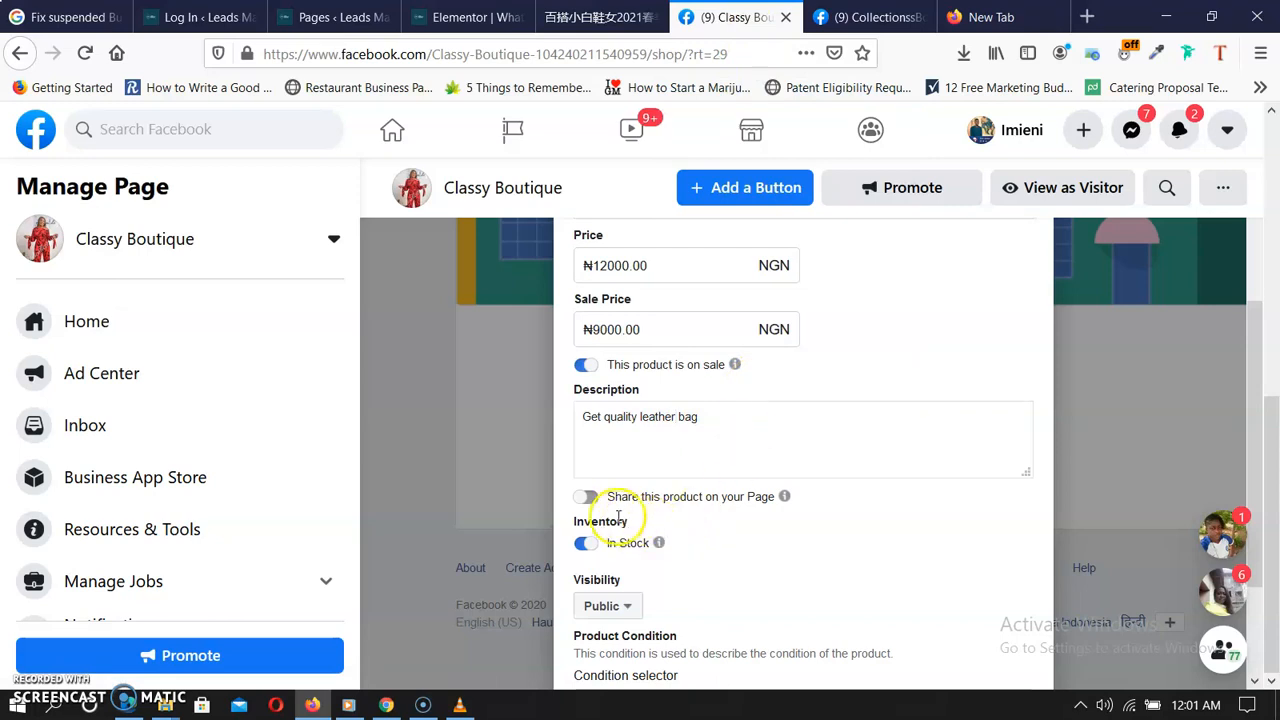
Enable sharing the product on the Page, keep its condition as New, and add the product to the shop
left_click(586, 498)
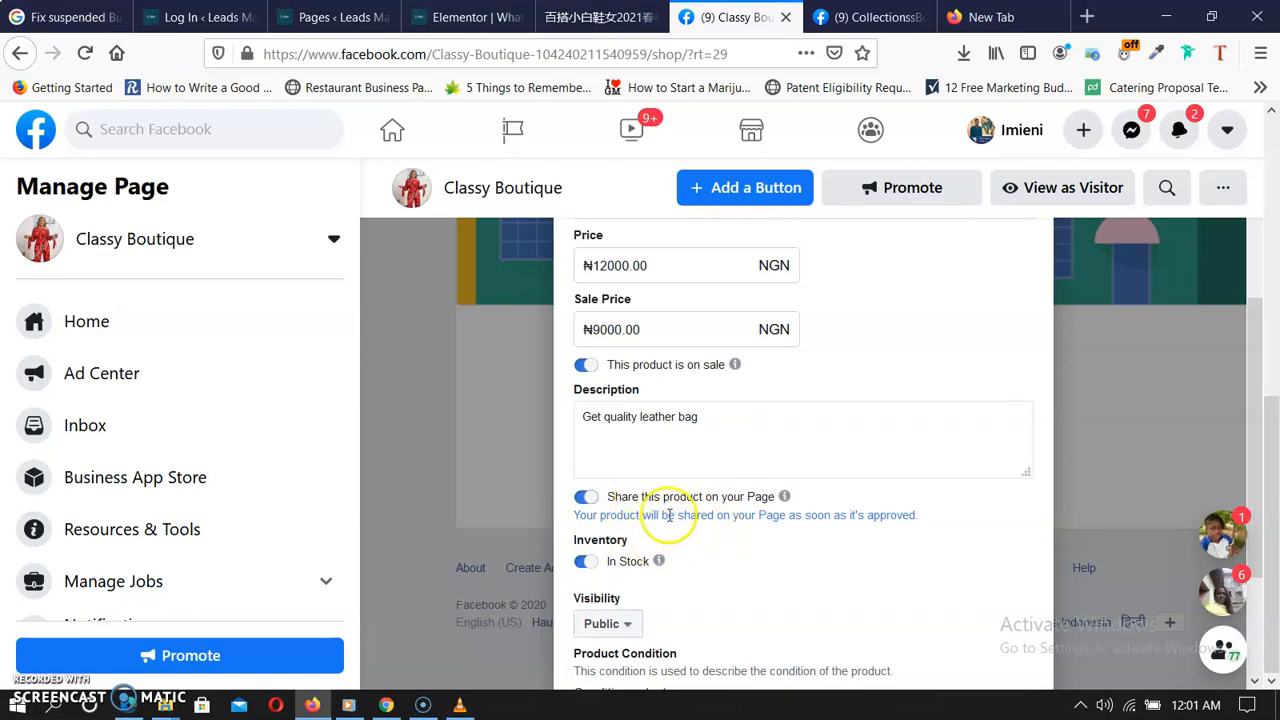
scroll(623, 600, "down", 3)
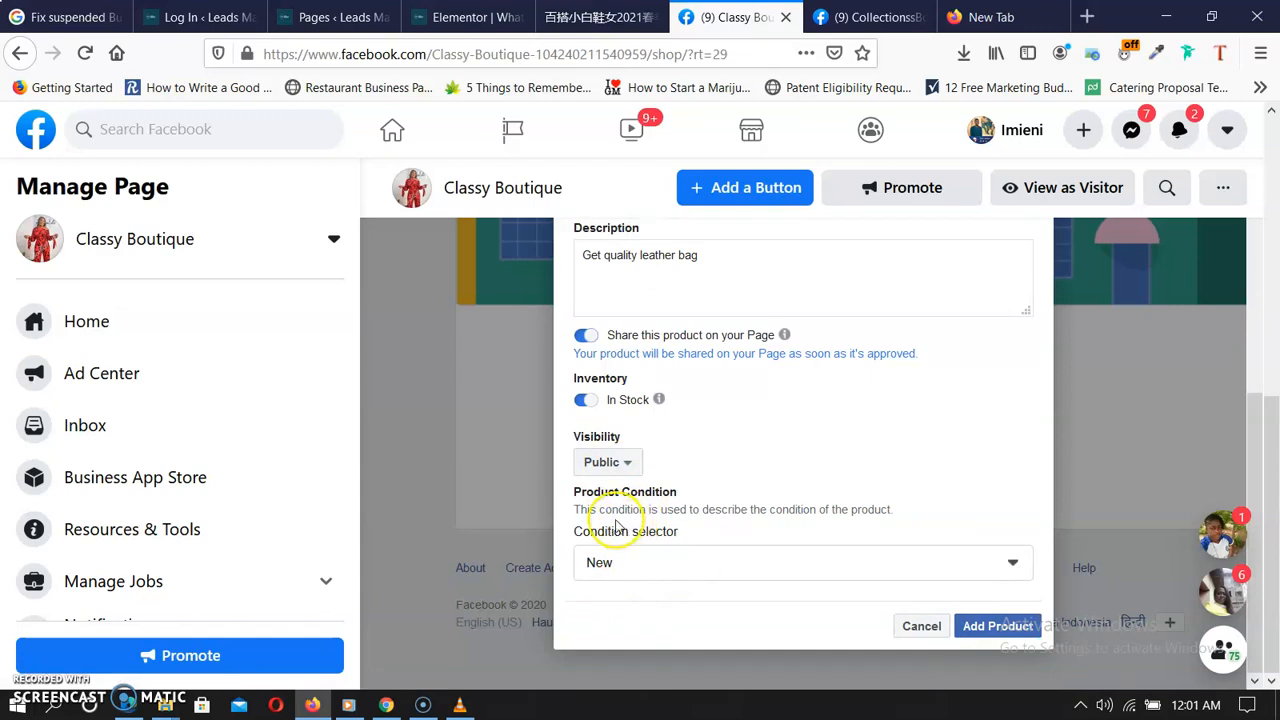
left_click(676, 560)
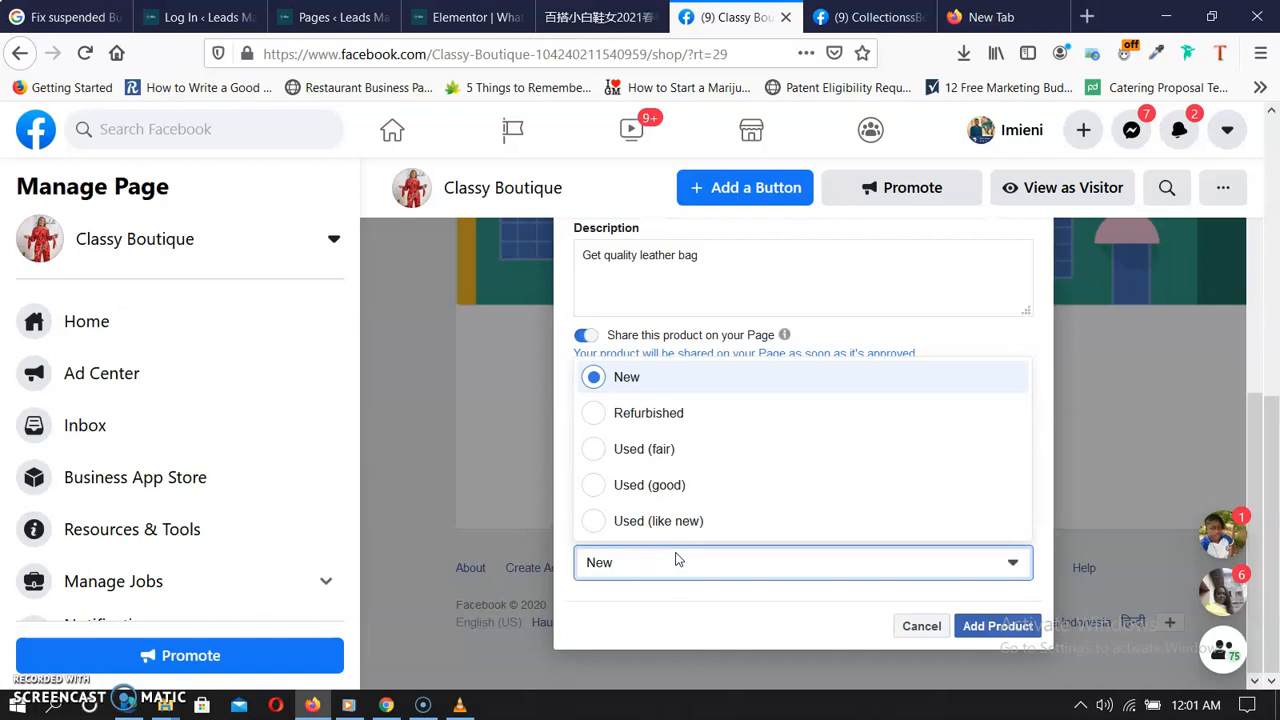
left_click(676, 560)
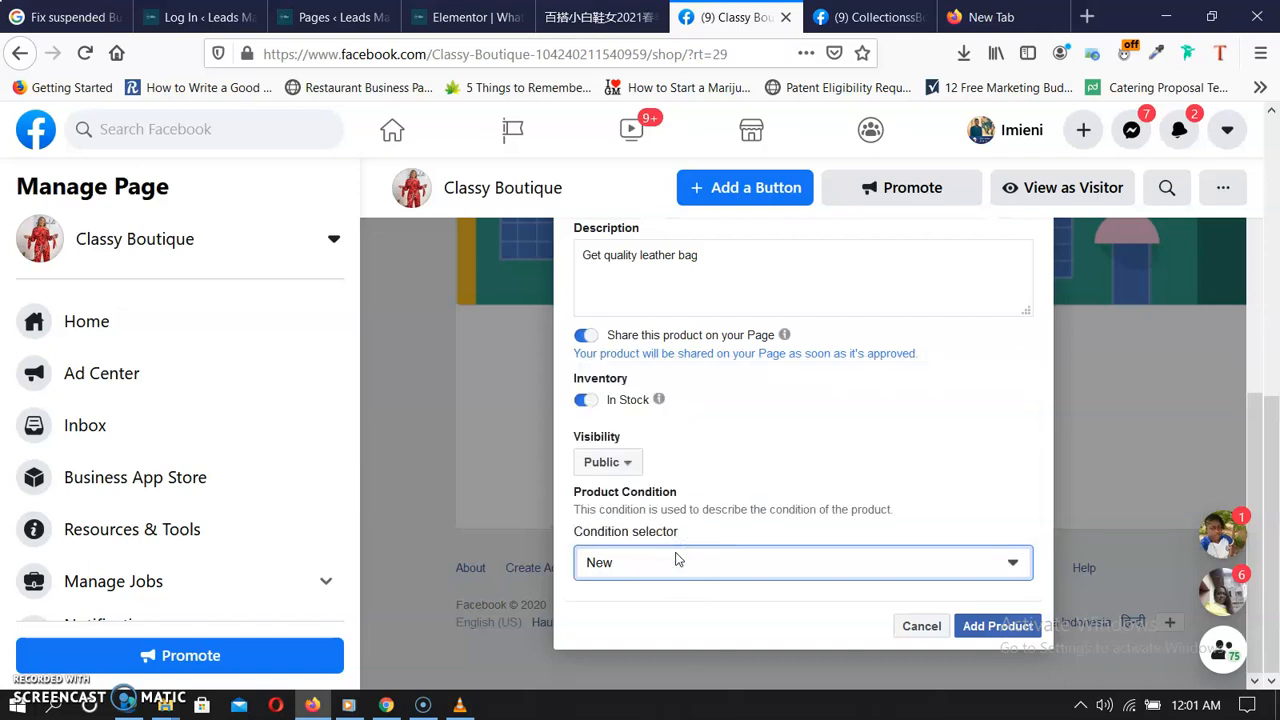
left_click(995, 630)
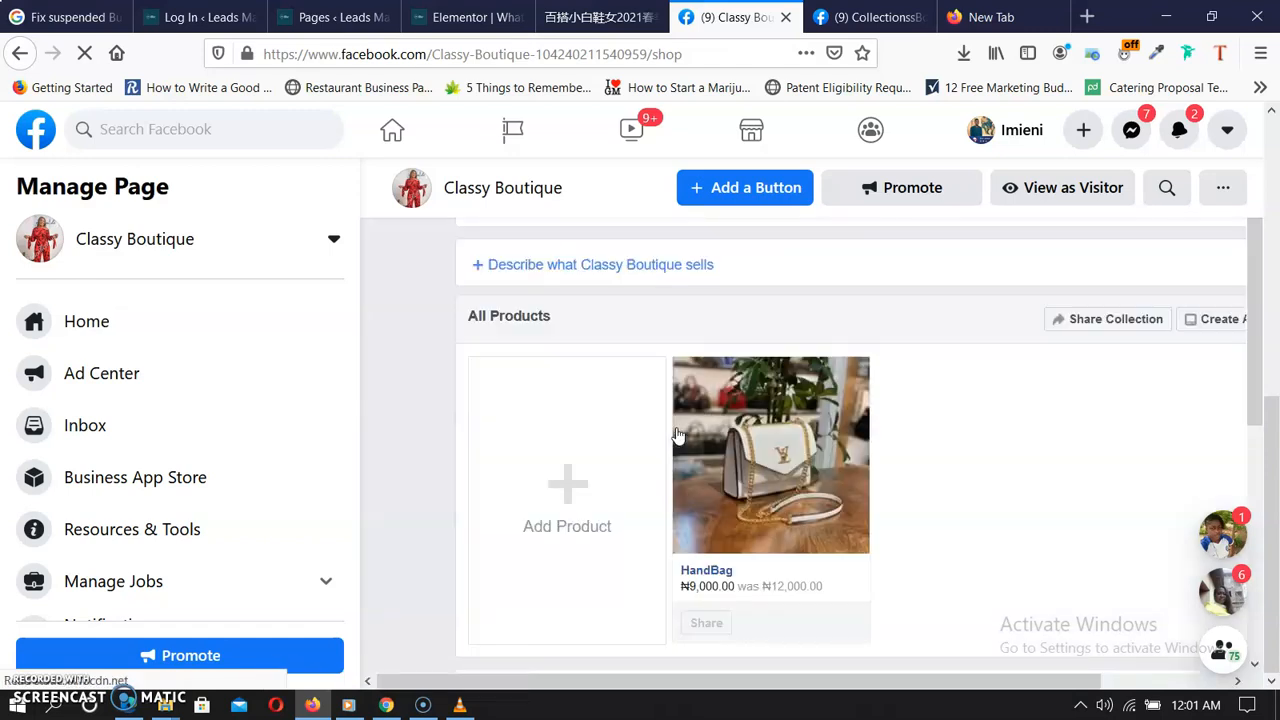
Examine the shop's All Products section with the HandBag listing and the area for adding collections
scroll(680, 435, "down", 2)
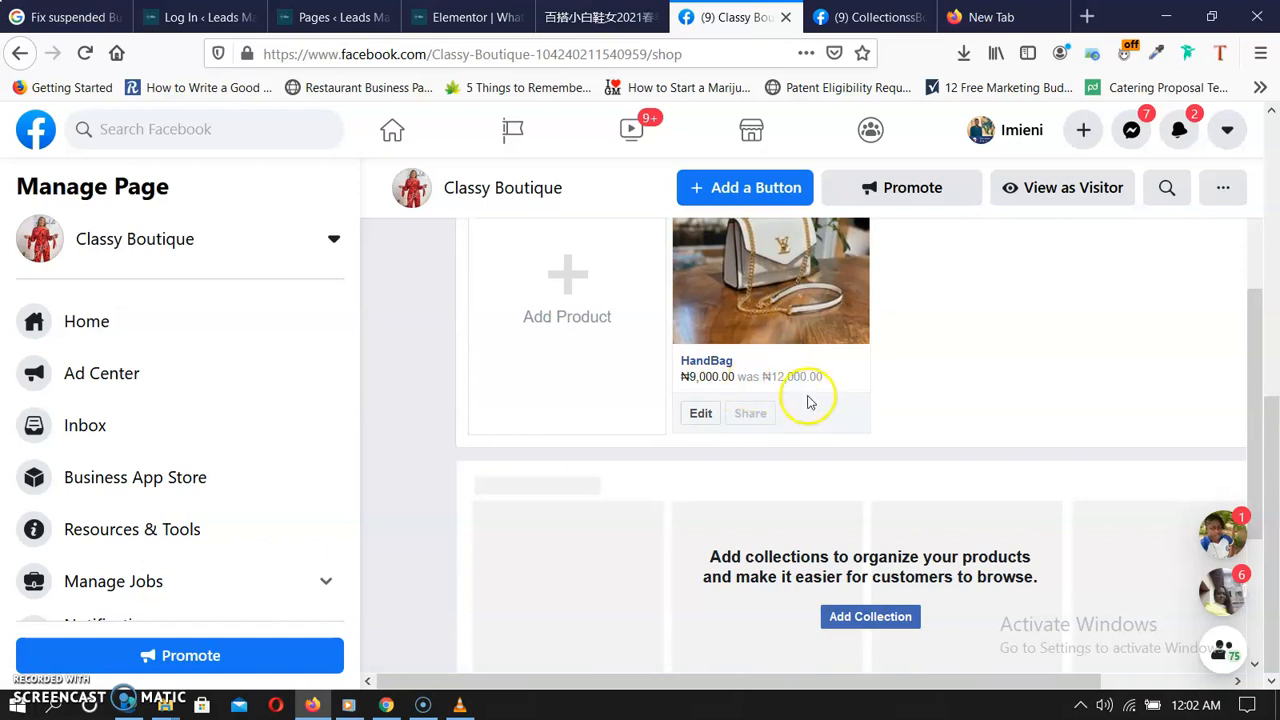
scroll(806, 400, "down", 2)
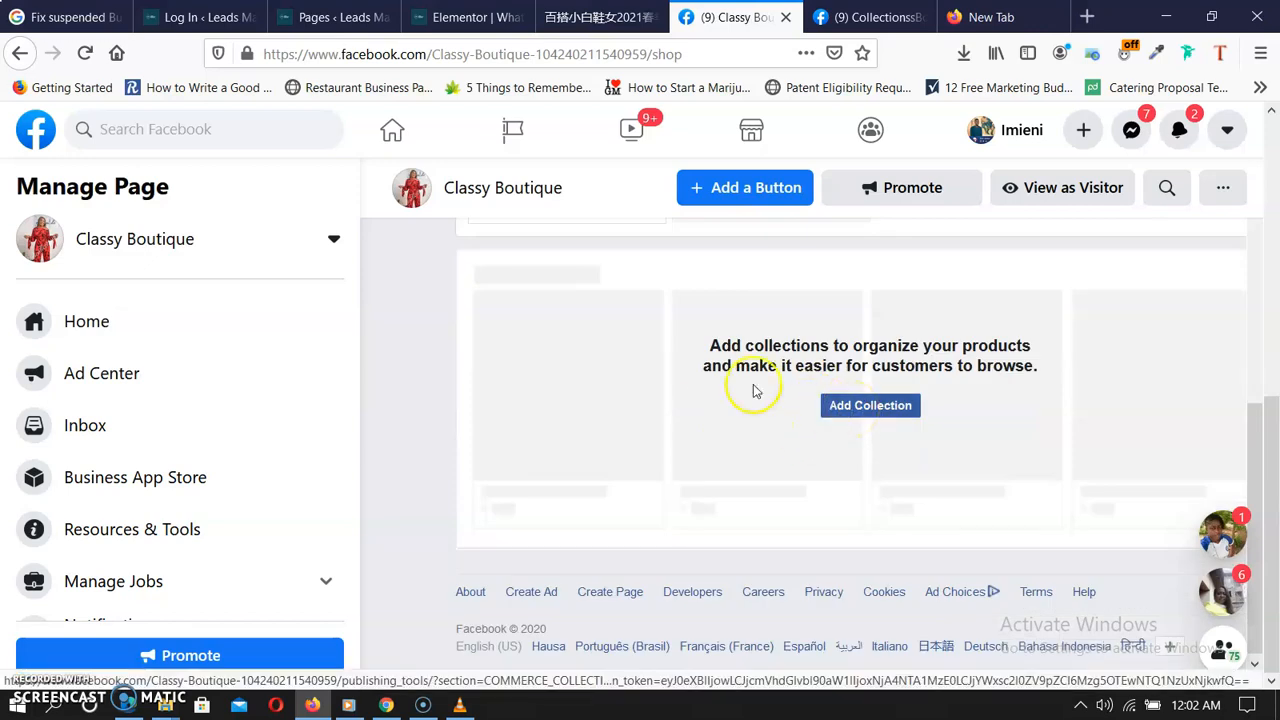
scroll(711, 363, "up", 2)
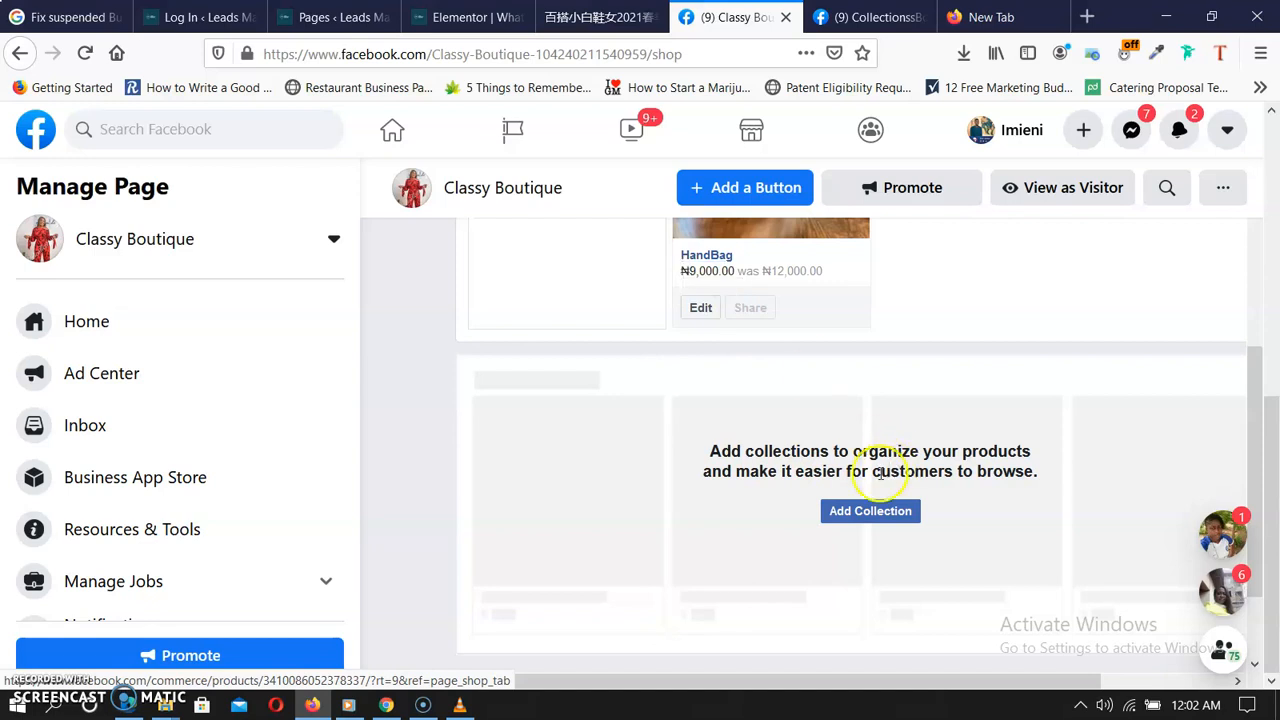
left_click(872, 512)
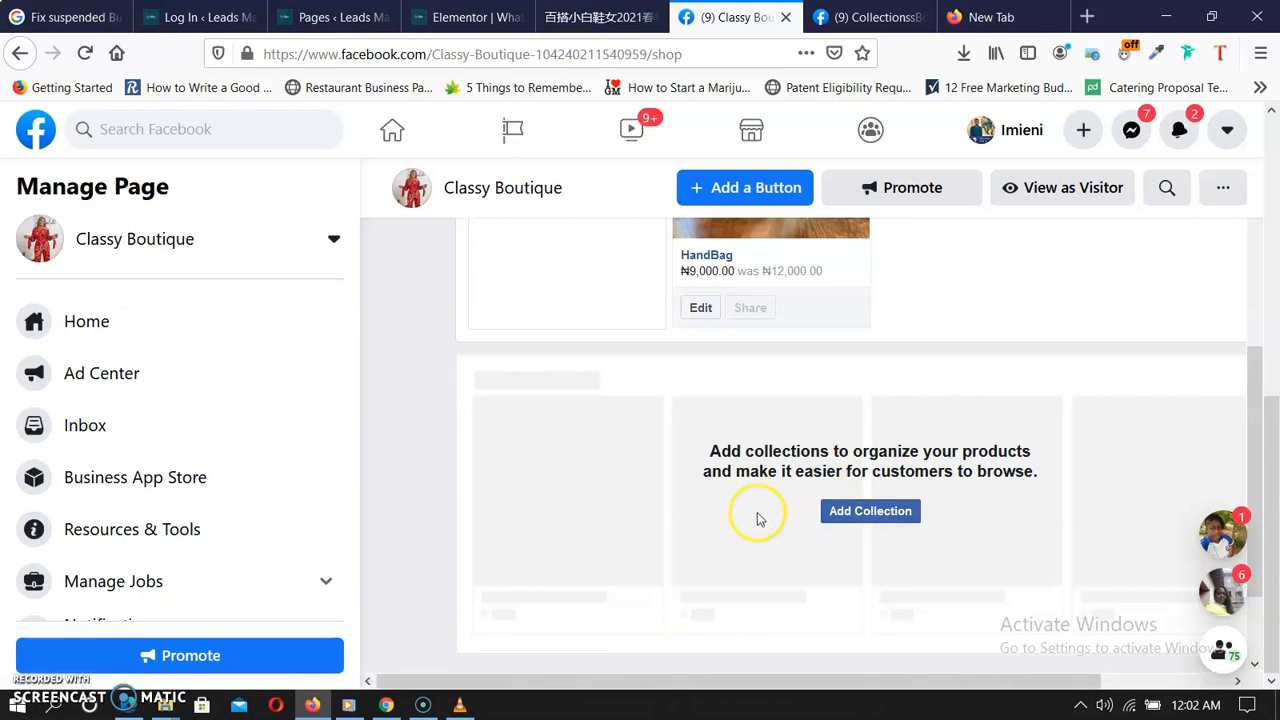
scroll(760, 508, "down", 1)
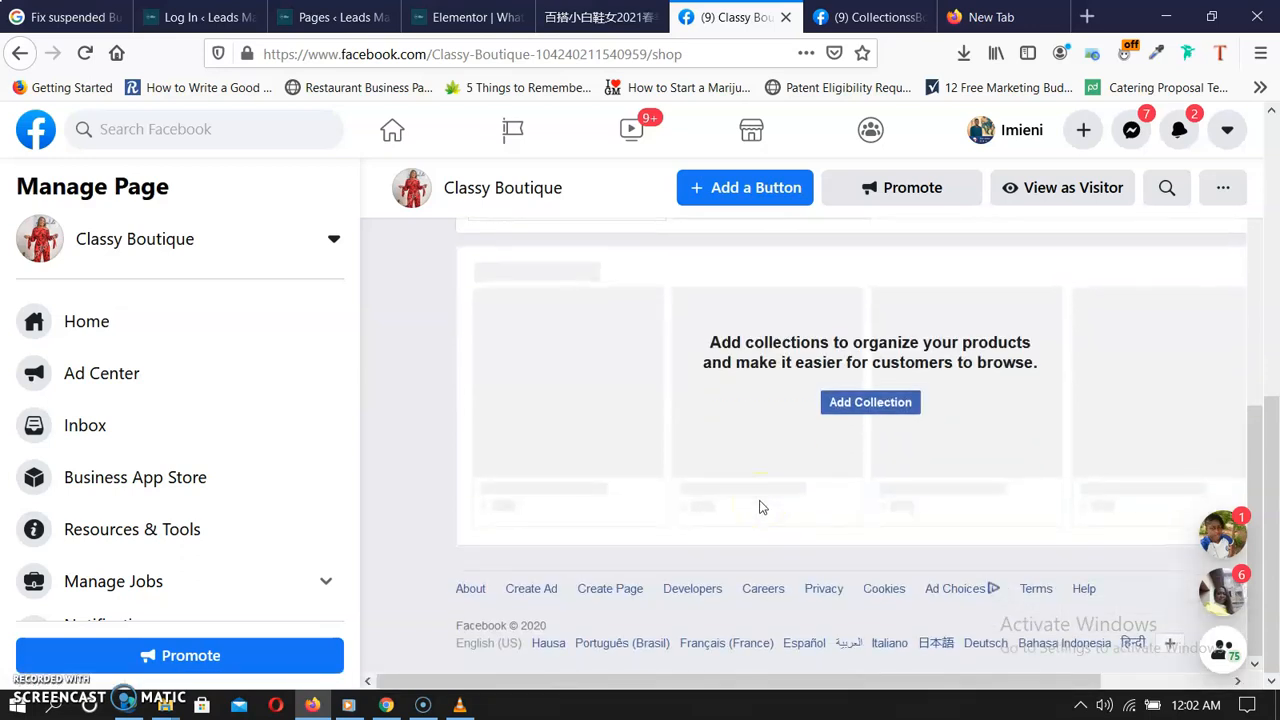
scroll(760, 508, "up", 3)
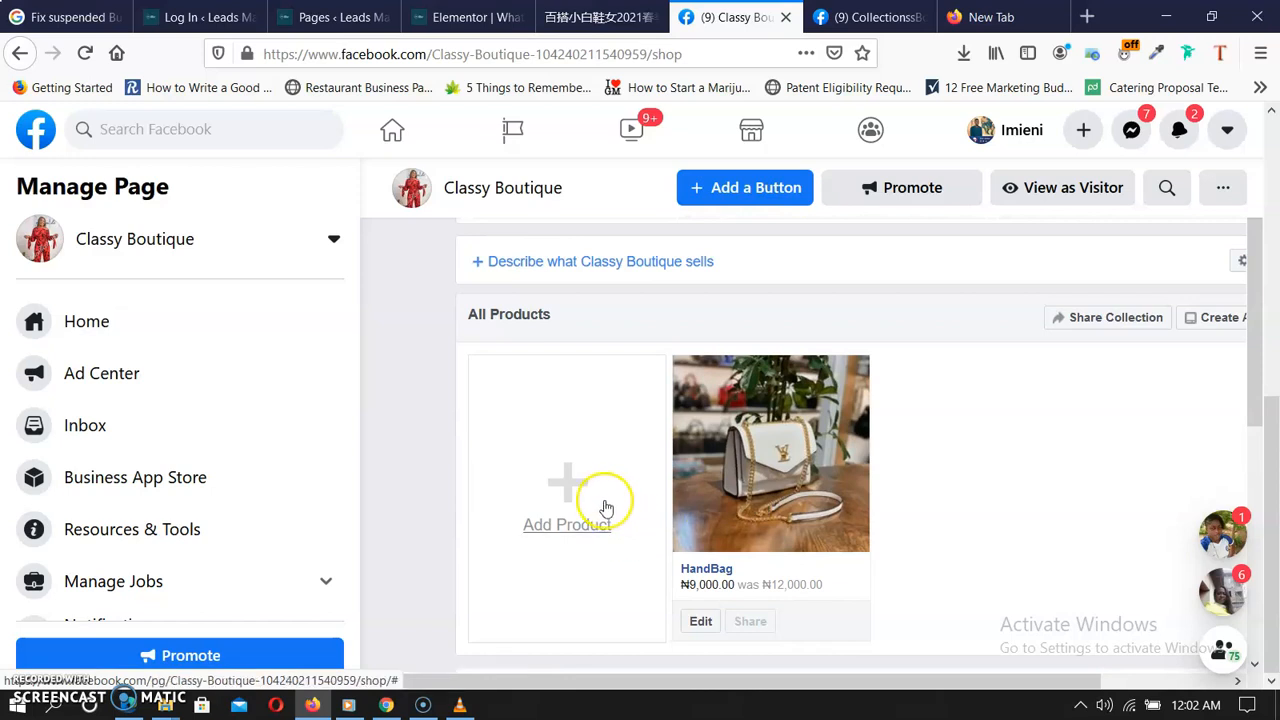
scroll(760, 507, "down", 1)
scroll(760, 507, "down", 1)
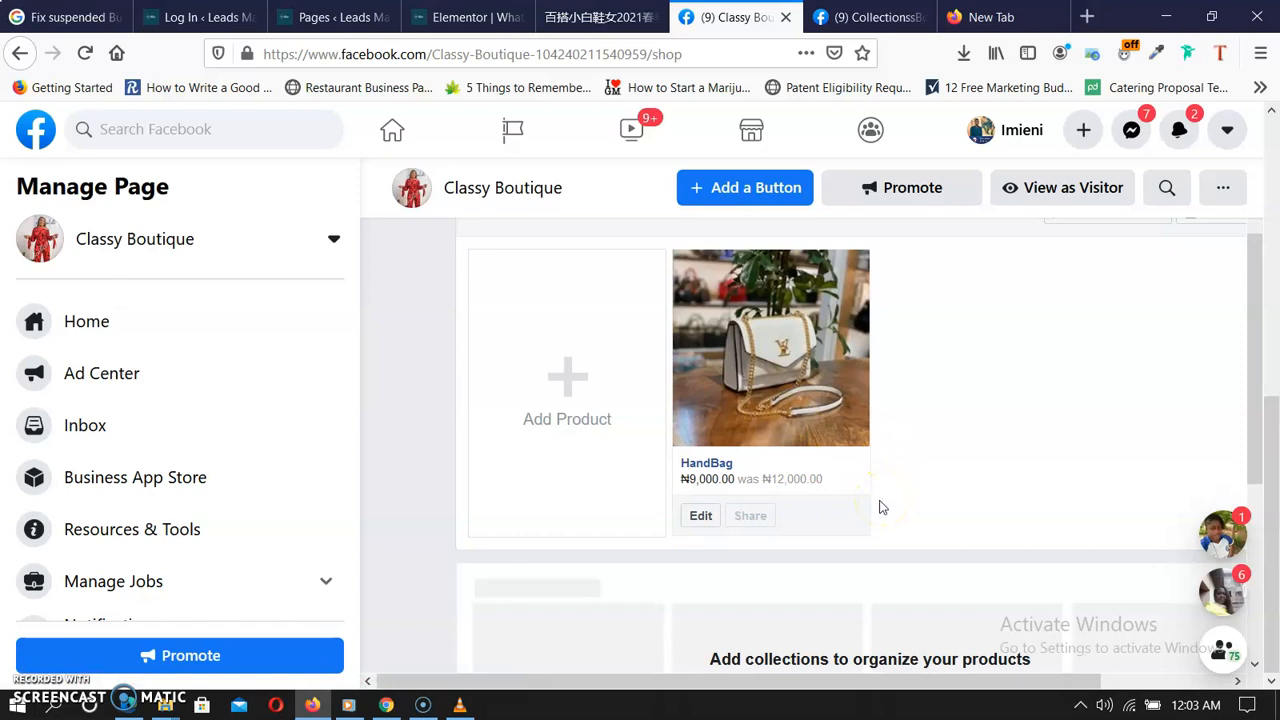
left_click(951, 376)
left_click(949, 380)
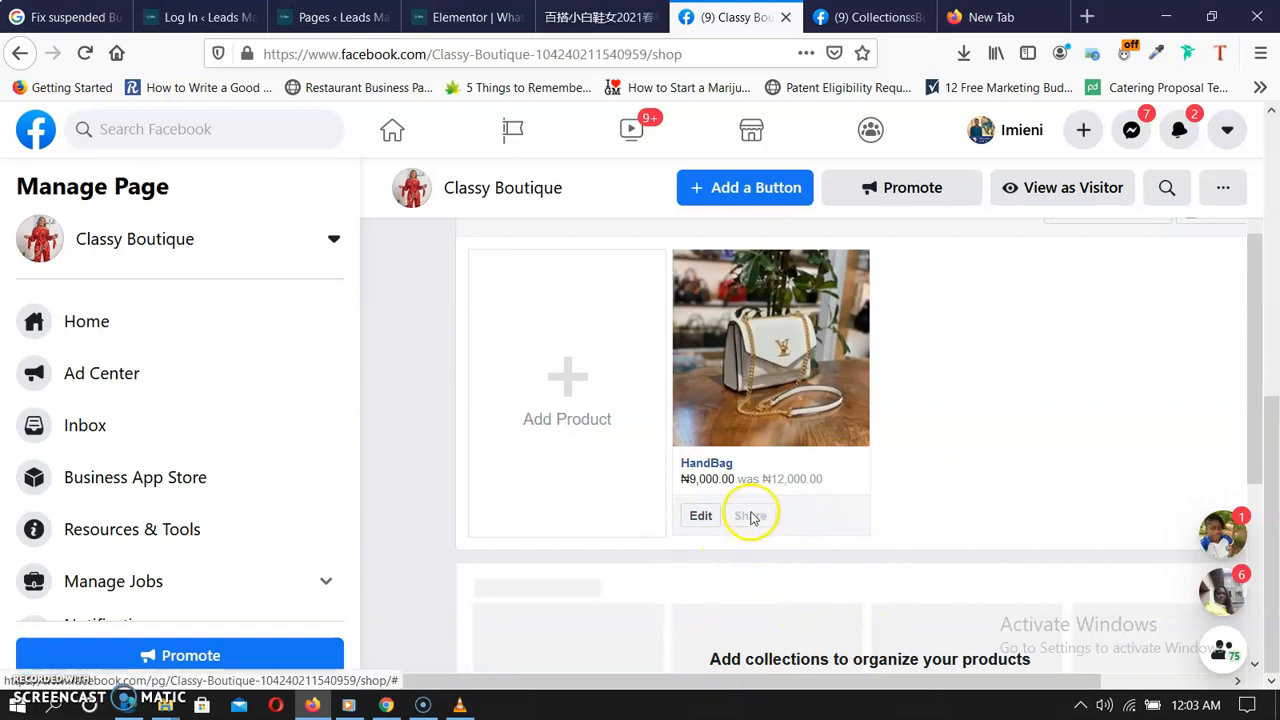
Start a new shop product and give it the dark handbag photo from Downloads whose file name begins with 3bdf75f6
left_click(559, 410)
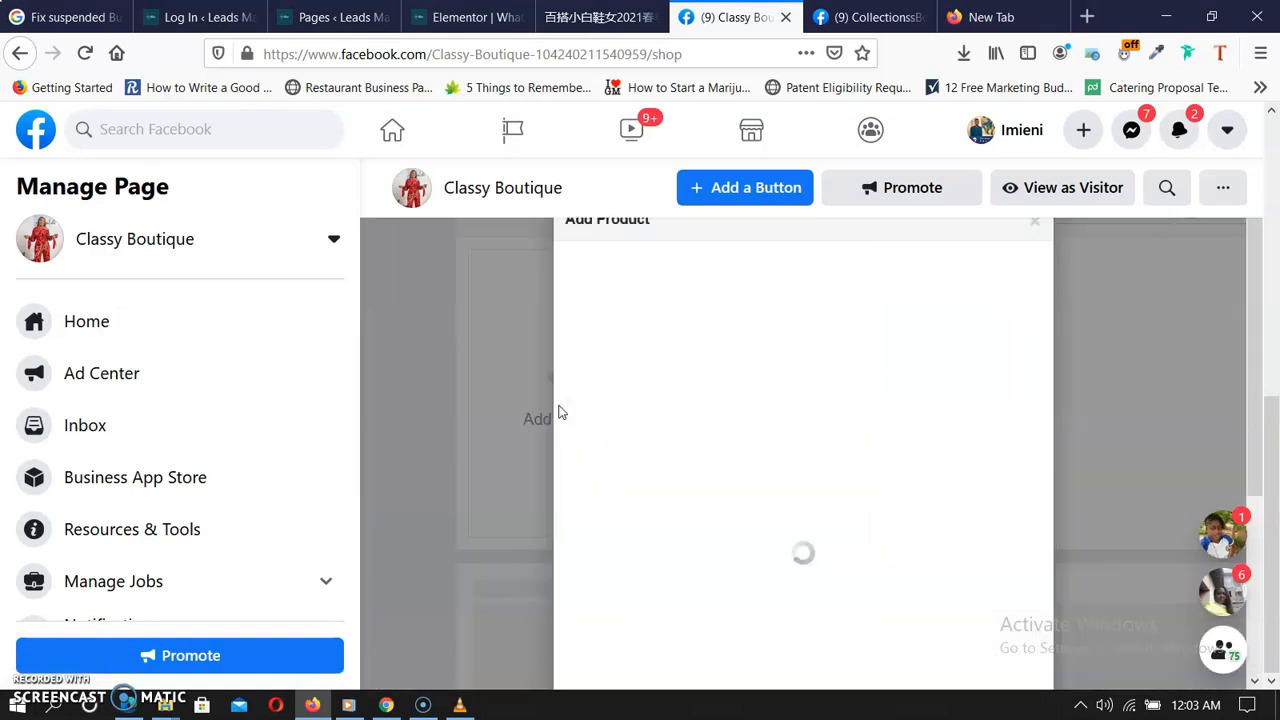
left_click(622, 367)
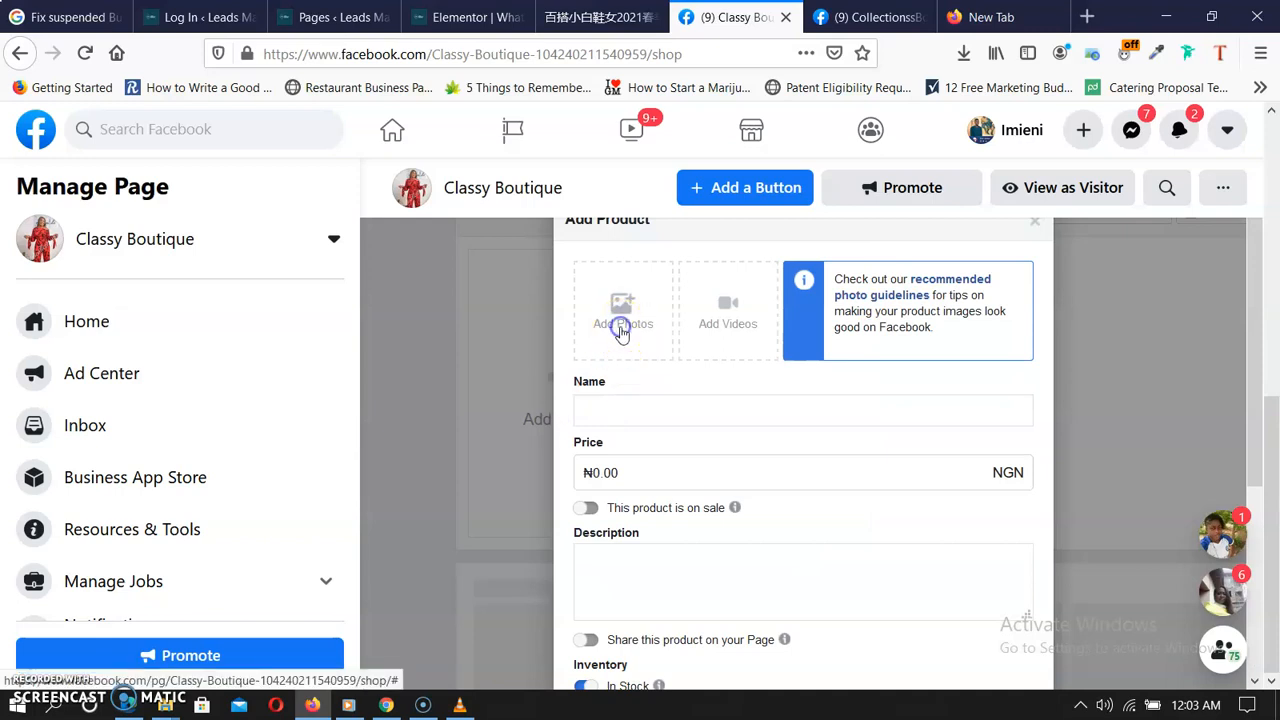
left_click(621, 326)
left_click(894, 540)
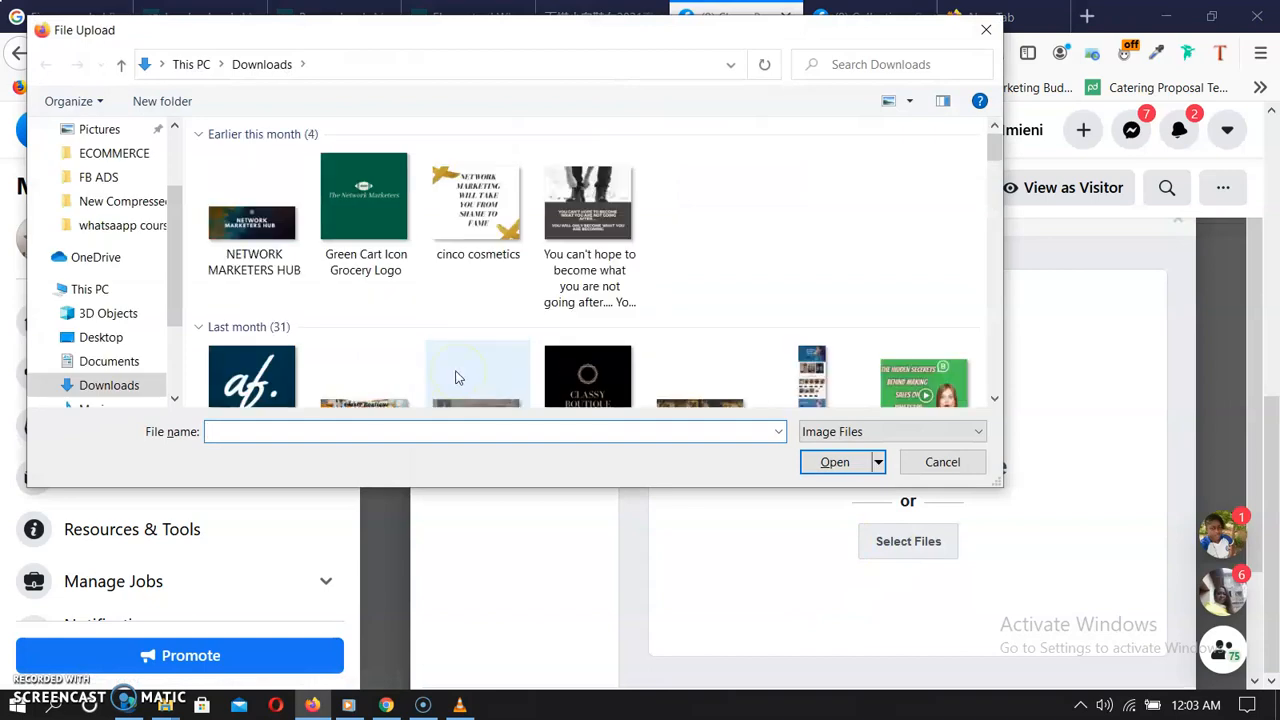
scroll(450, 310, "down", 10)
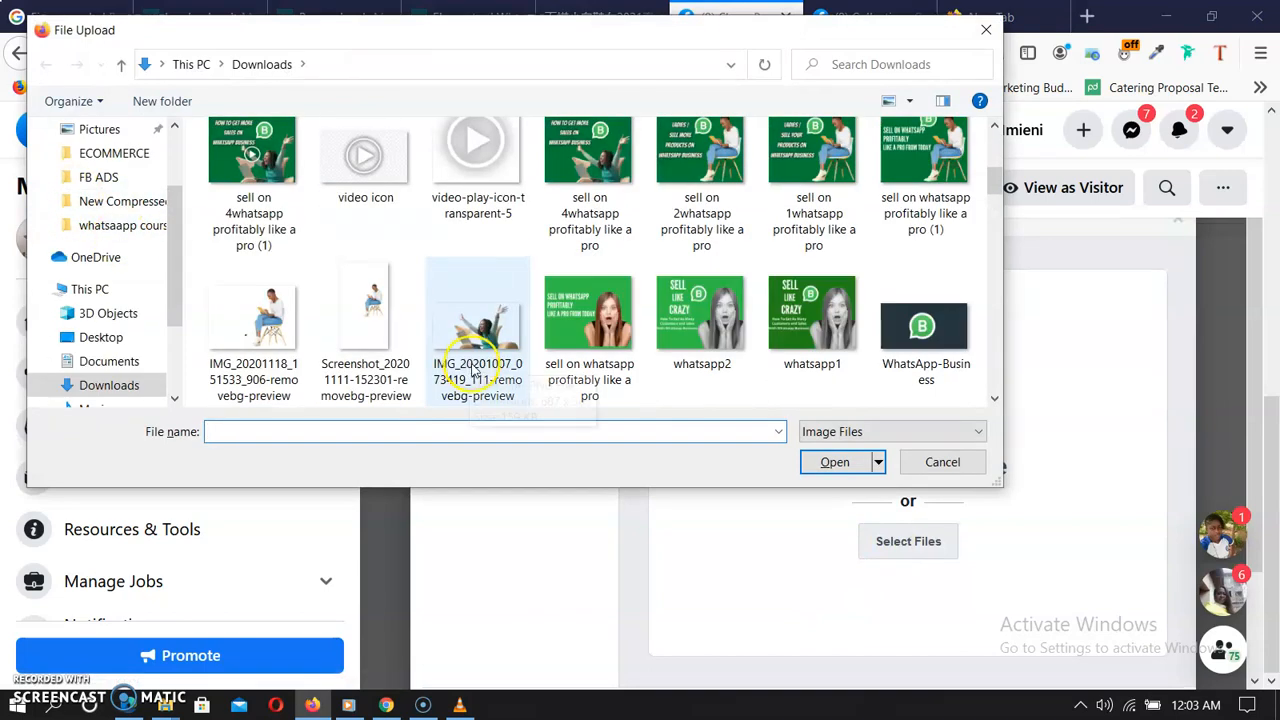
scroll(478, 372, "down", 2)
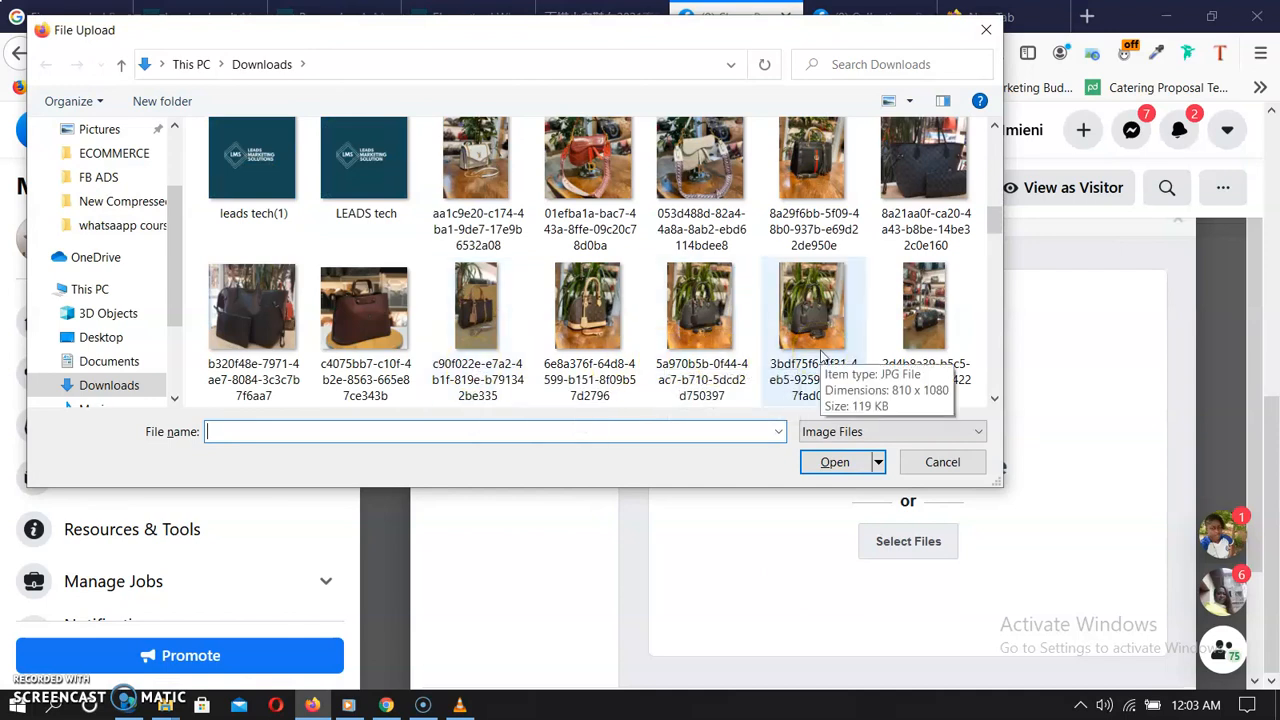
left_click(815, 330)
left_click(835, 463)
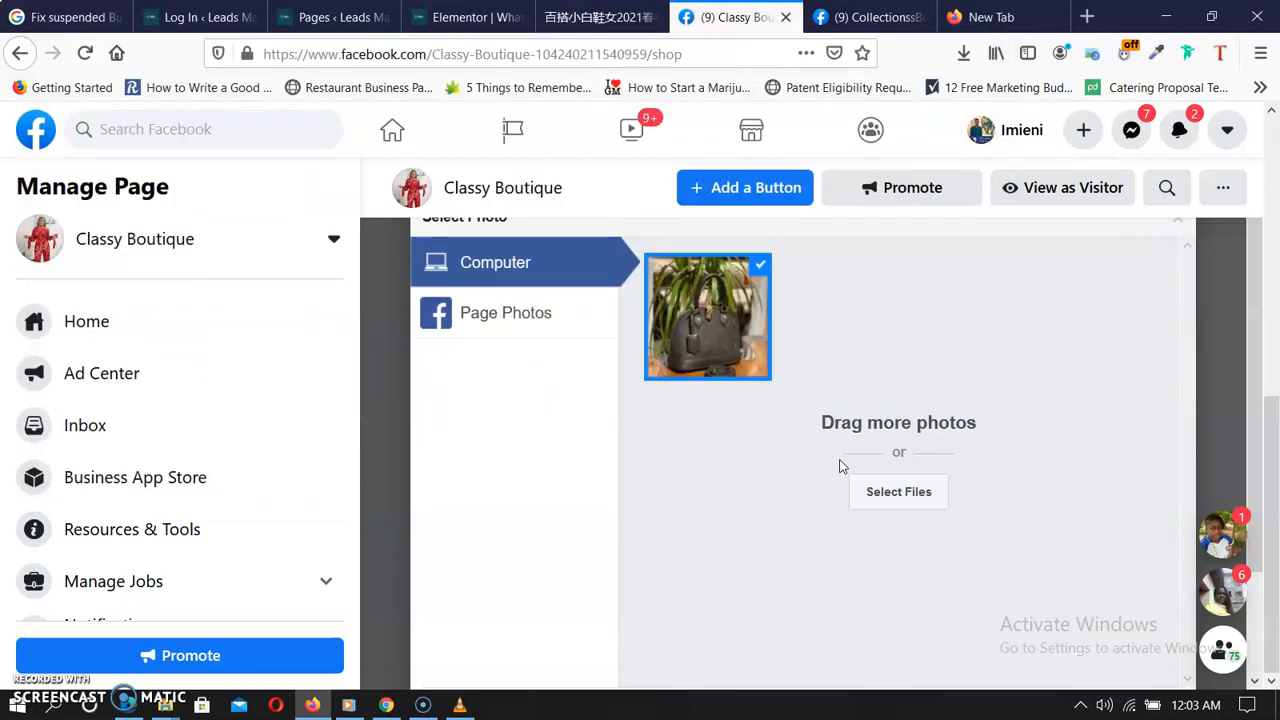
scroll(894, 560, "down", 2)
left_click(1100, 612)
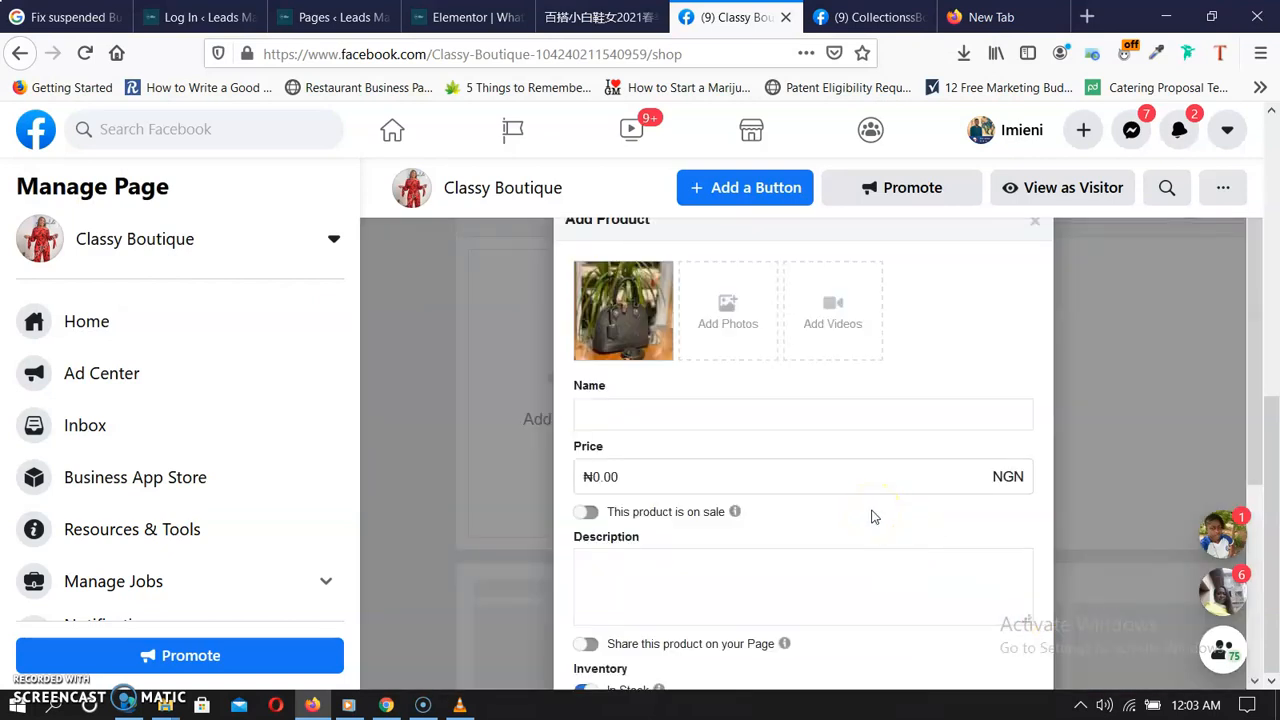
Name the new product "long handbag" and set its price to ₦13000
left_click(606, 417)
type("long handbag")
left_click_drag(630, 478, 545, 485)
left_click(618, 481)
double_click(624, 484)
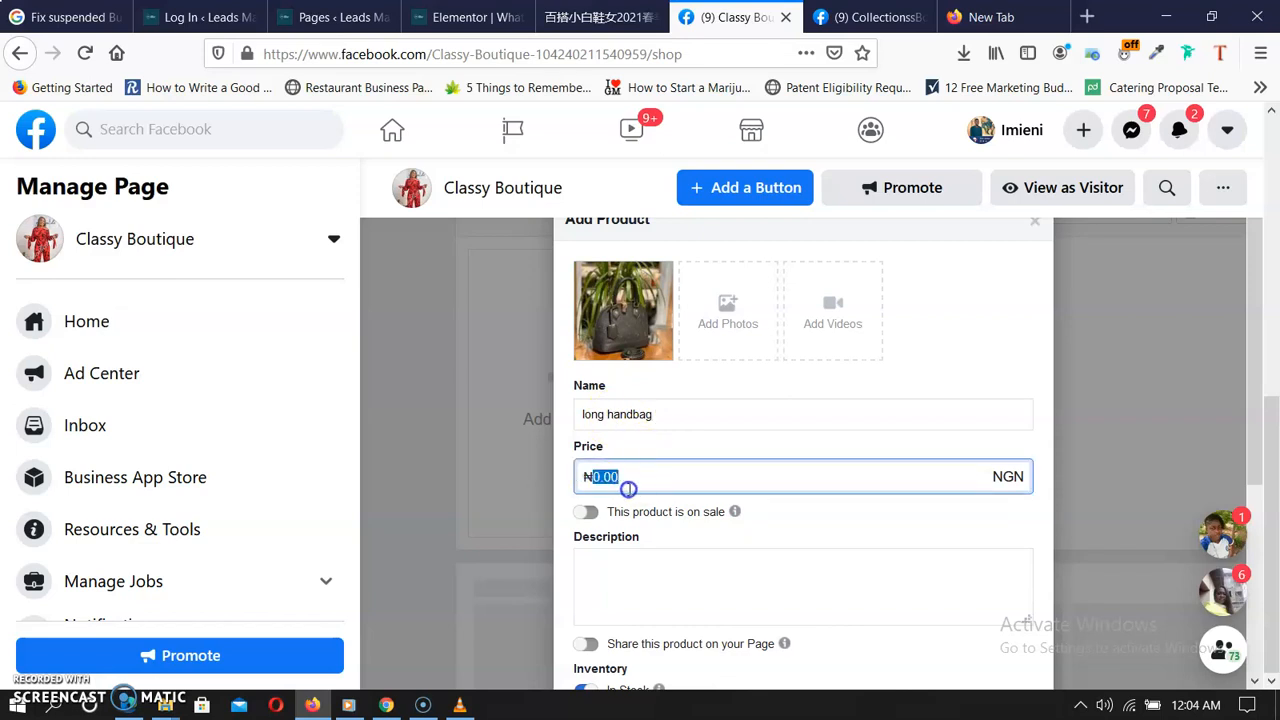
type("13000")
Mark the product as on sale and shared on the Page, and try to add it to the shop
left_click(584, 510)
scroll(650, 518, "down", 1)
scroll(660, 518, "down", 2)
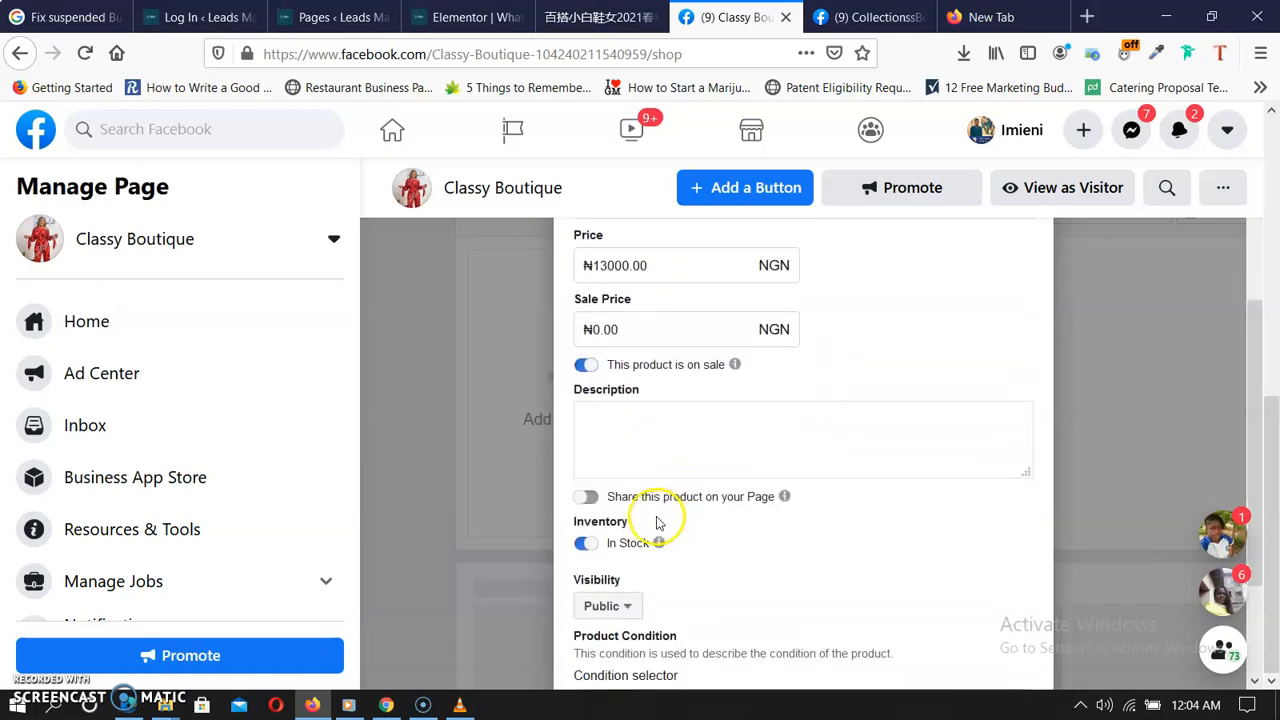
left_click(587, 491)
scroll(643, 512, "down", 2)
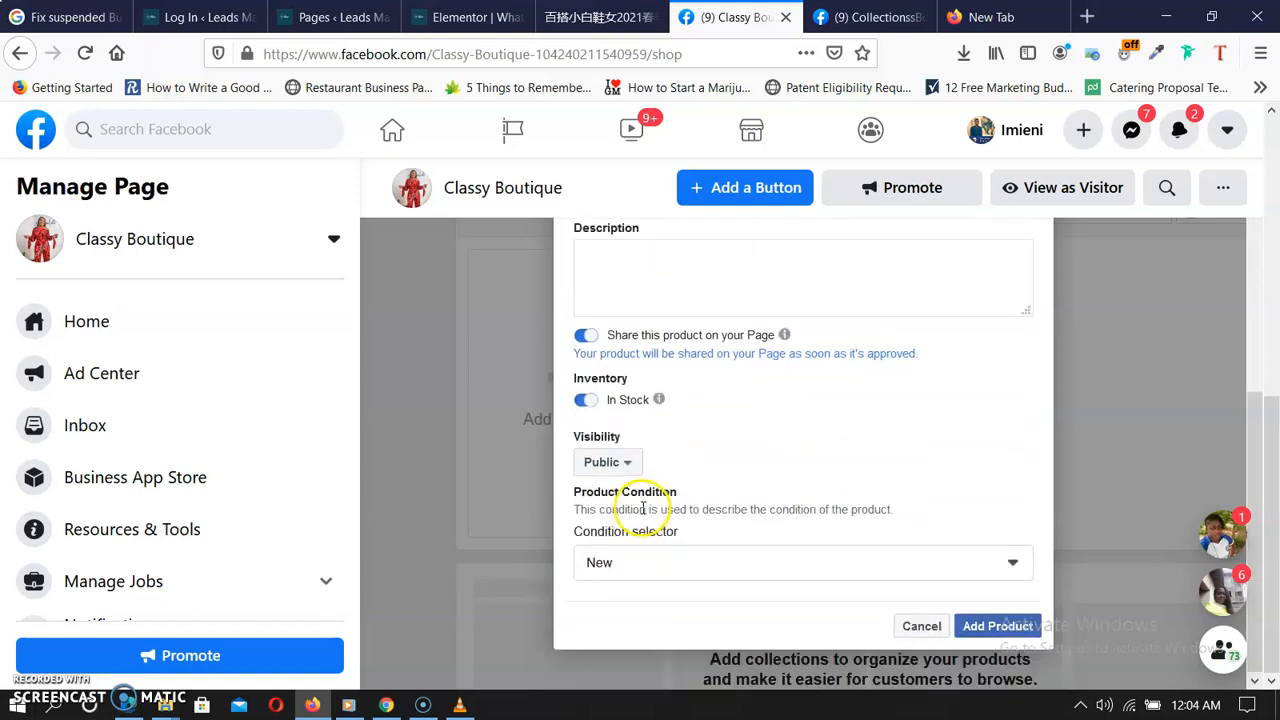
left_click(998, 626)
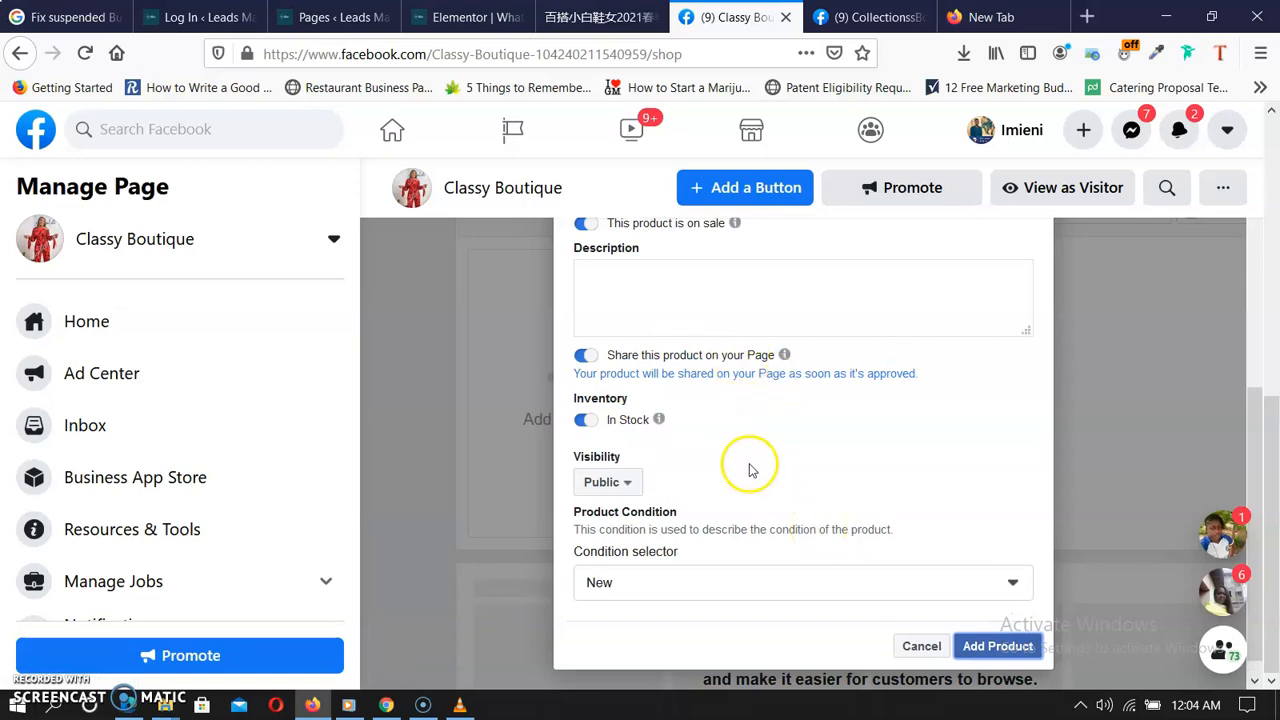
Set the long handbag's sale price to ₦4000, add it to the shop, and reload the shop page
scroll(749, 466, "up", 1)
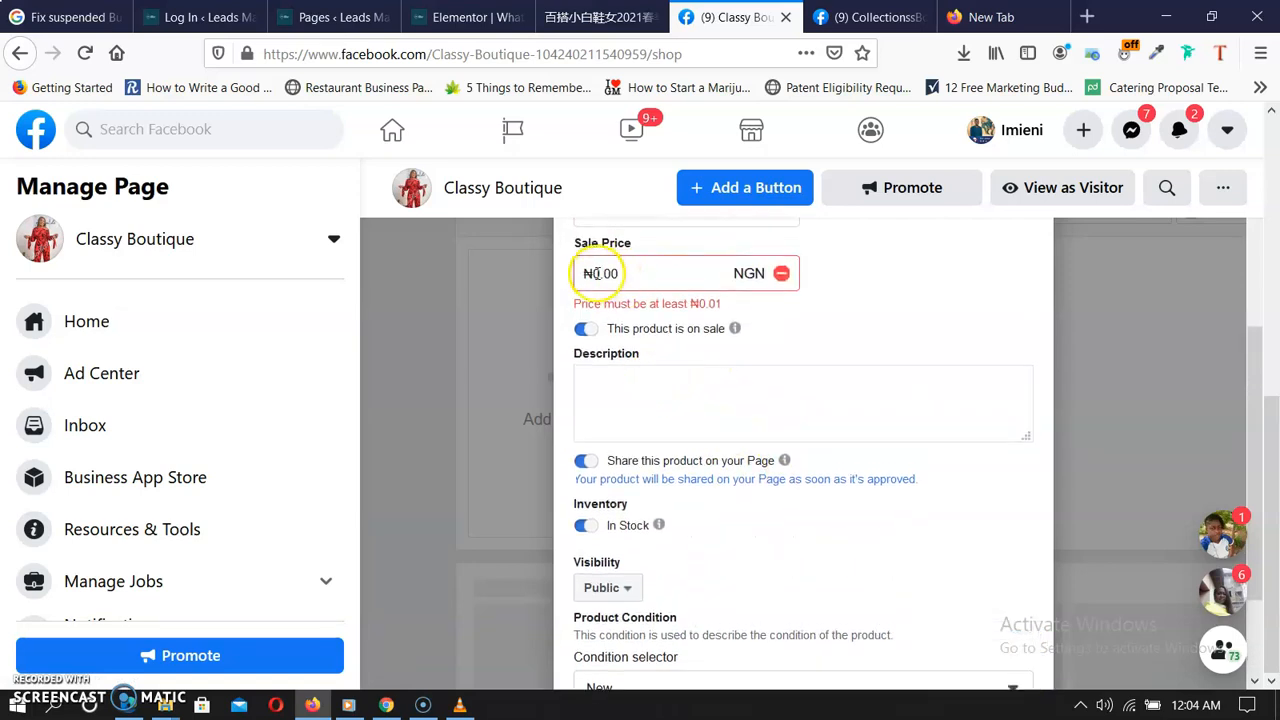
left_click_drag(590, 273, 615, 273)
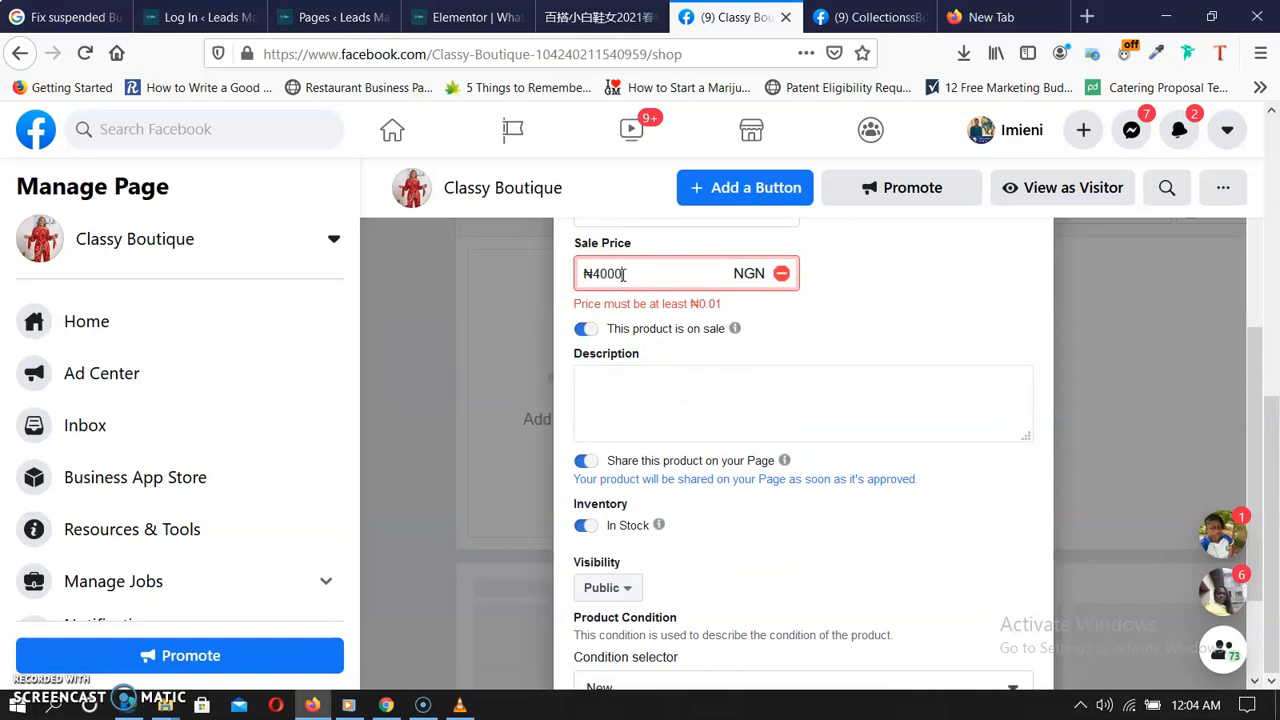
scroll(771, 403, "down", 2)
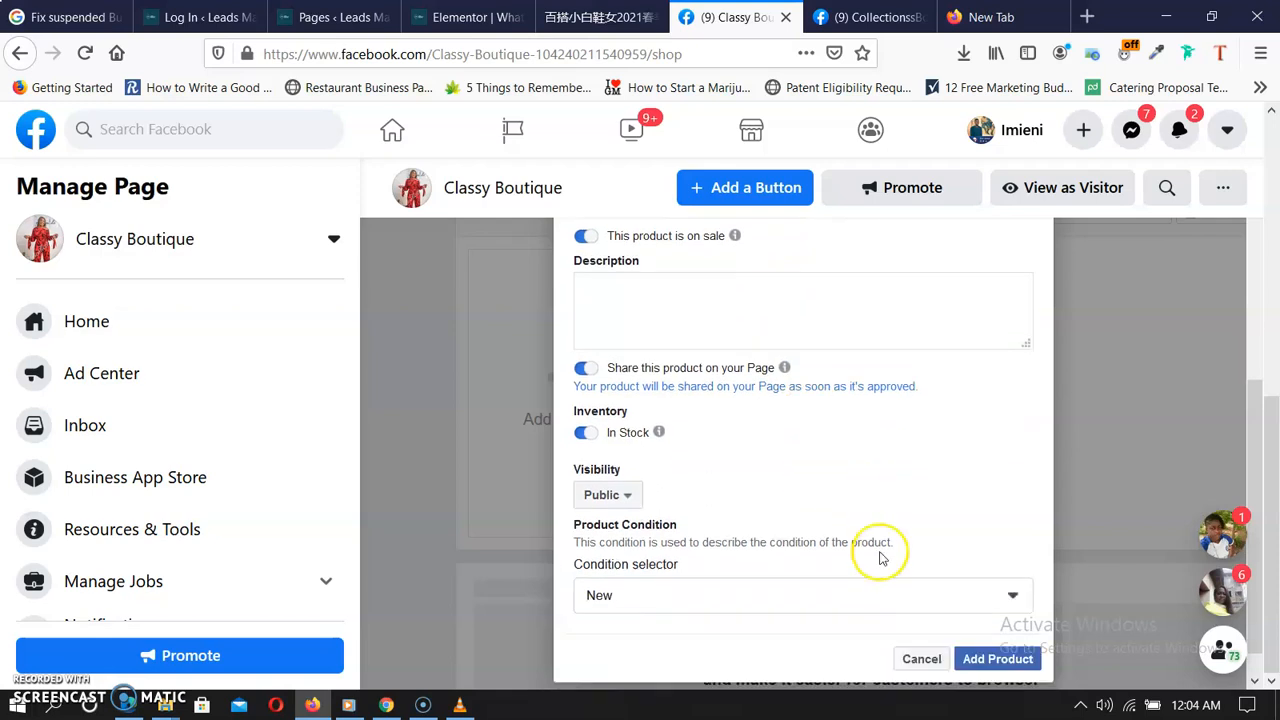
left_click(975, 630)
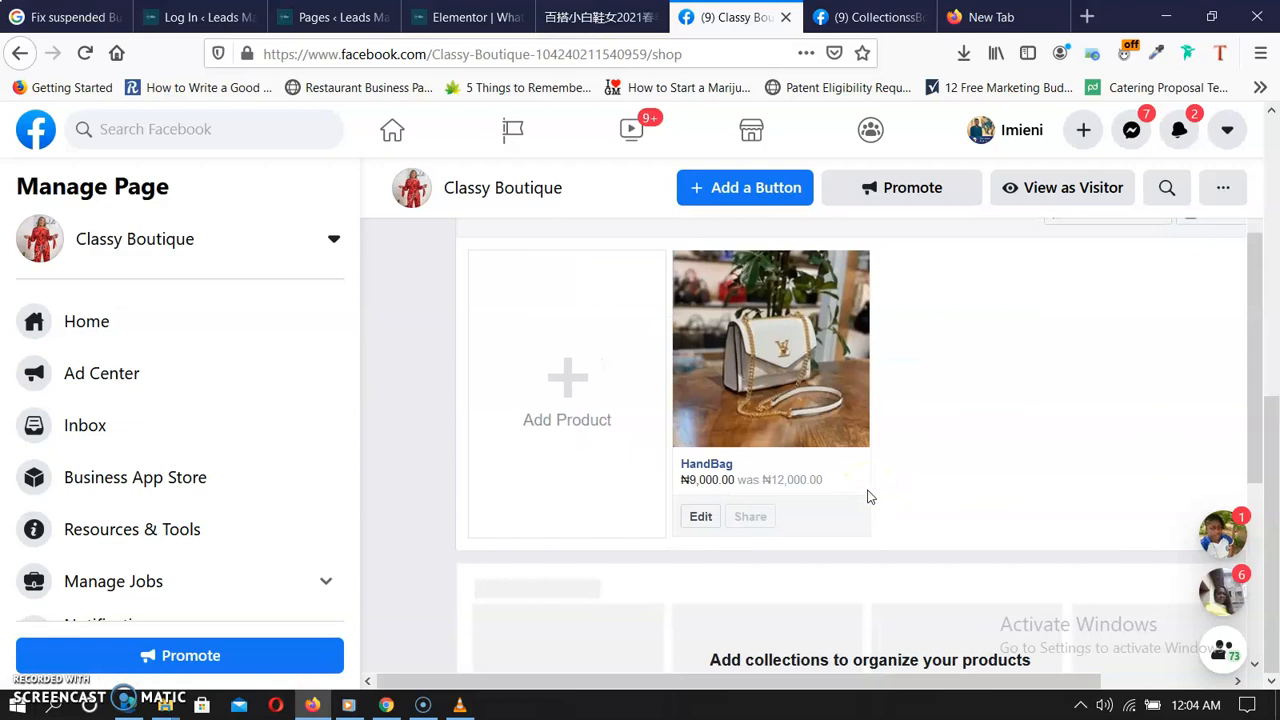
key("F5")
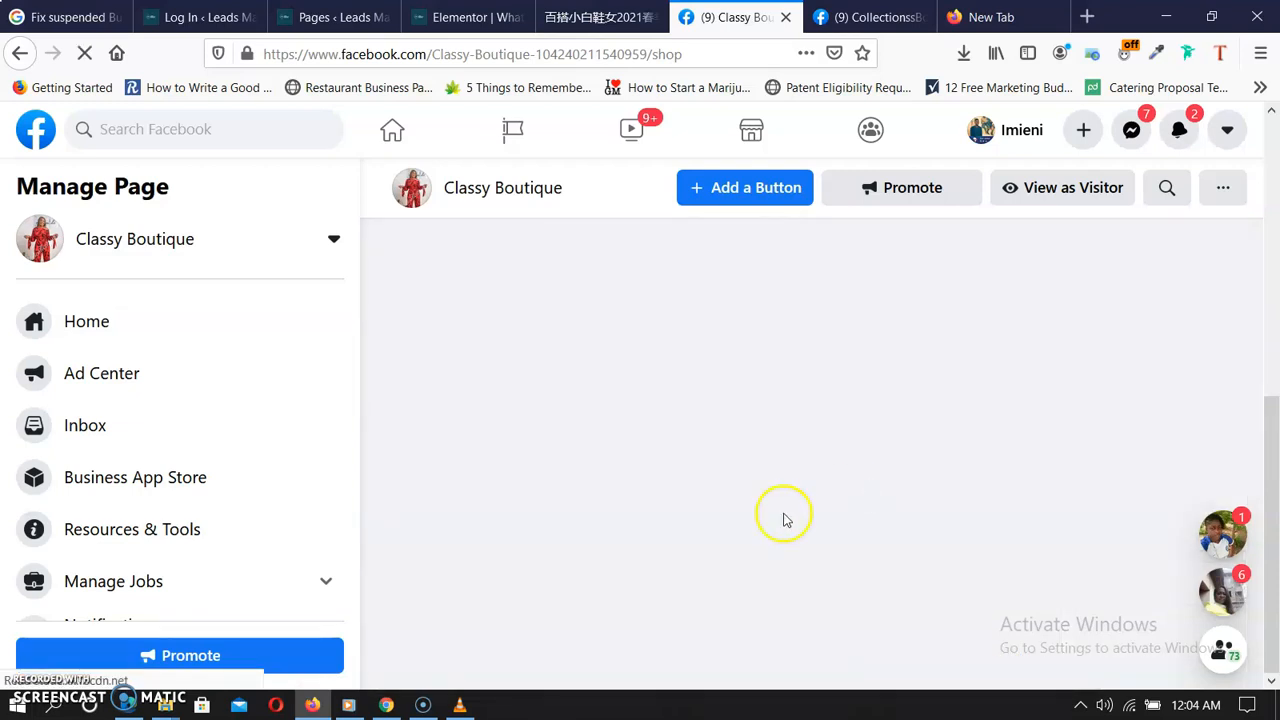